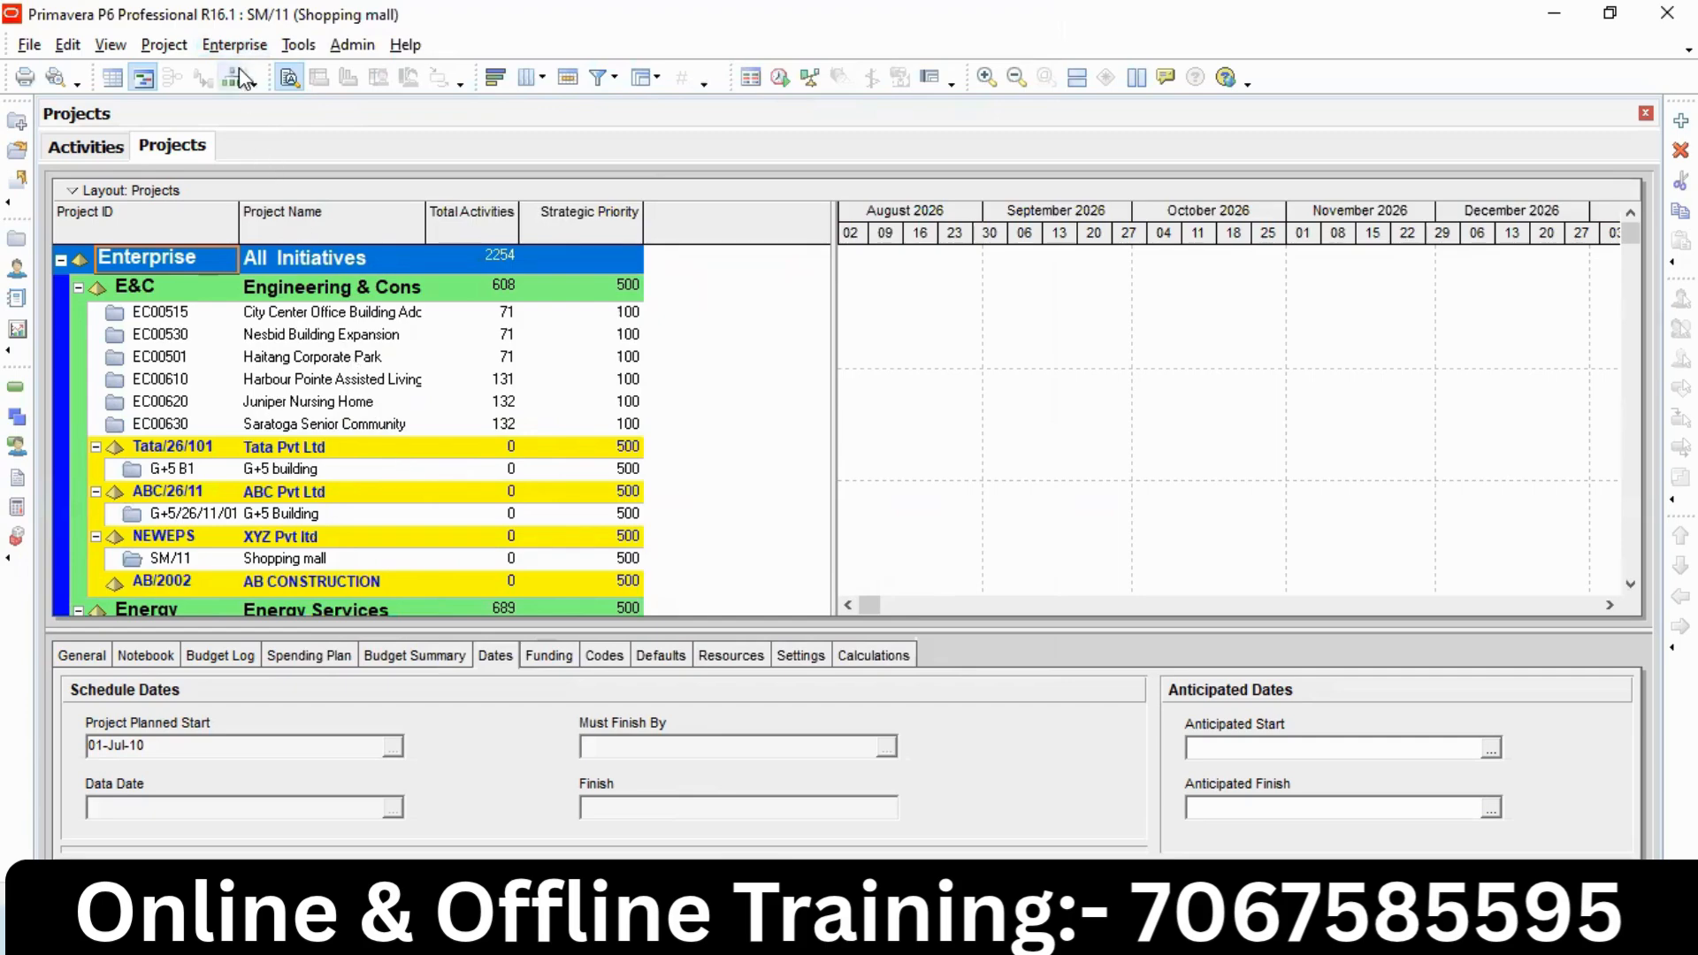
Open the enterprise's Organizational Breakdown Structure and reposition its window over the project list.
left_click(234, 45)
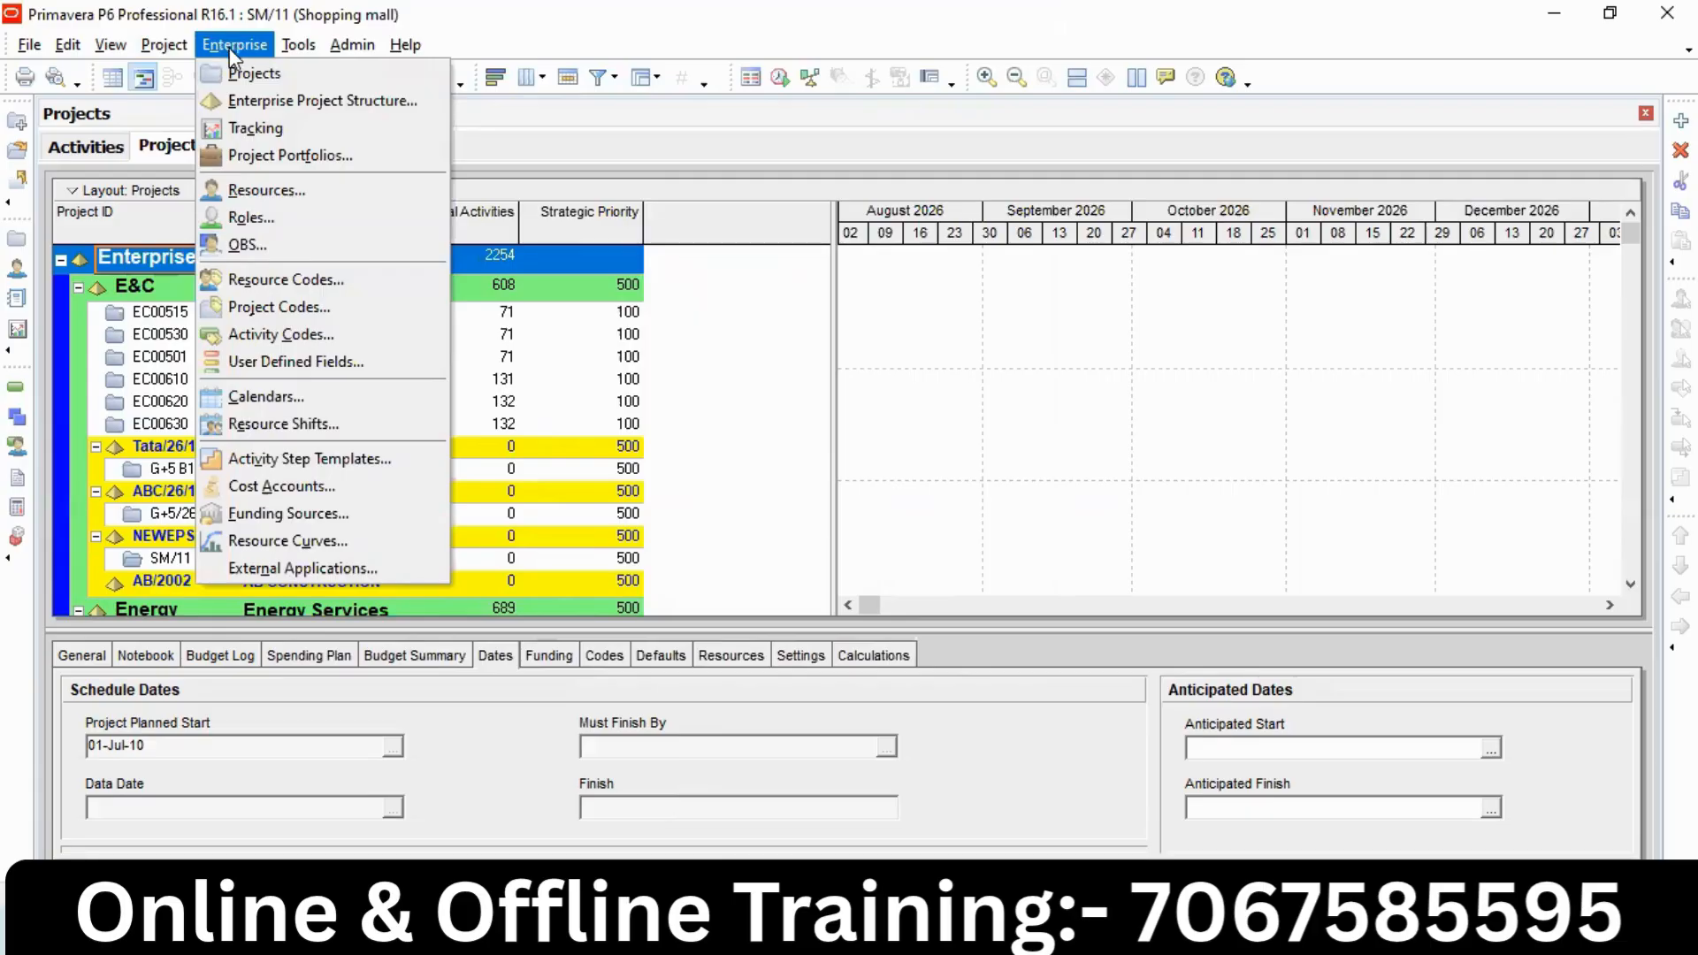
left_click(261, 245)
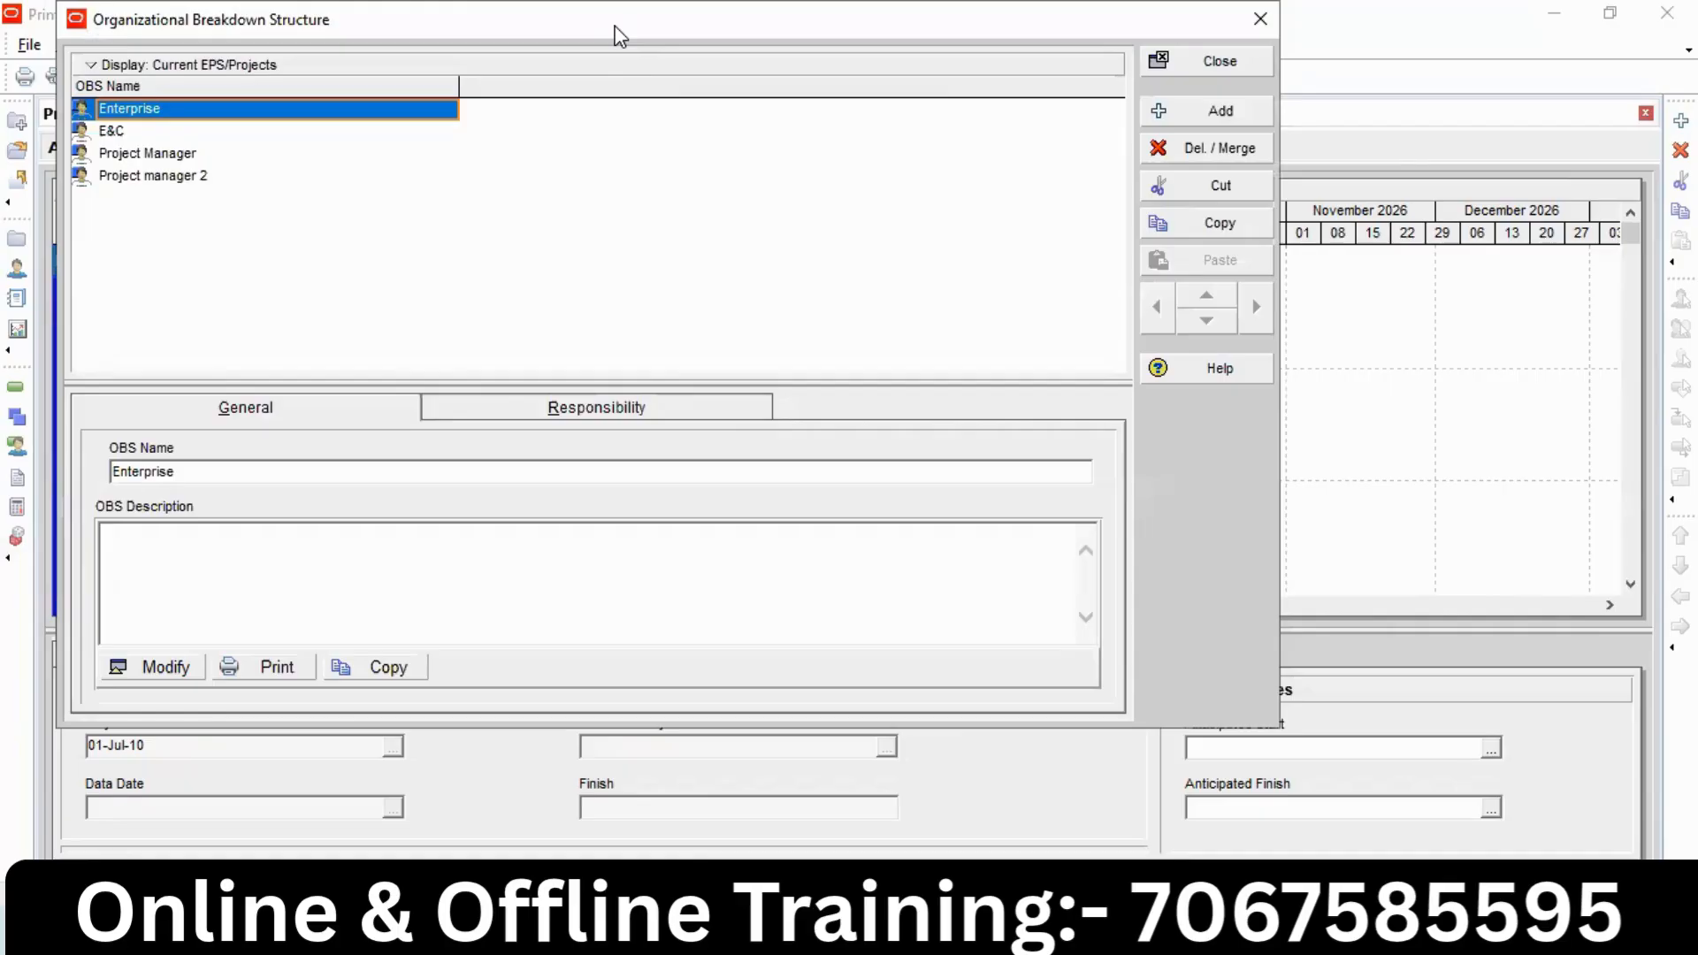
left_click_drag(616, 35, 730, 87)
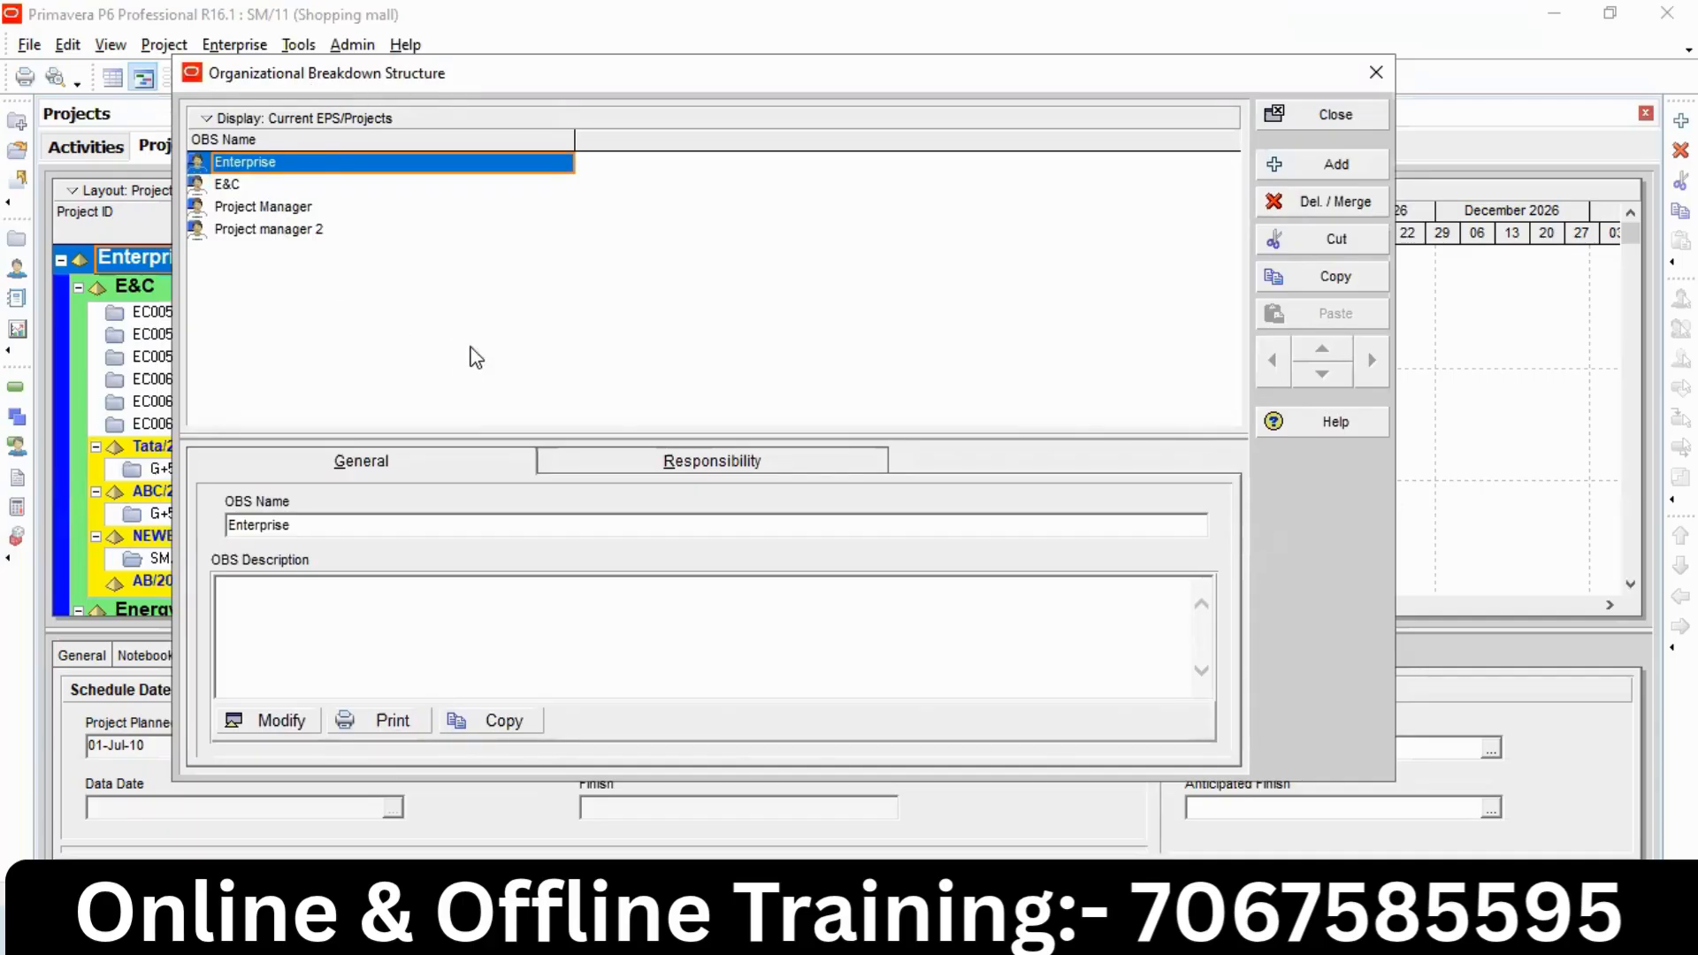
Add an OBS element at the same level as E&C and name it AB CONSTRUCTION.
left_click(234, 187)
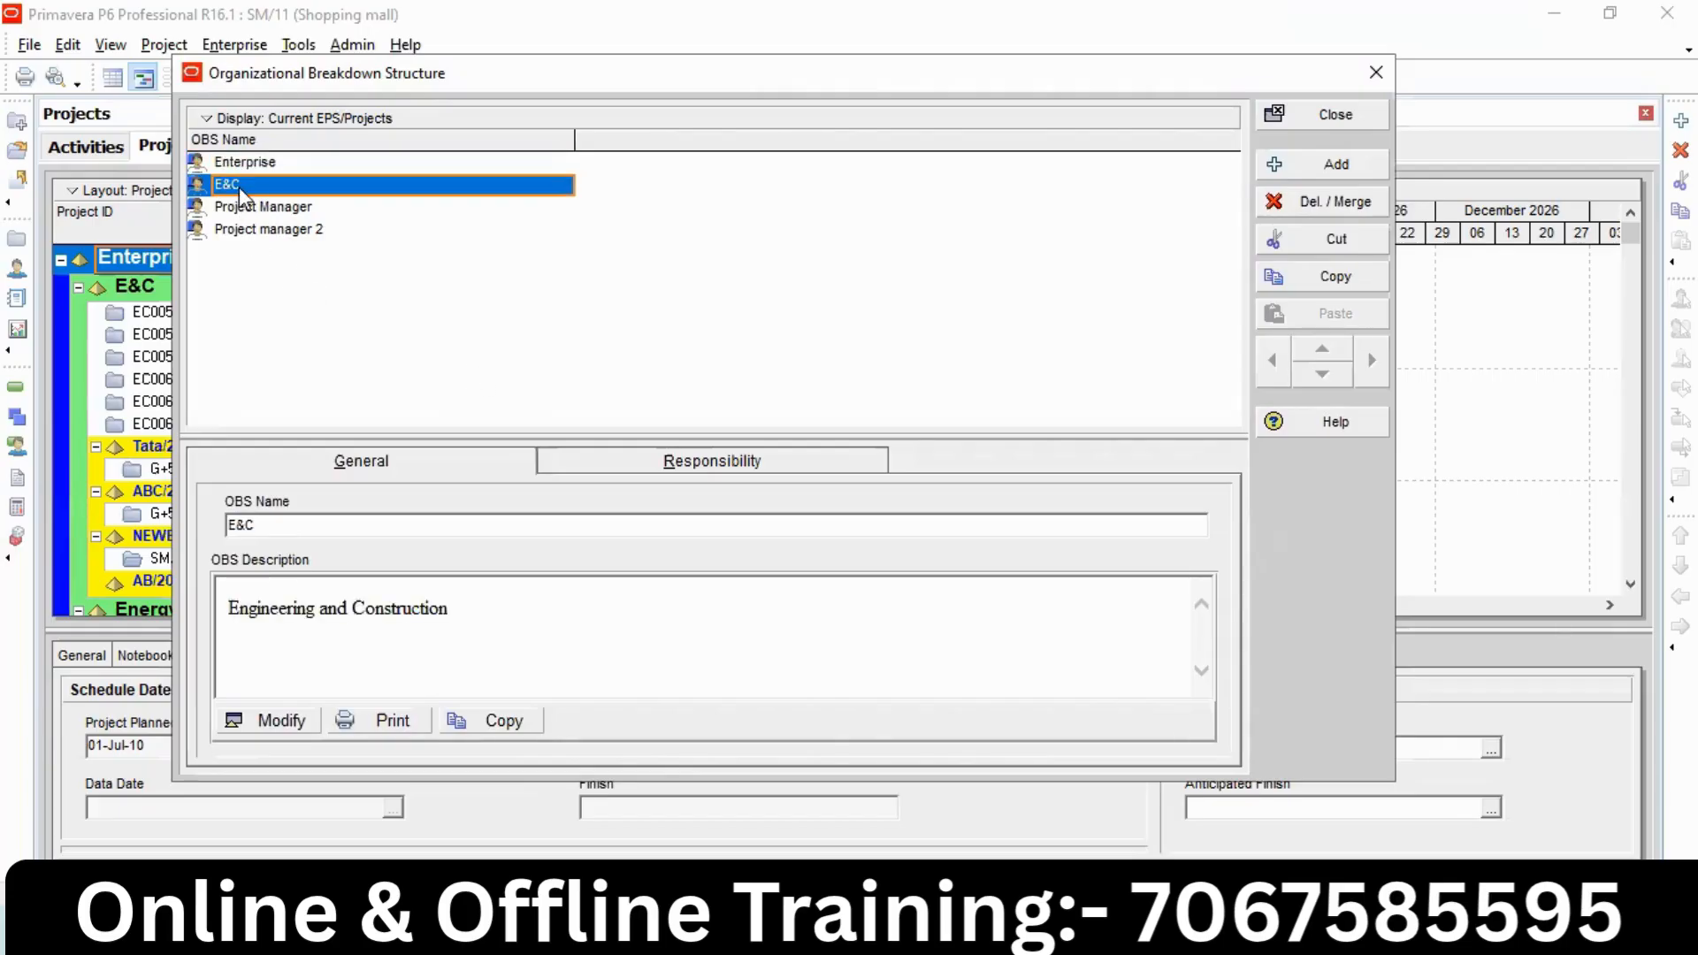
right_click(238, 187)
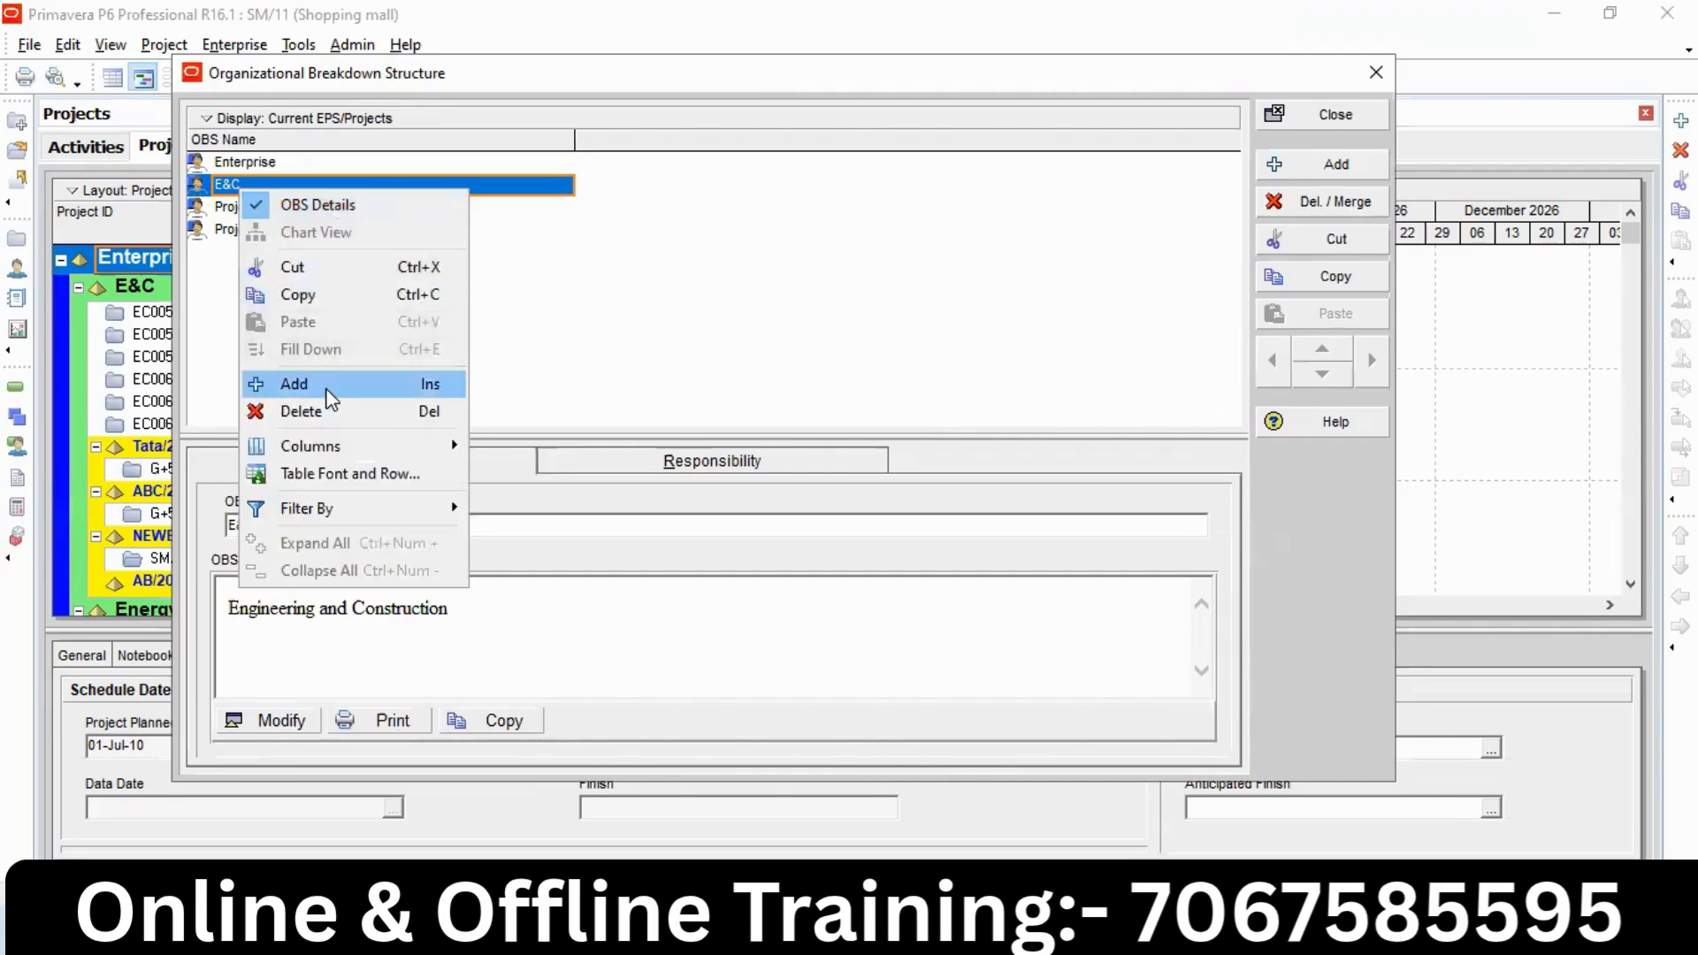
left_click(573, 350)
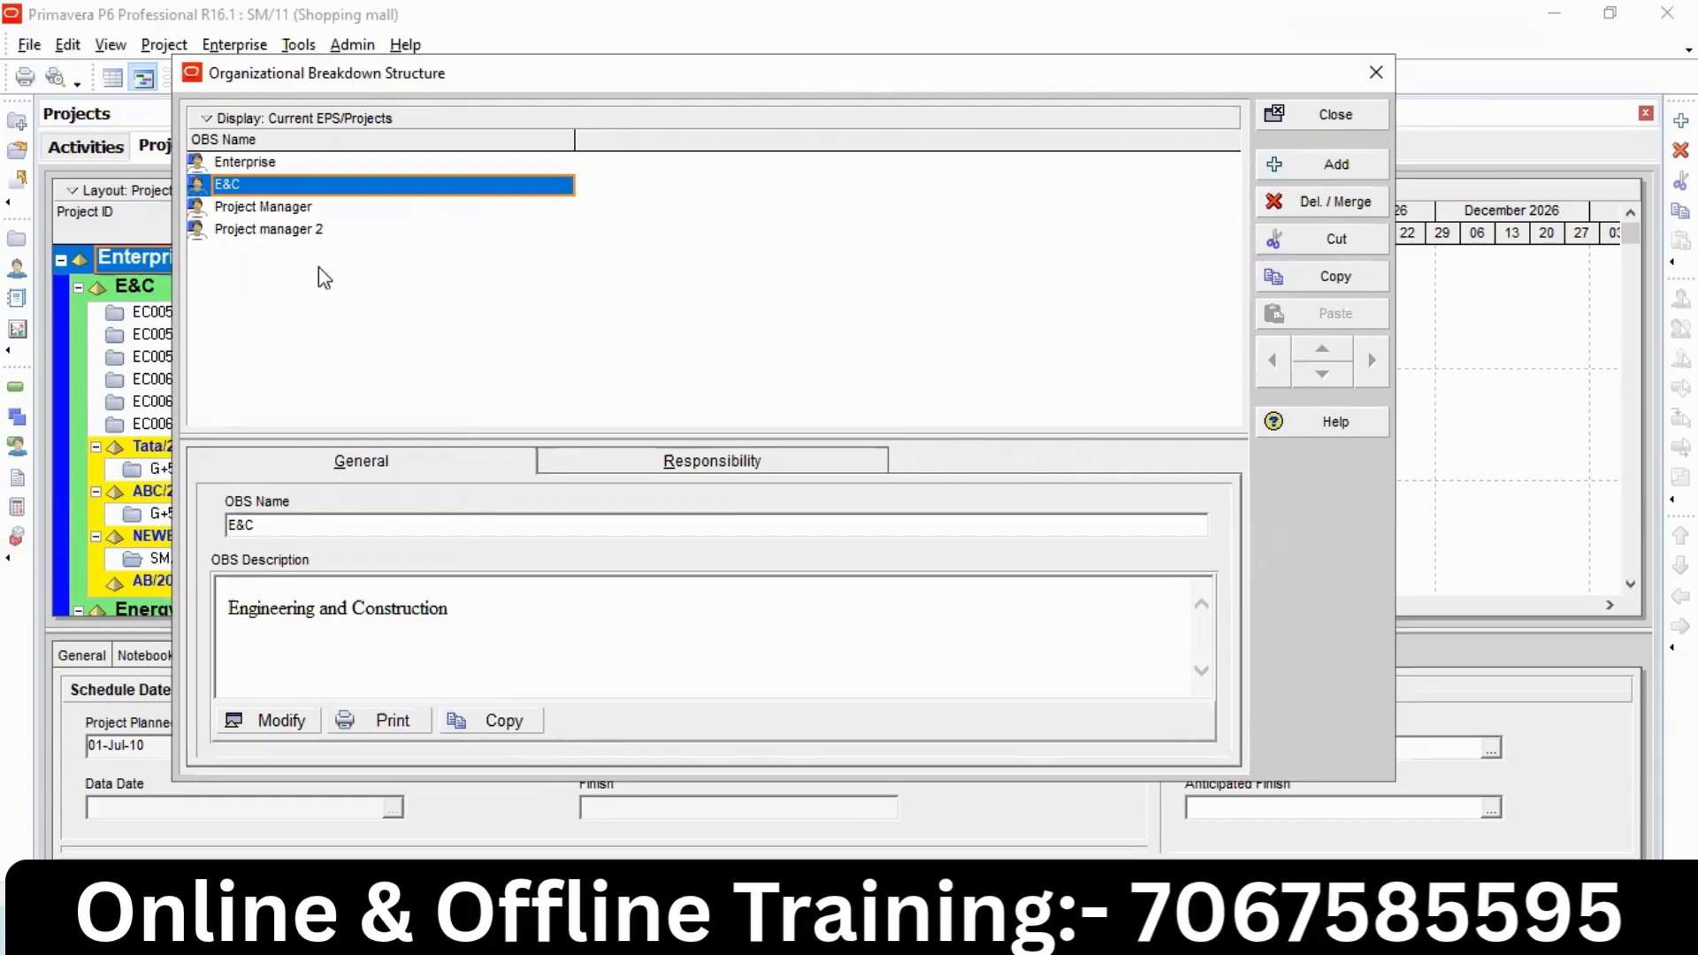
left_click(1323, 168)
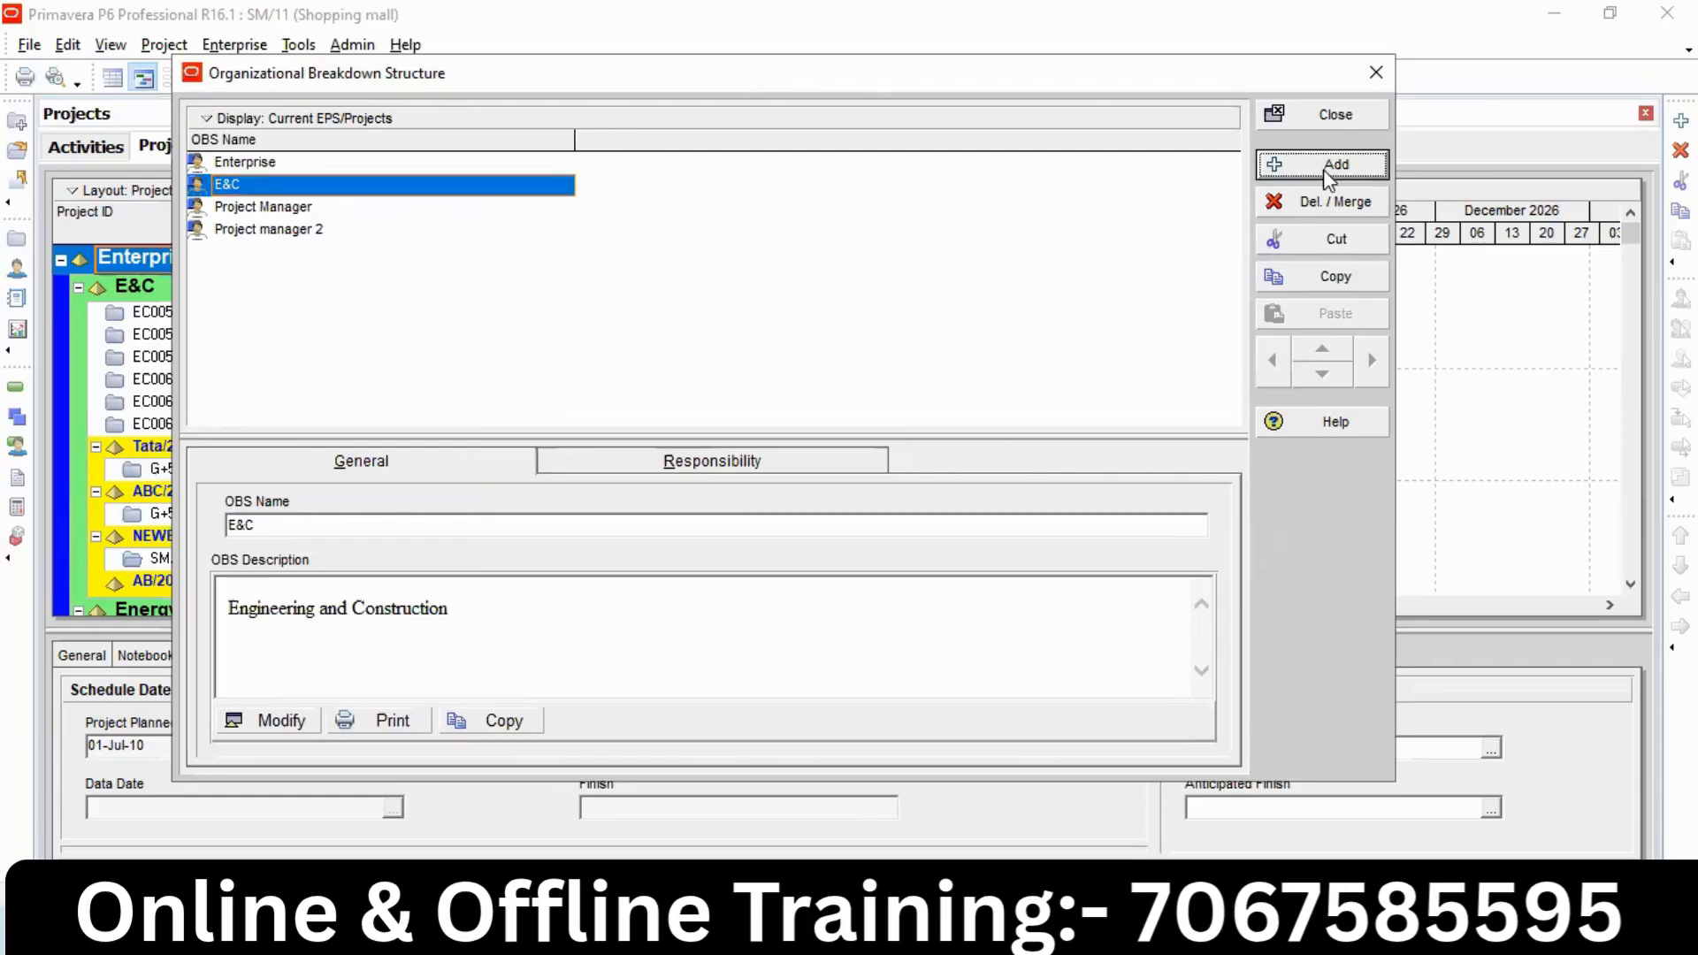
left_click(804, 497)
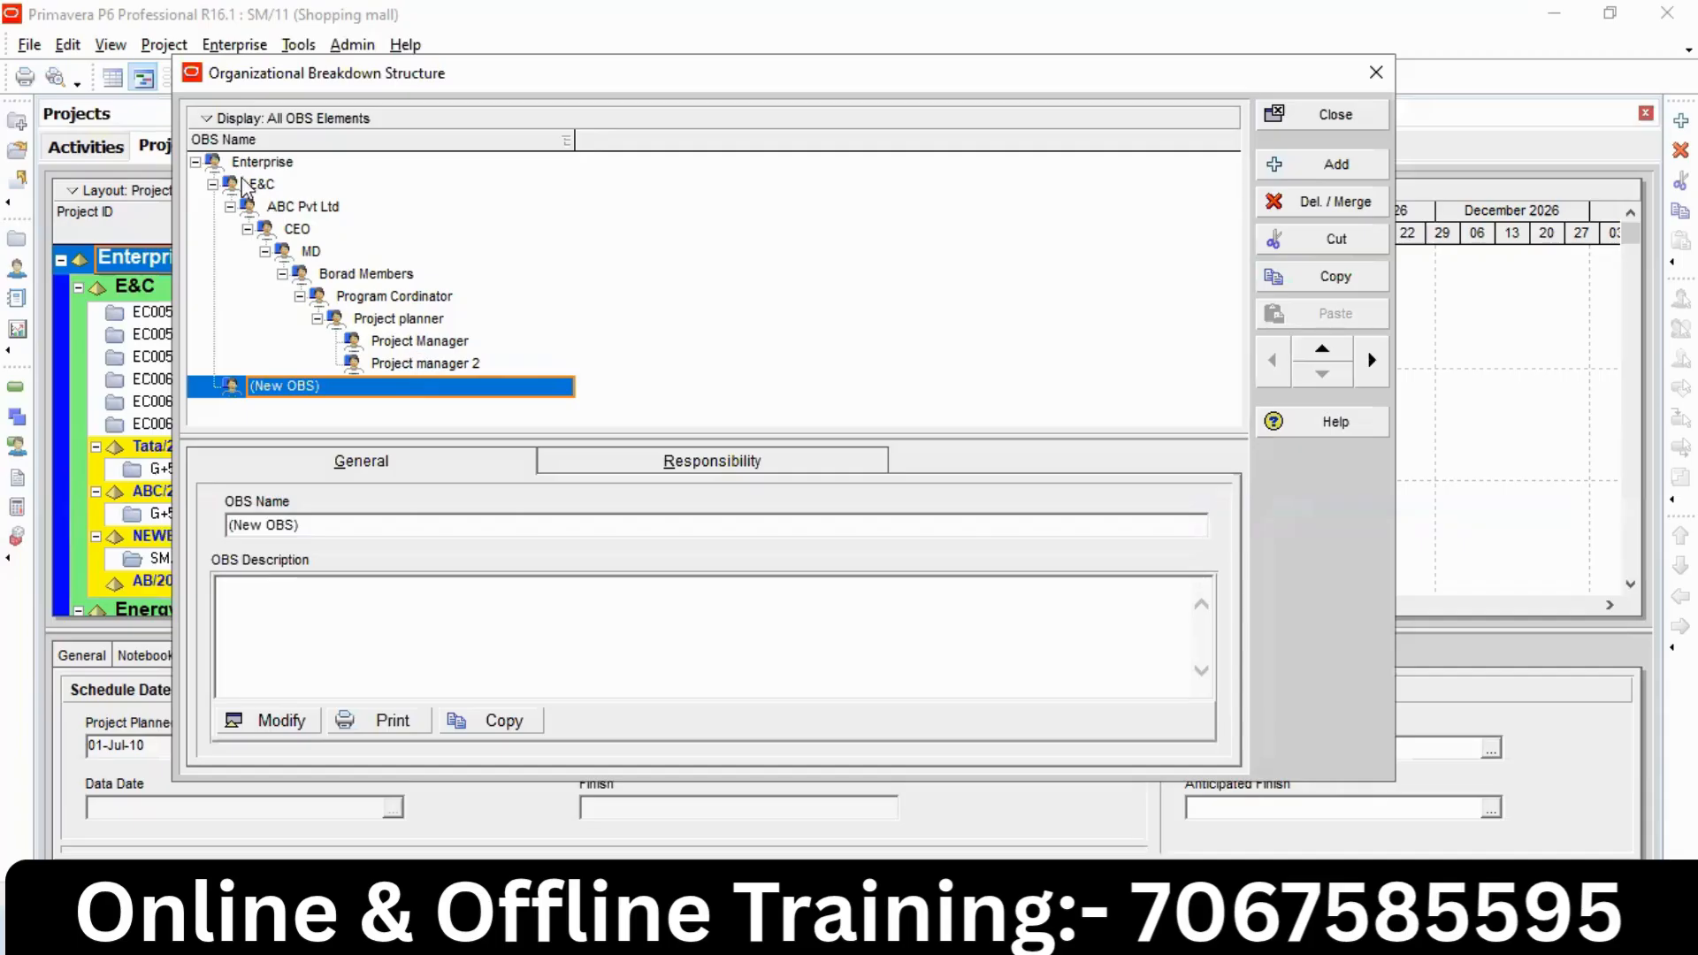
left_click(329, 390)
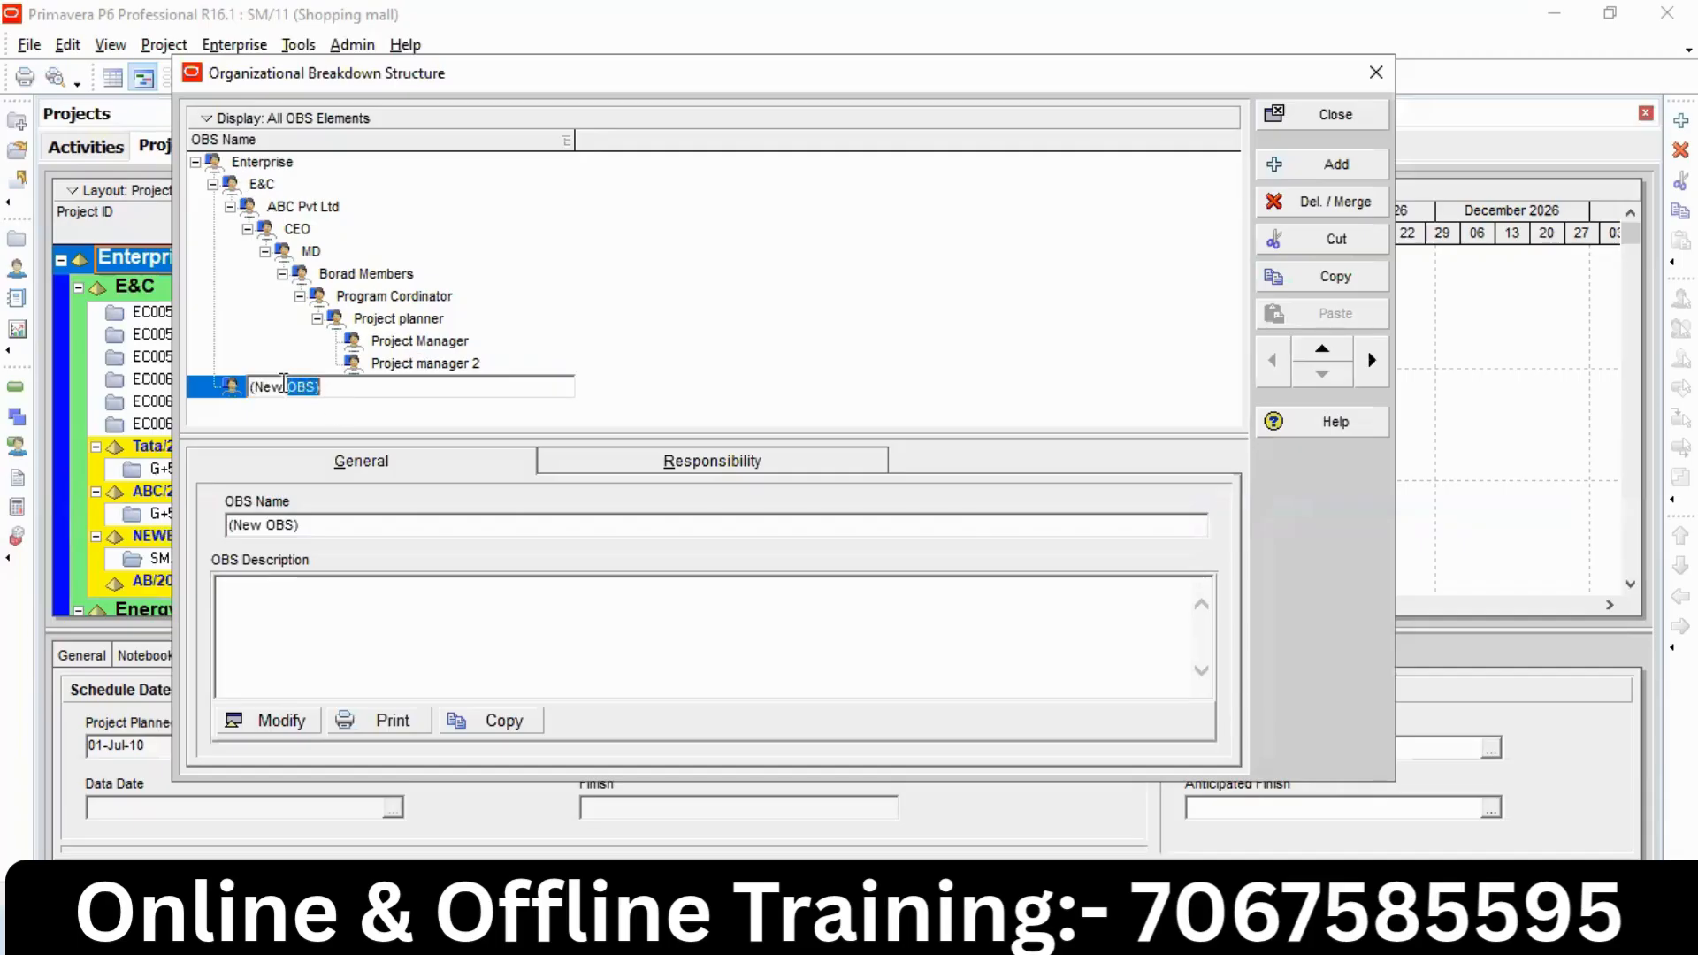
type("AB CONSTRUCTION")
key("Return")
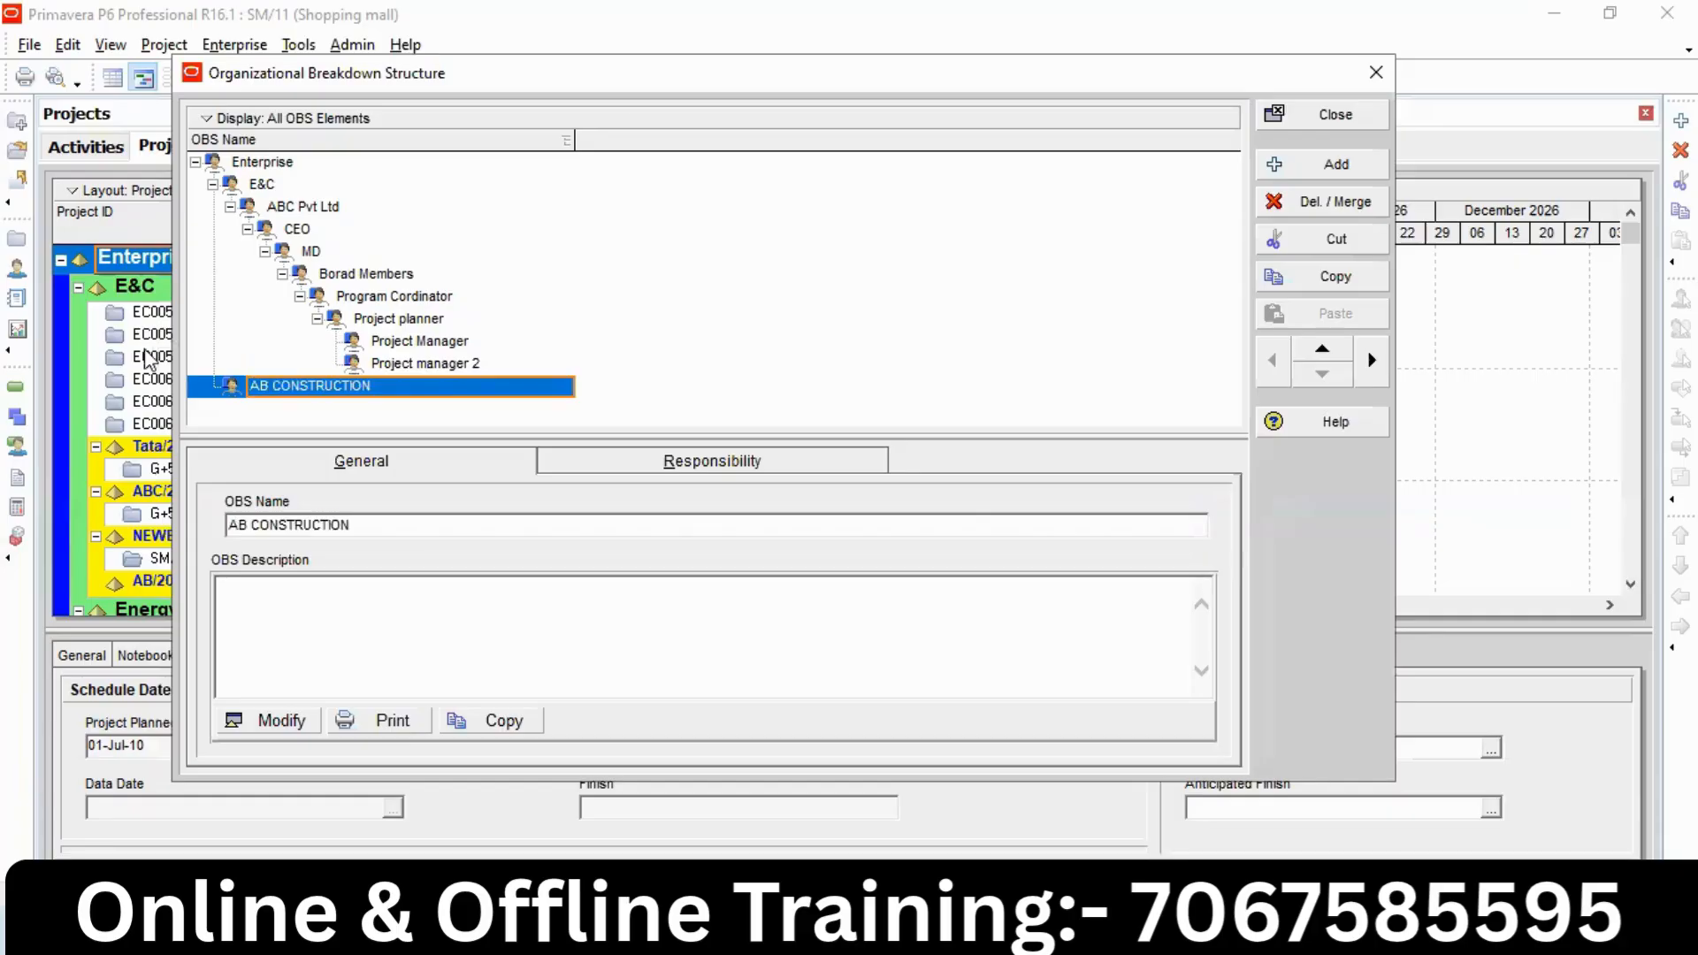
Add a child OBS element beneath AB CONSTRUCTION and name it CEO-1.
left_click(434, 370)
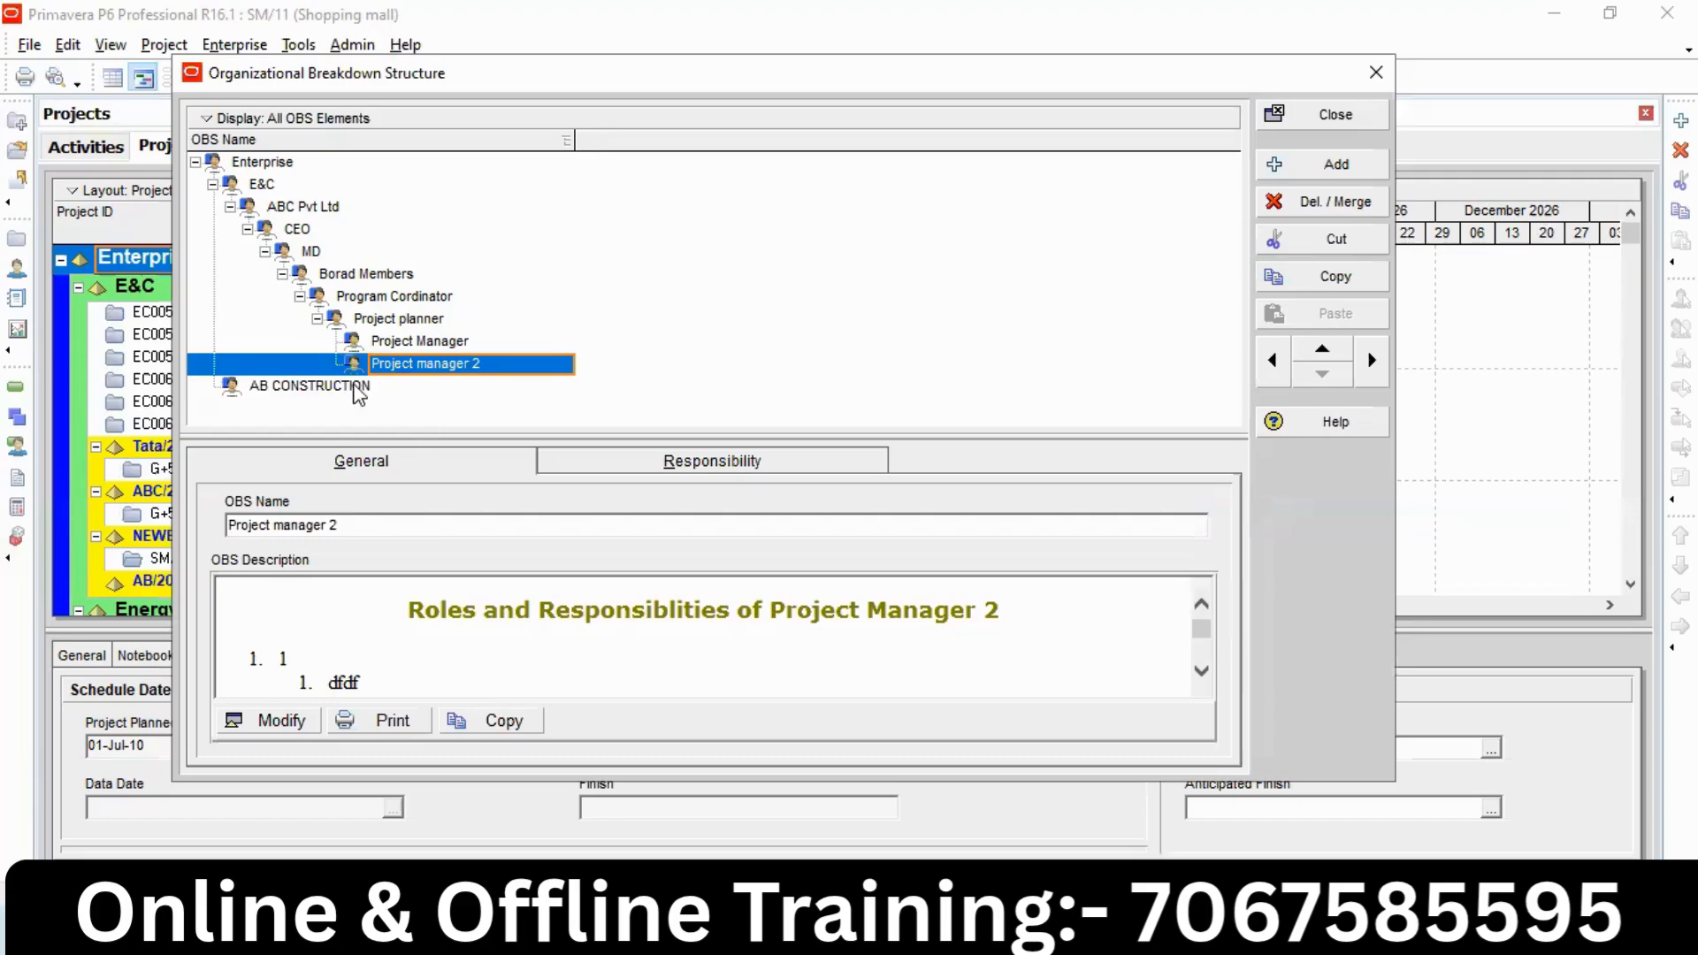
left_click(358, 387)
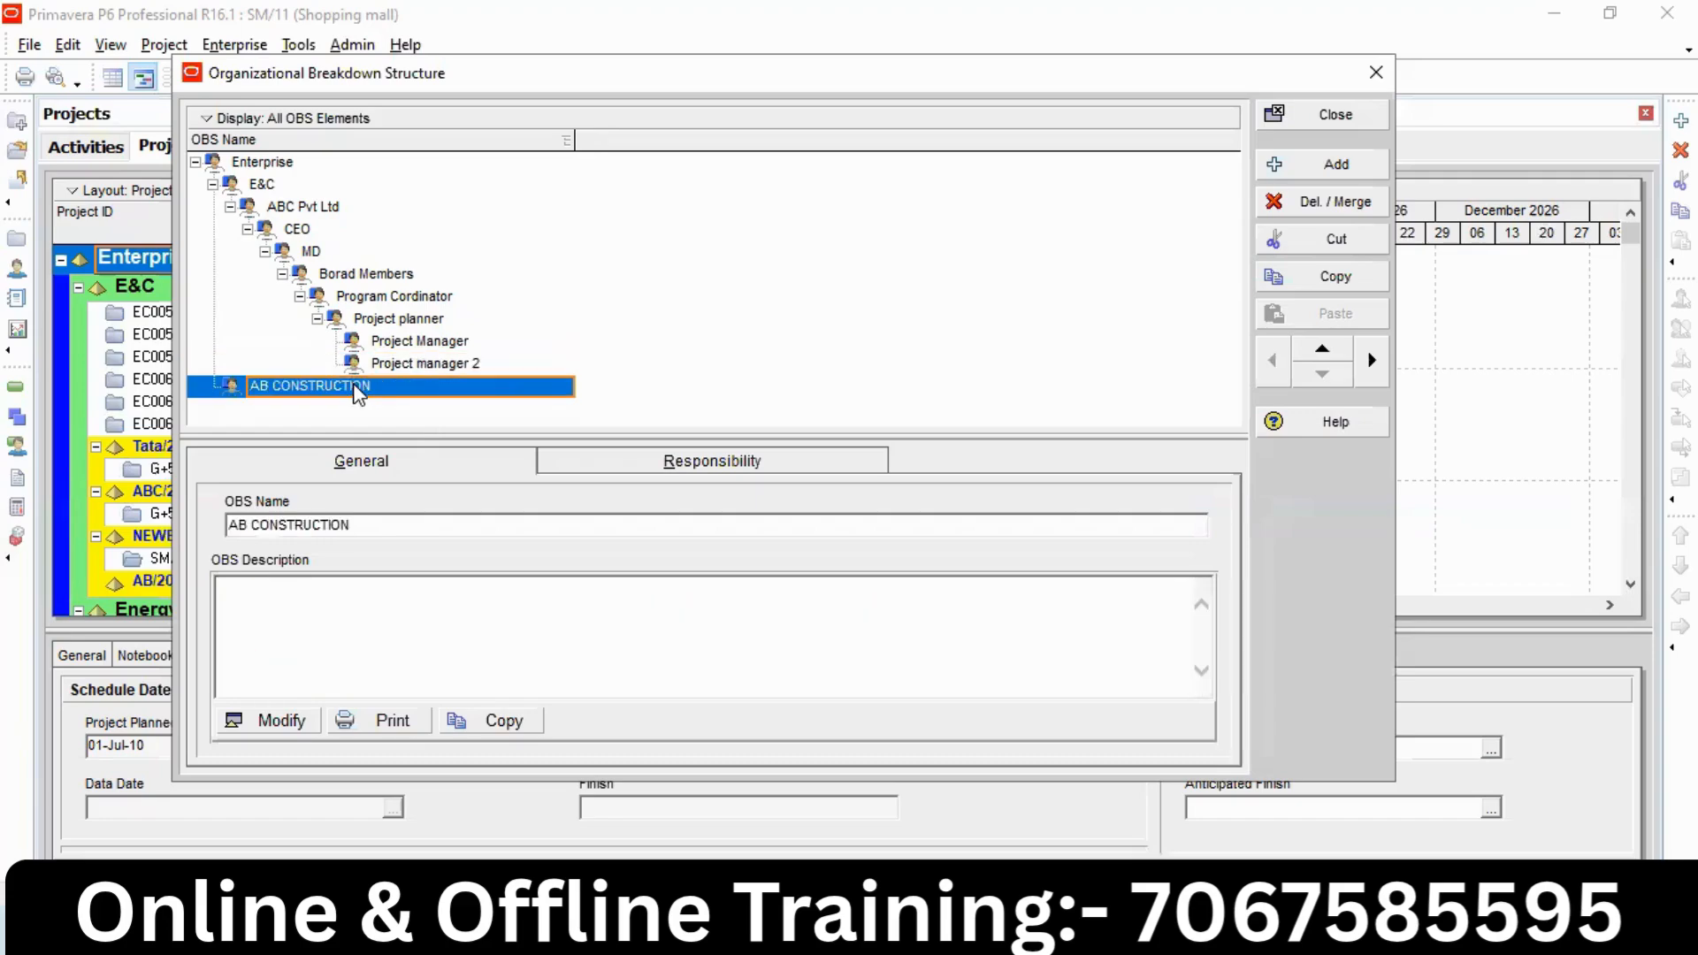
left_click(1325, 164)
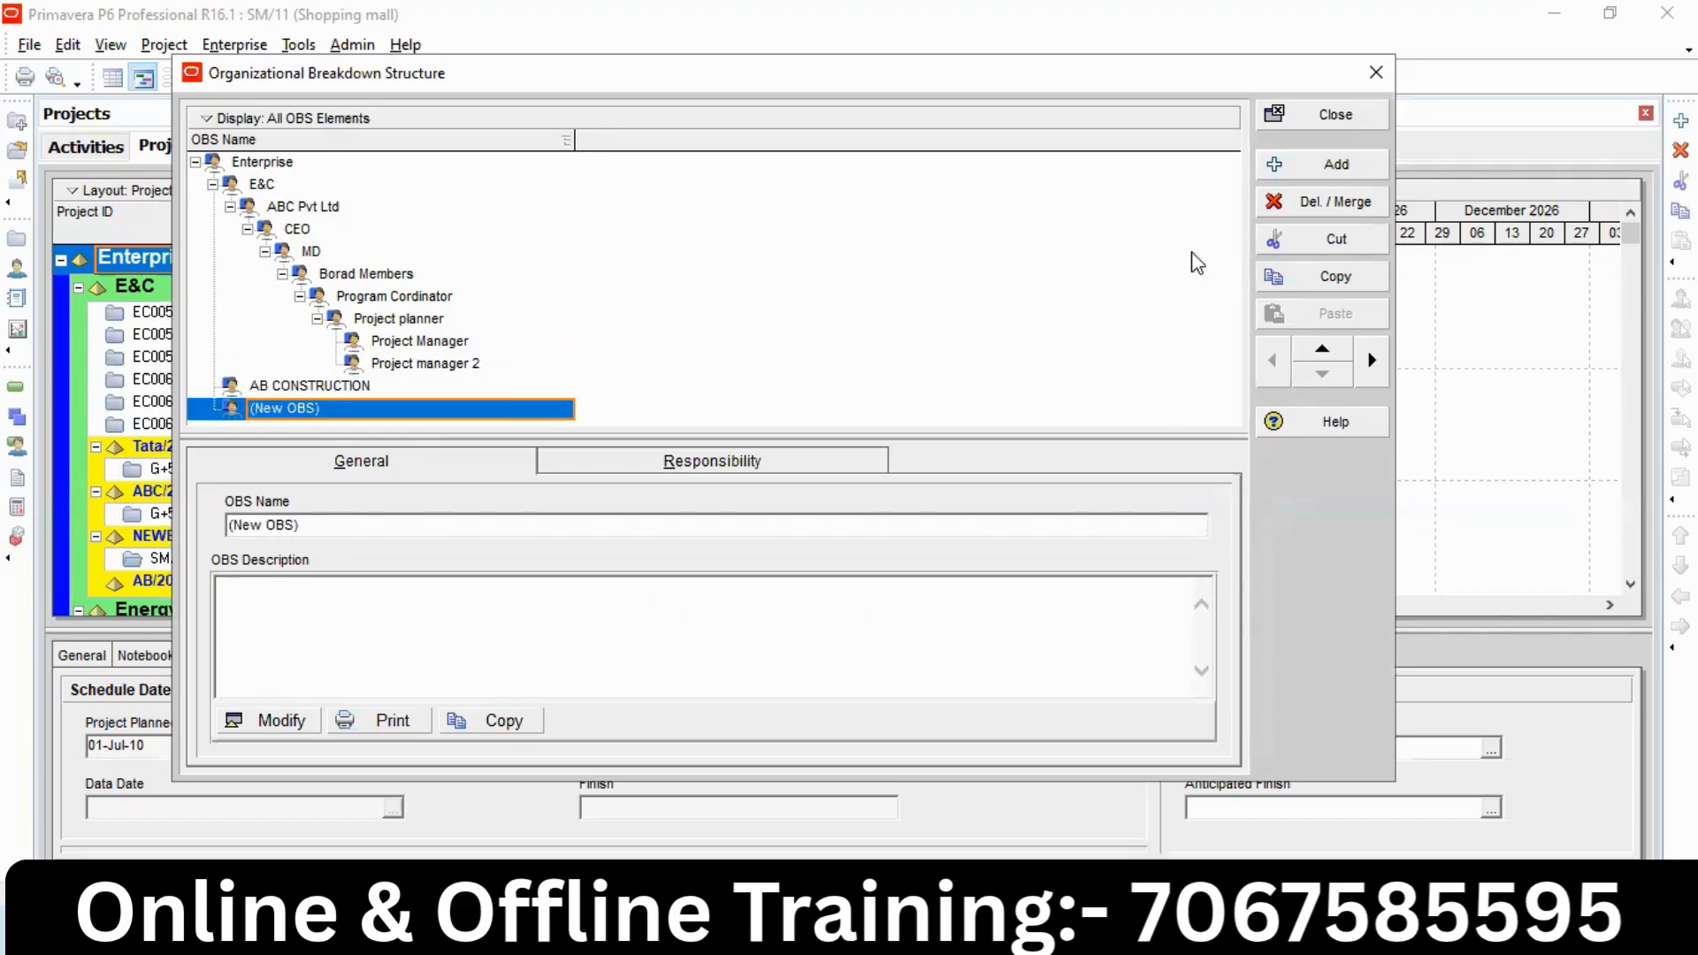
left_click(1371, 361)
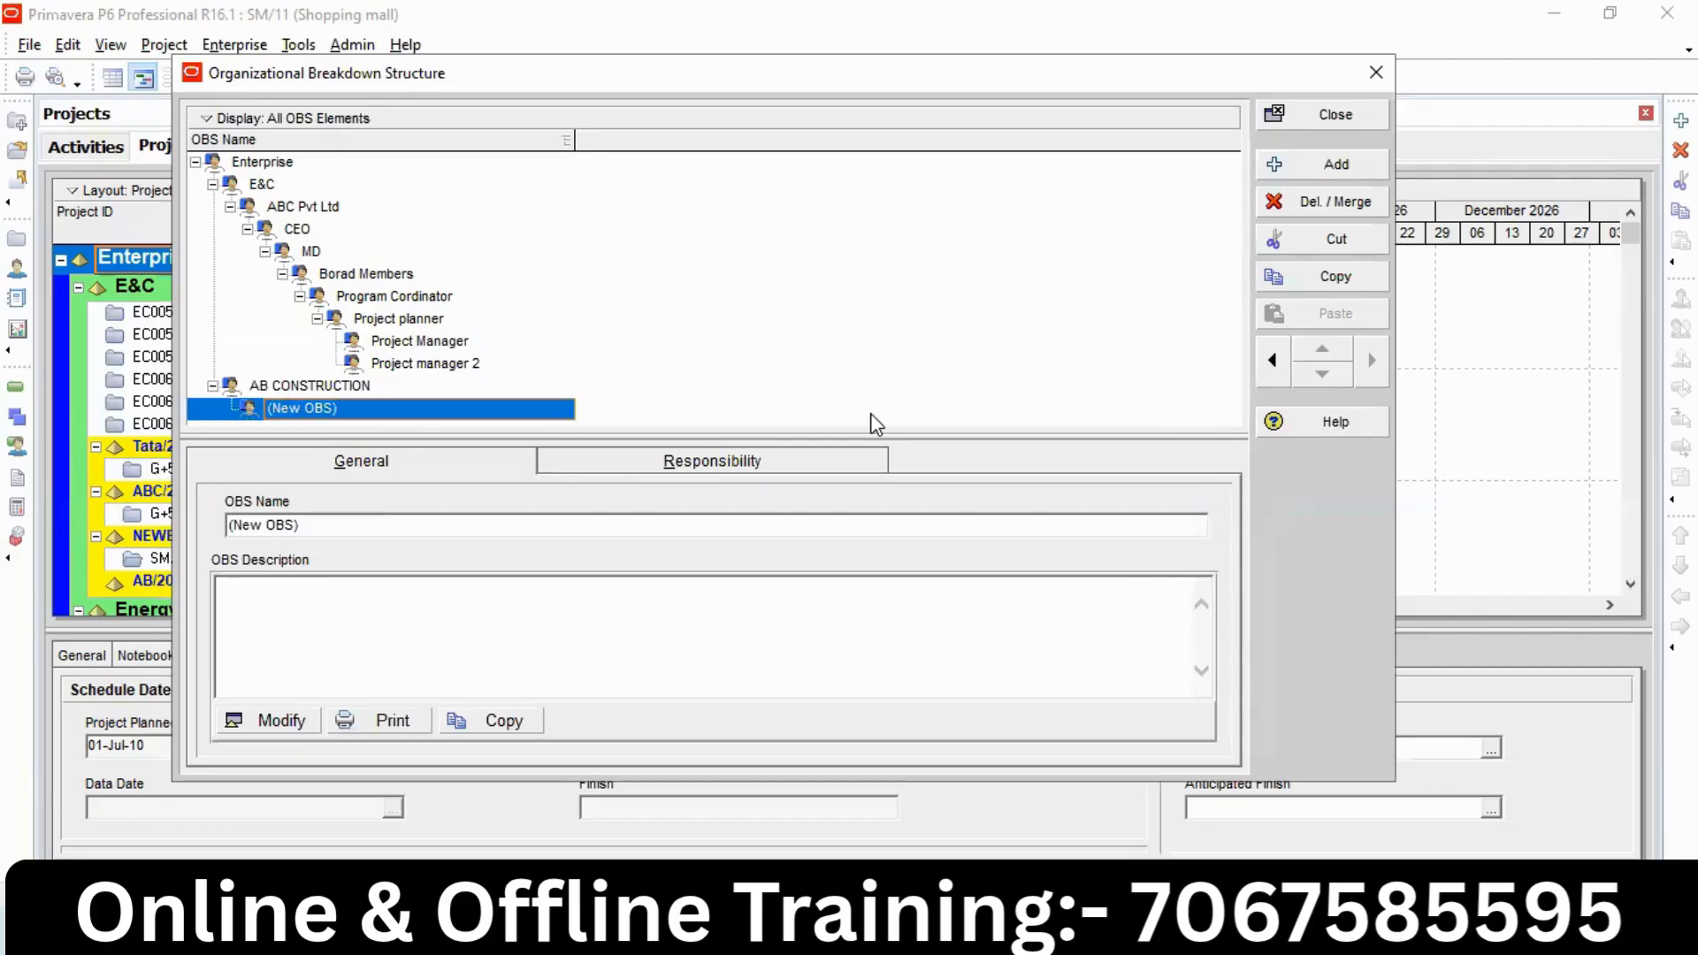
left_click_drag(348, 532, 78, 509)
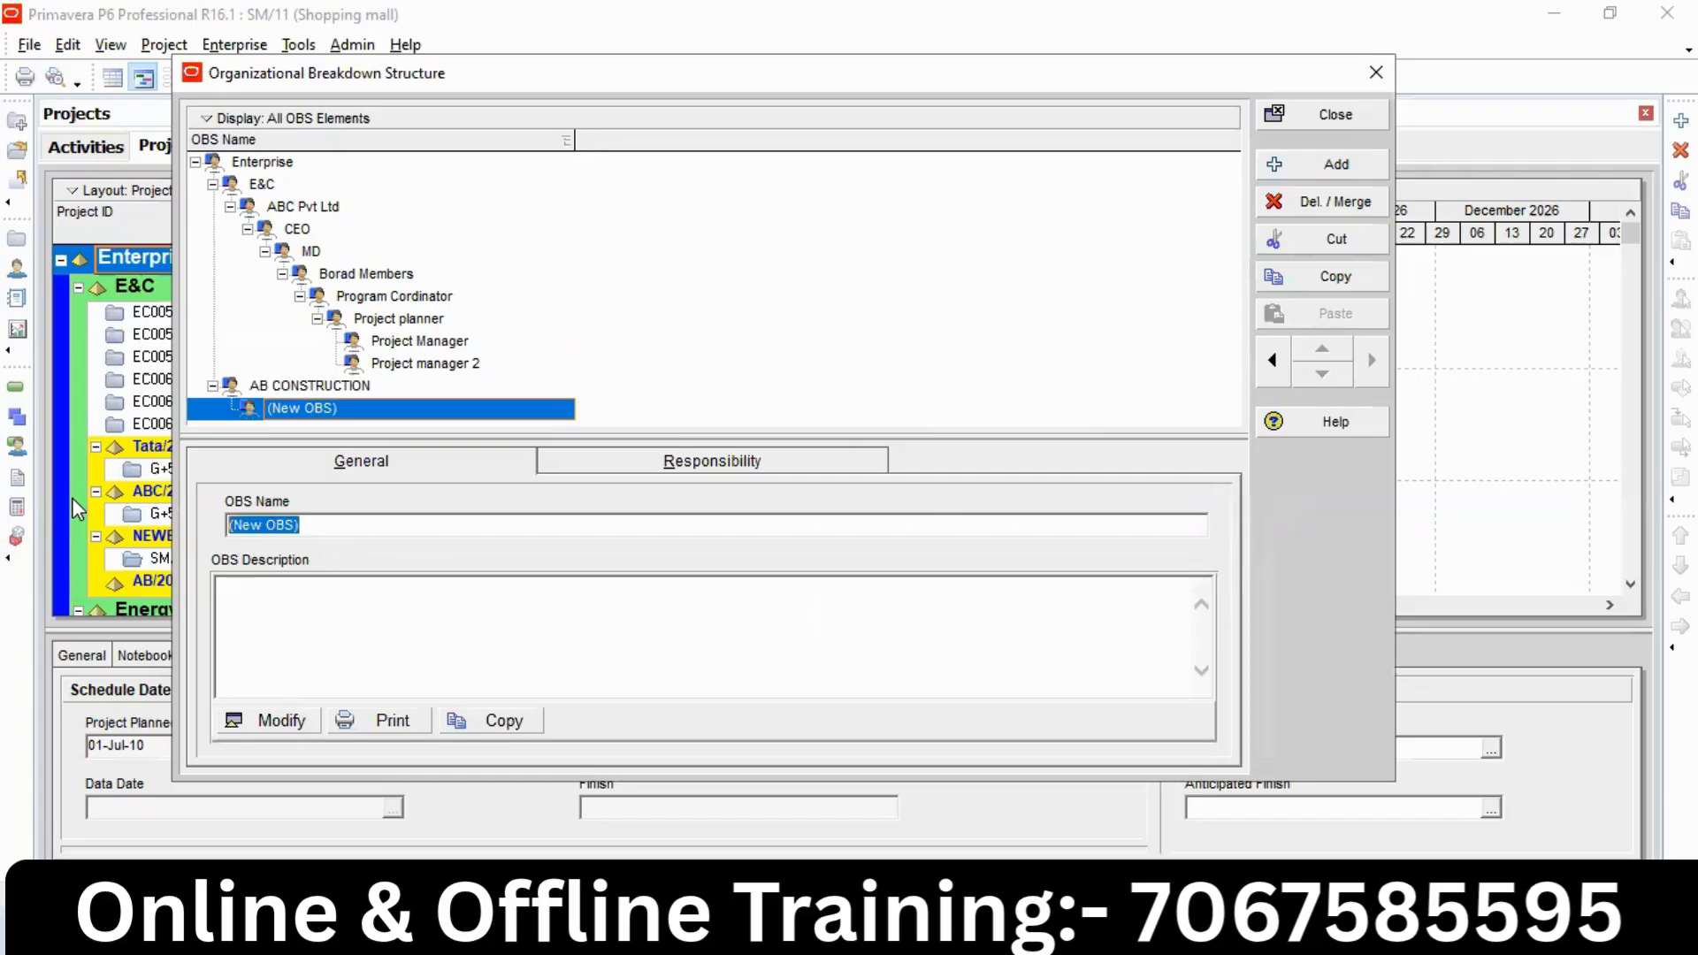
type("CEO")
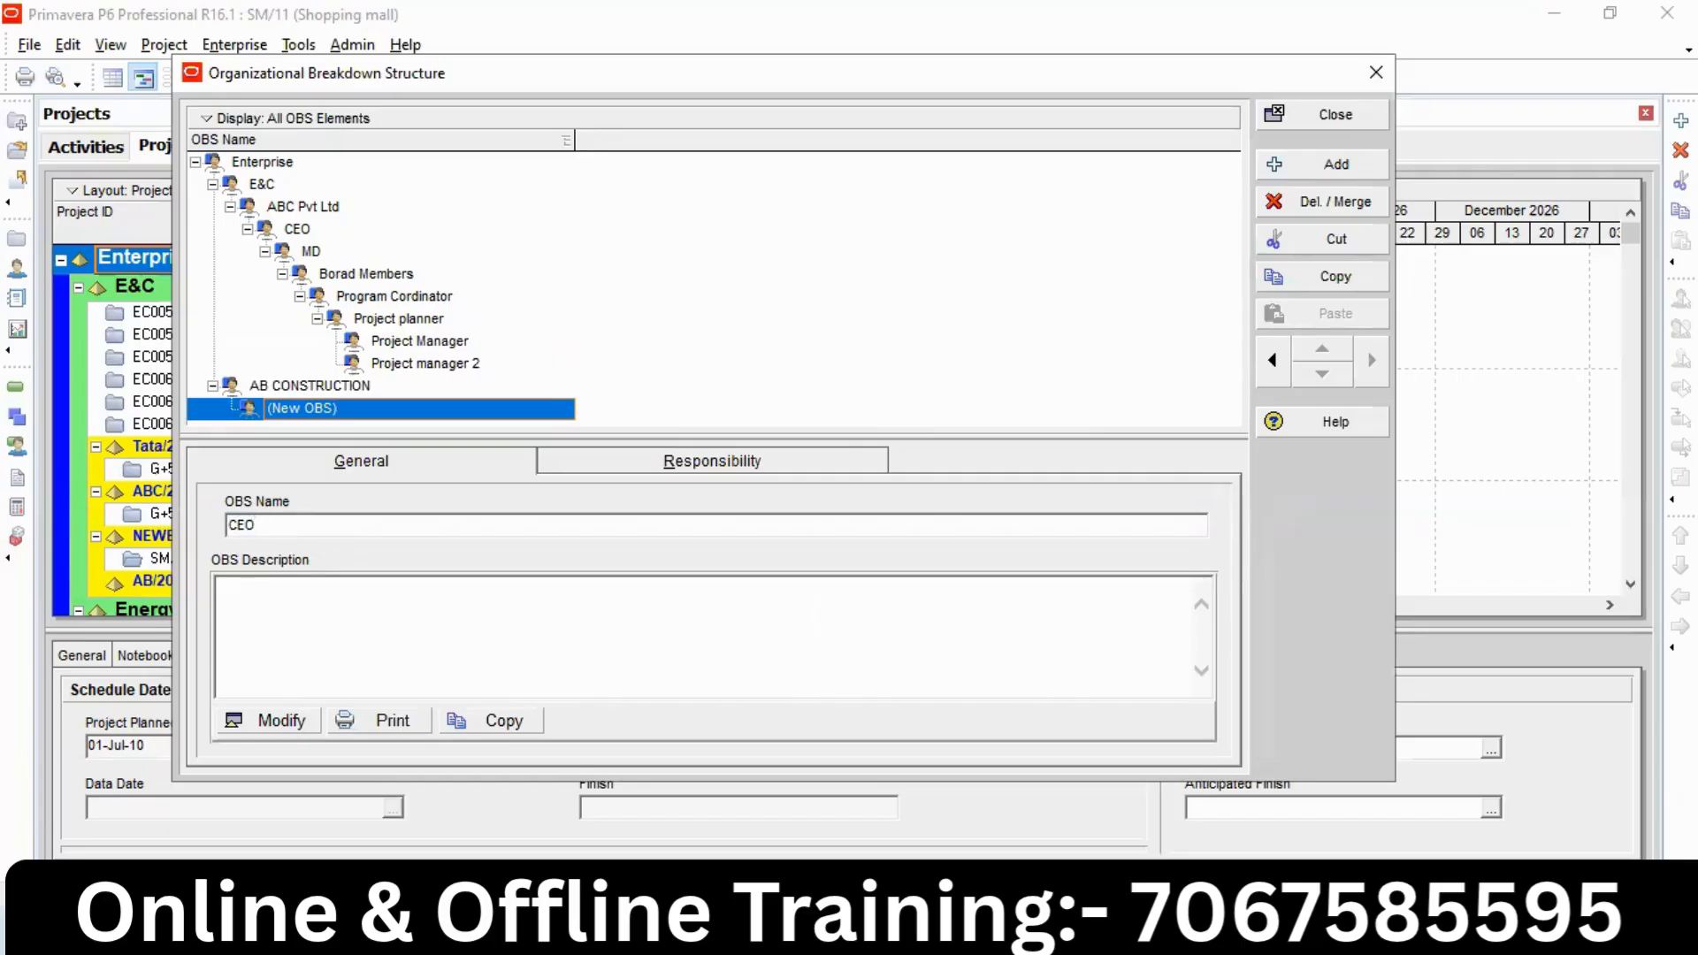
key("Return")
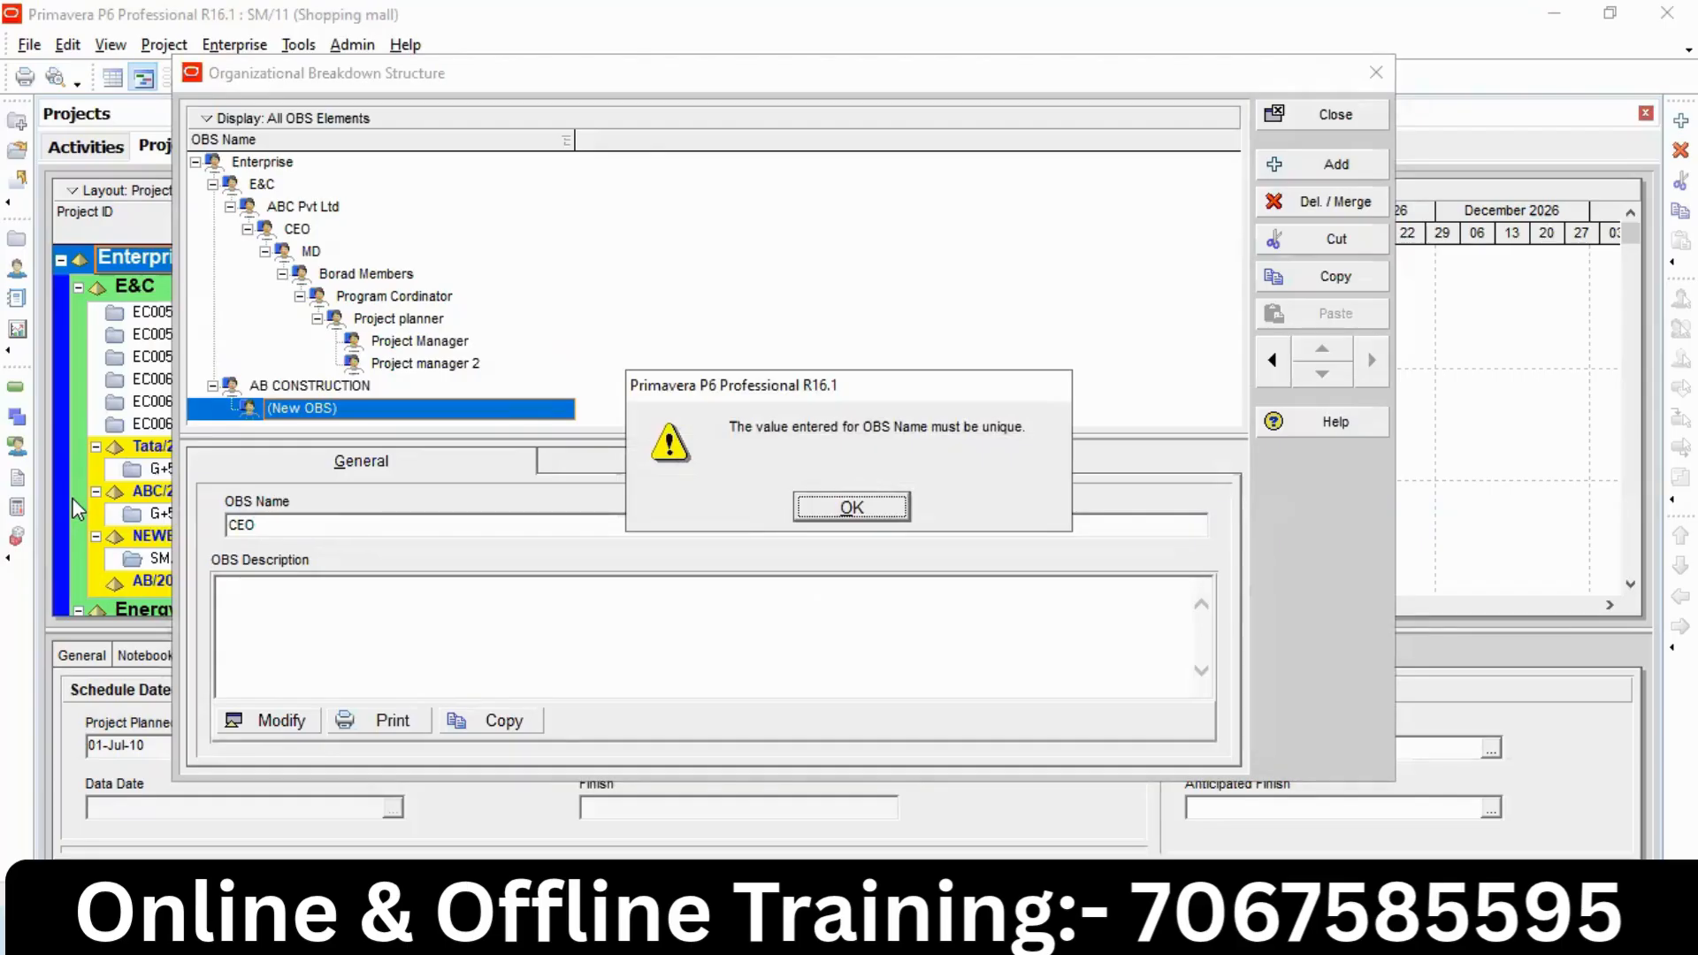
left_click(852, 507)
type("-1")
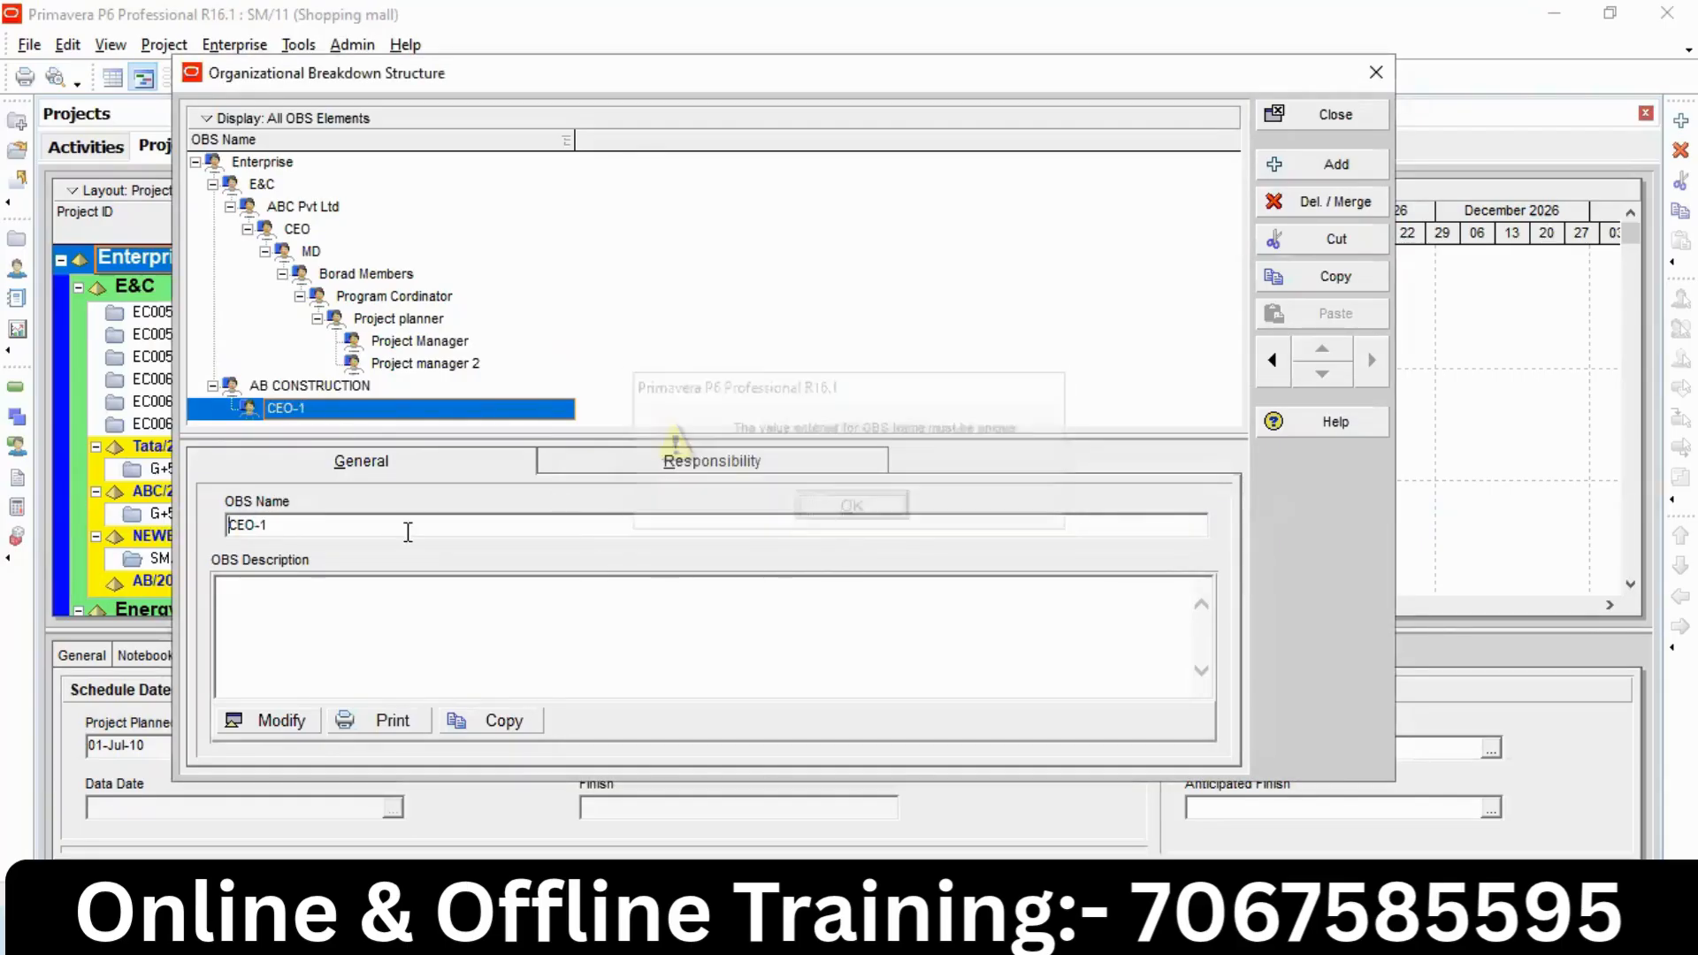
Add a child OBS element beneath CEO-1 and name it MANAGING DIRECTOR.
left_click(338, 389)
left_click(333, 409)
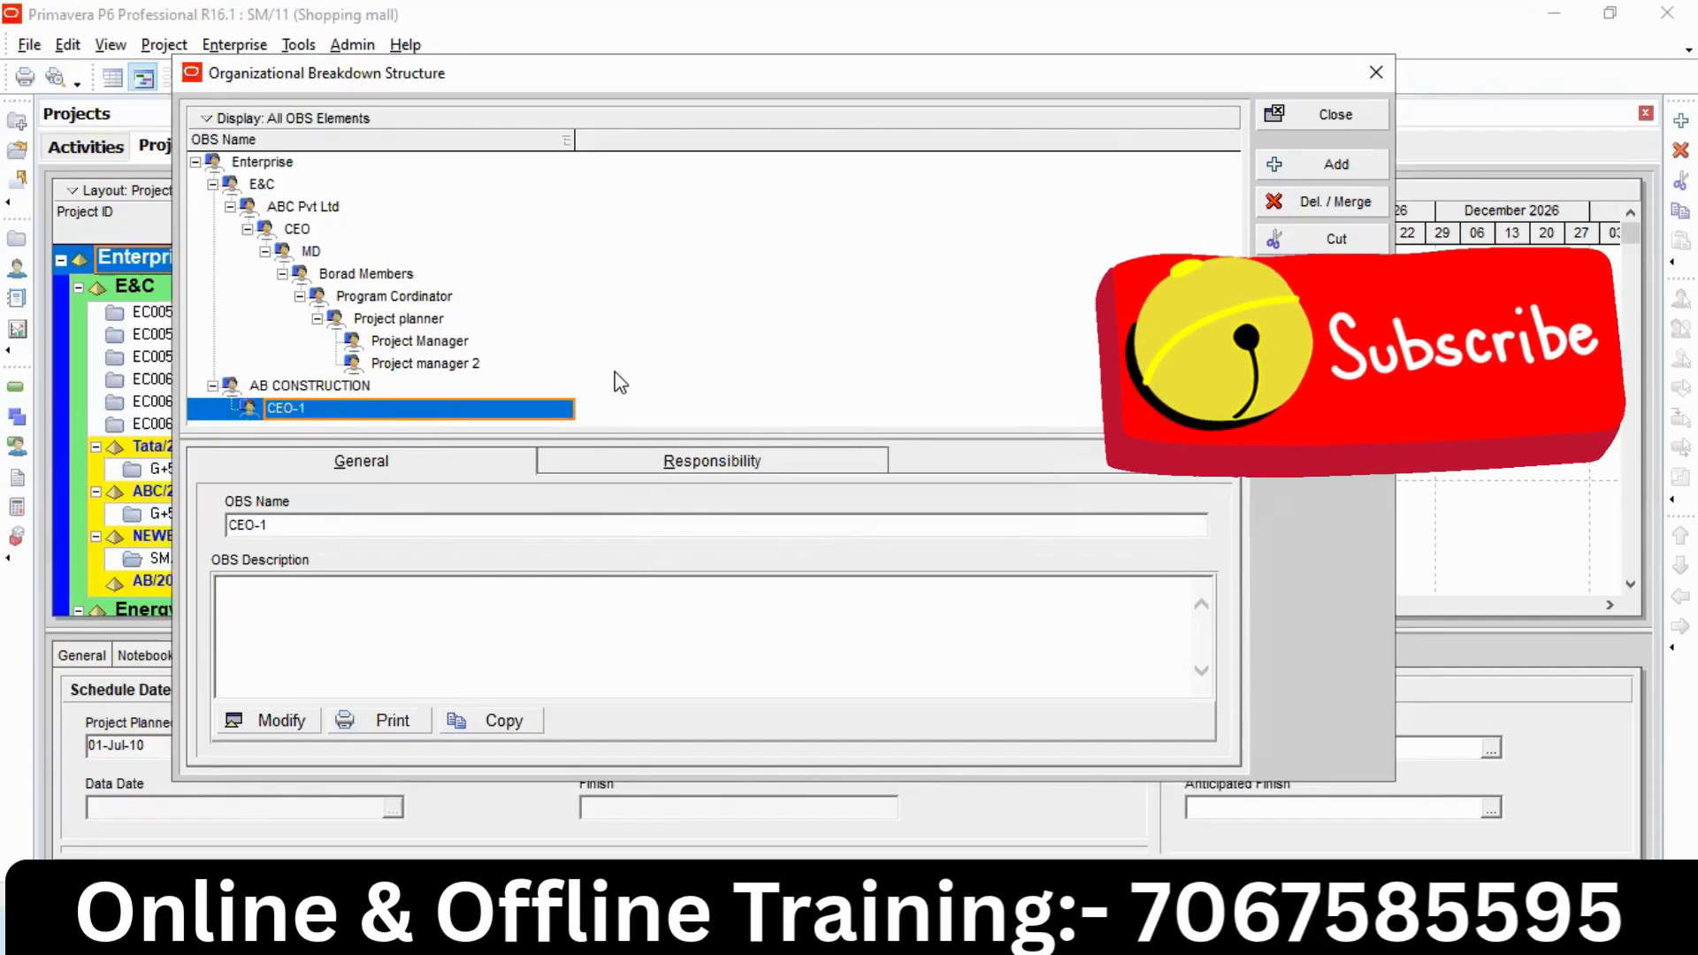
left_click(1350, 168)
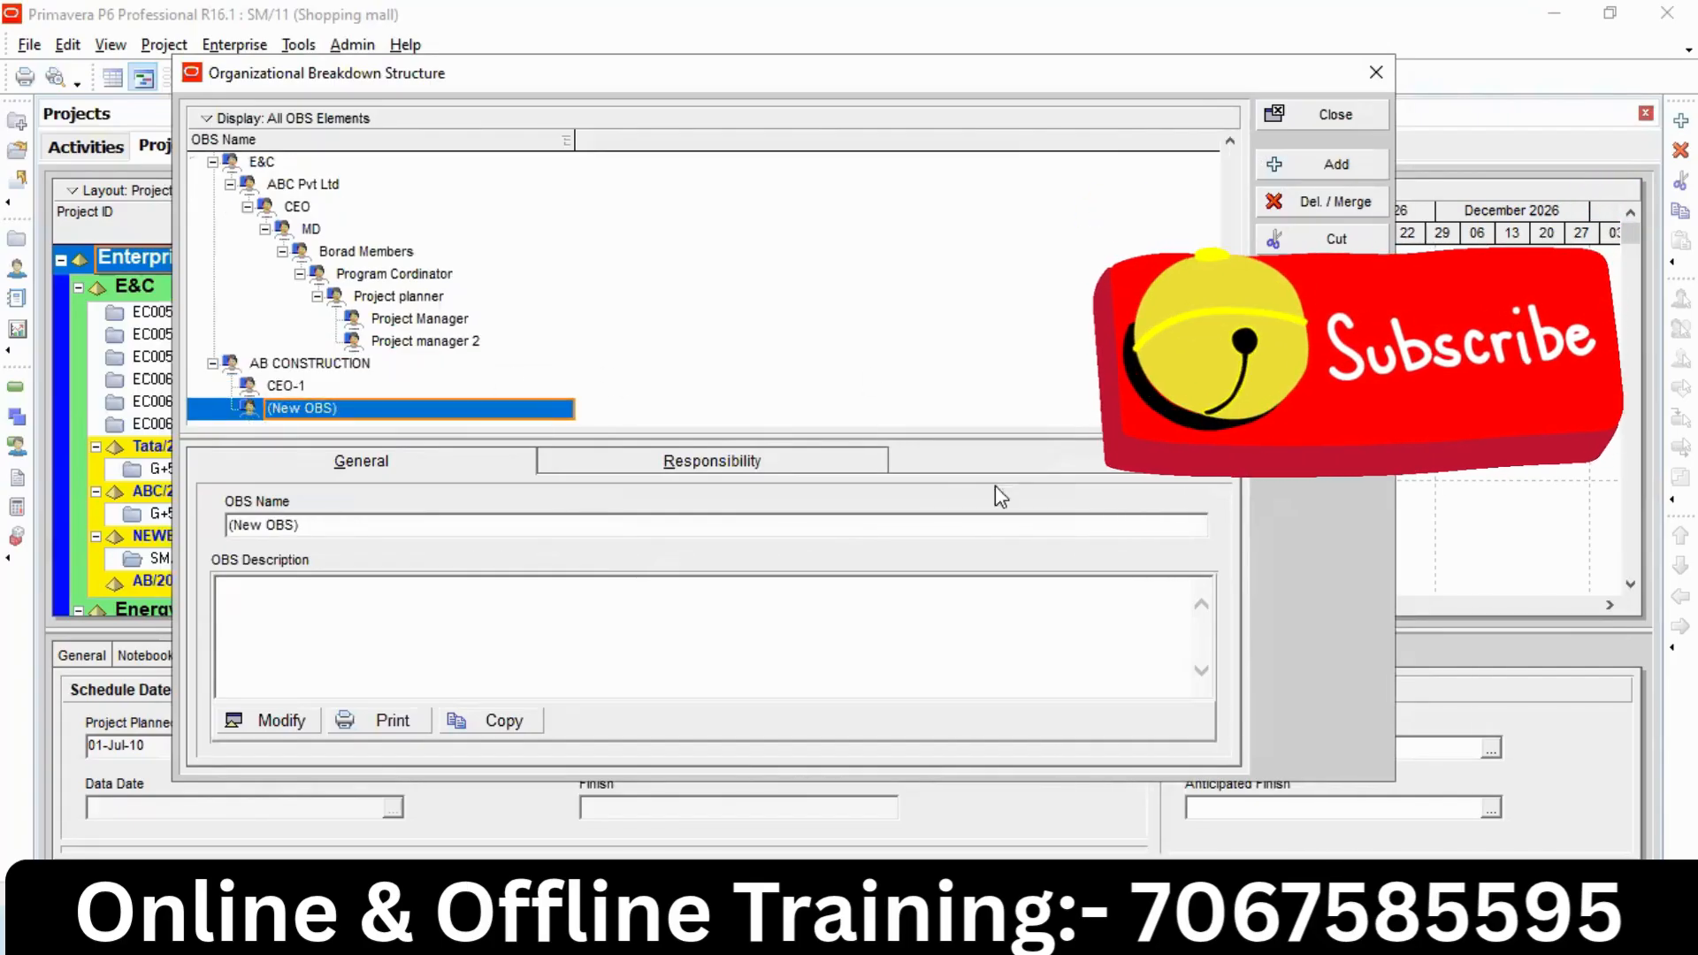
left_click(1353, 365)
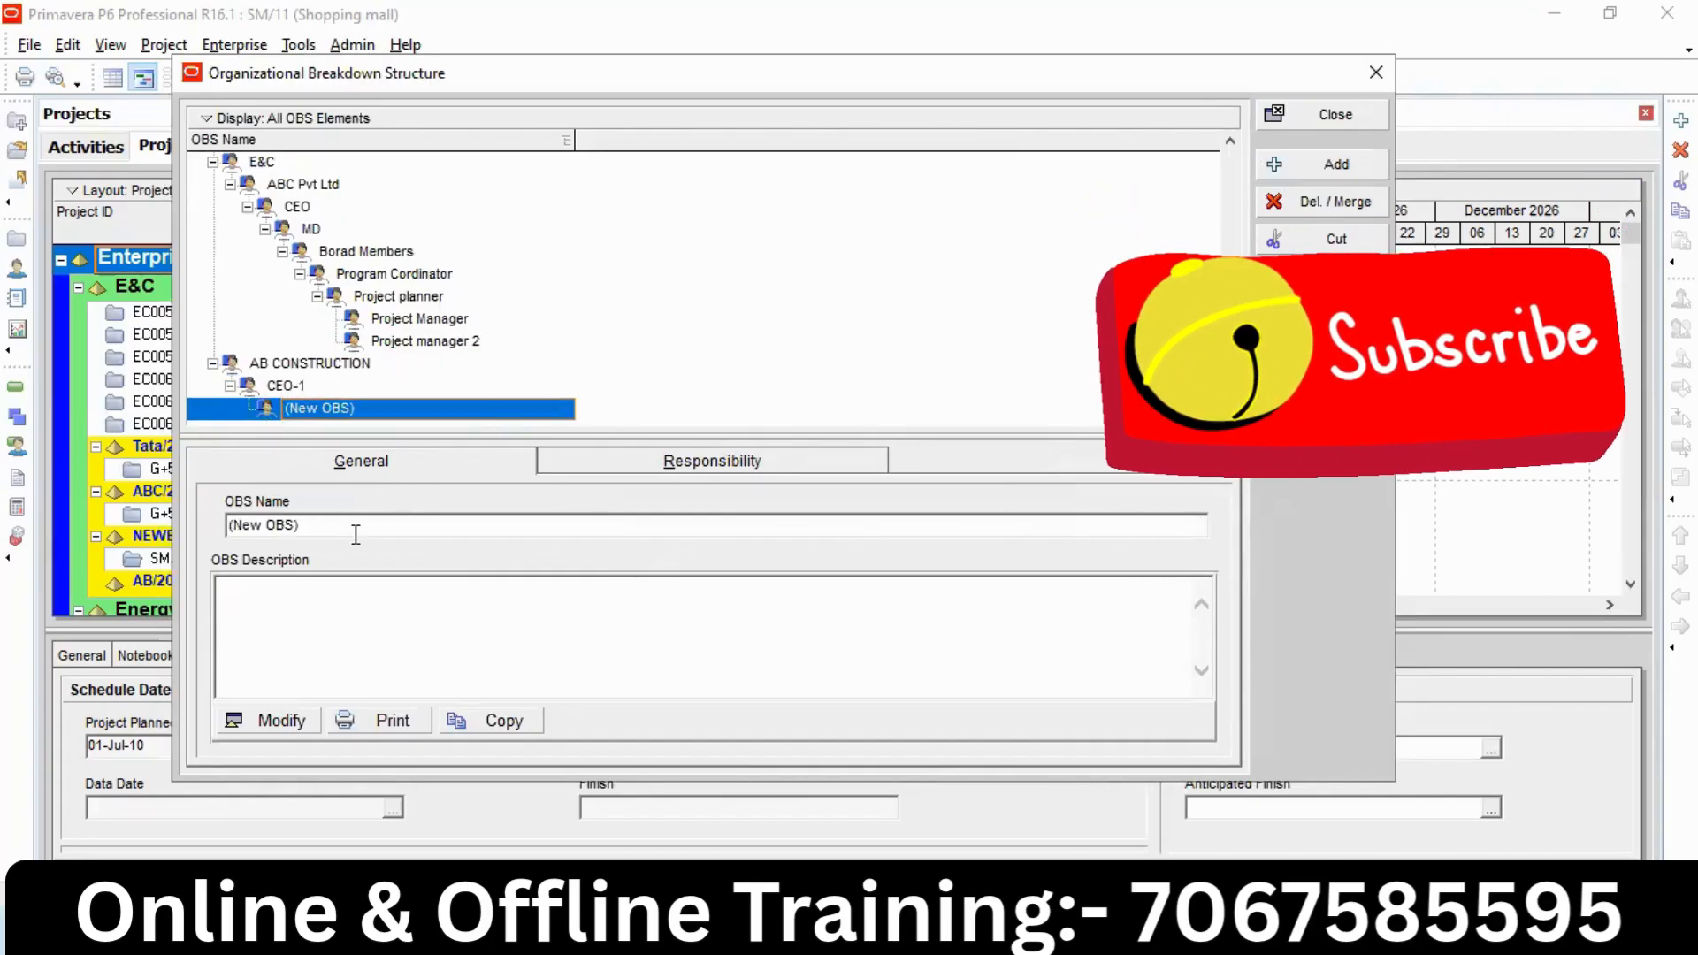
left_click_drag(294, 531, 182, 528)
type("MANAGING DIRET")
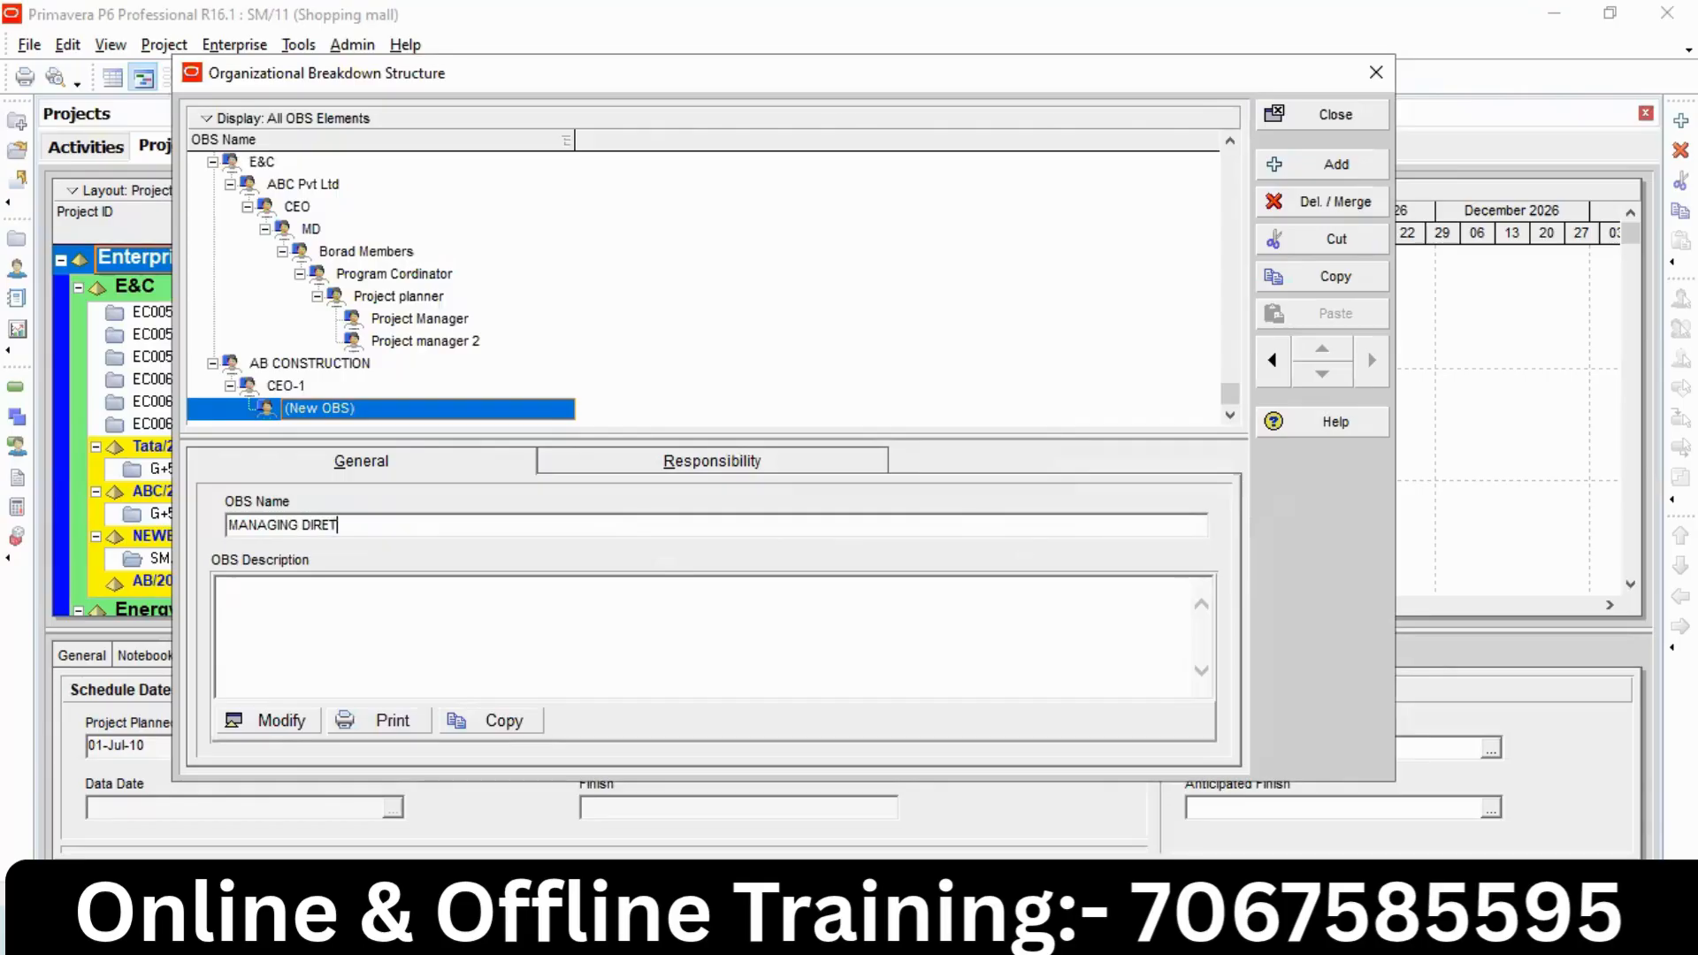
key("BackSpace")
key("BackSpace")
key("BackSpace")
key("Return")
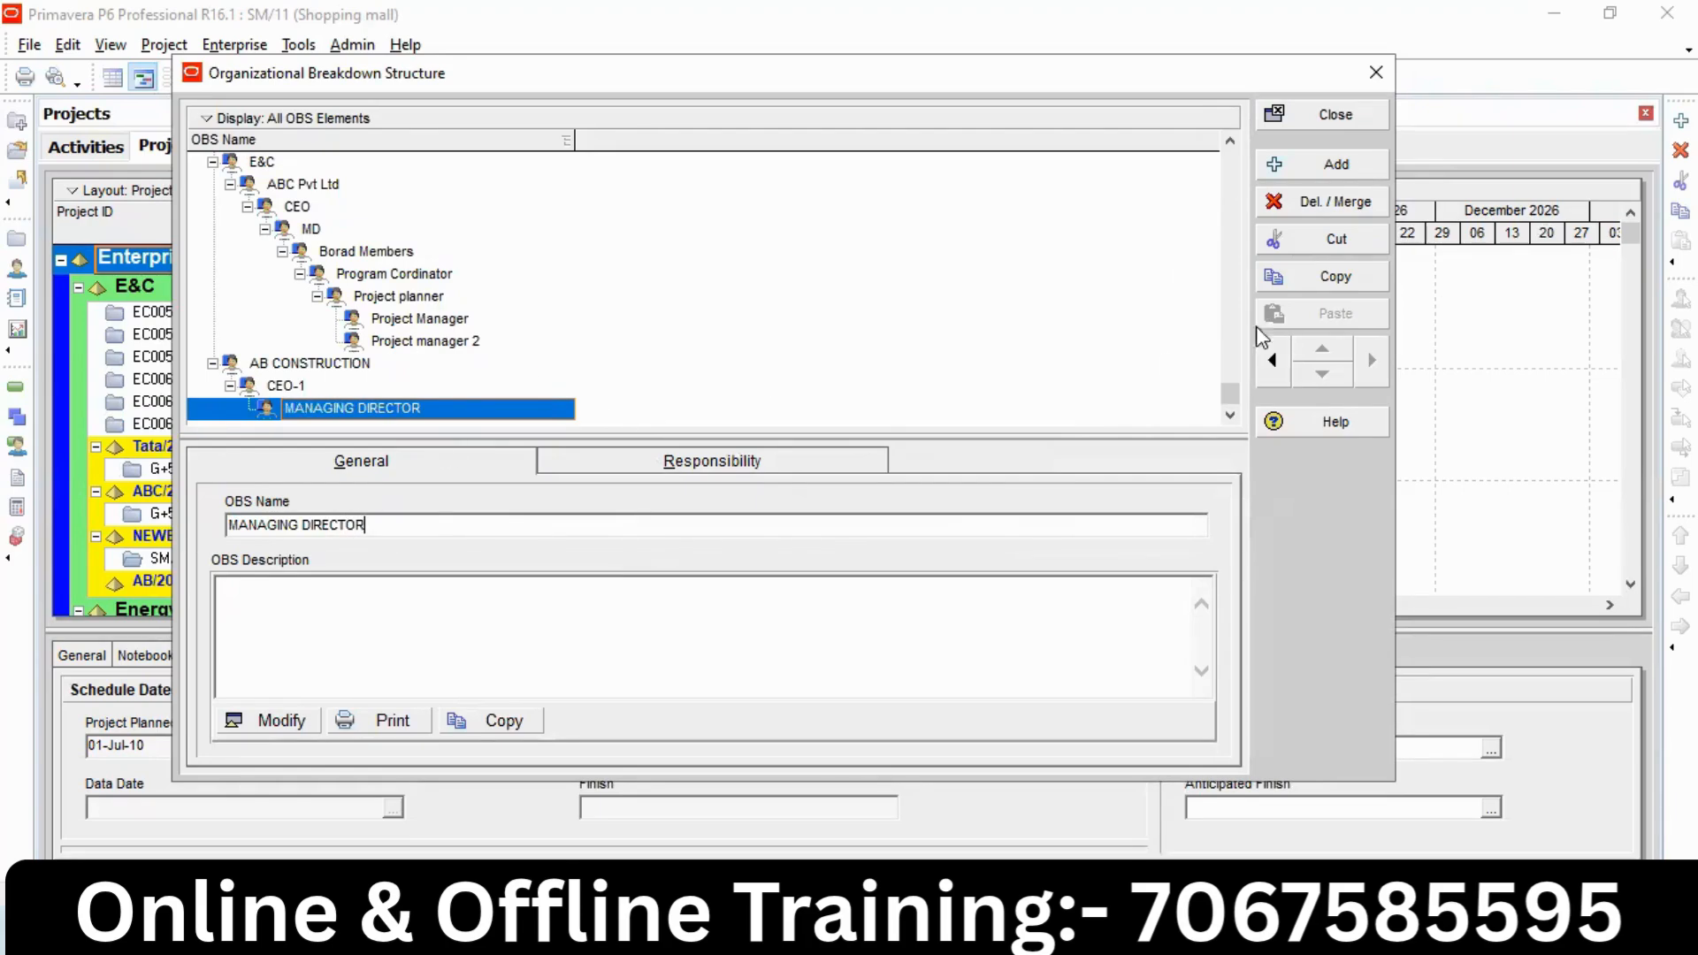
Add a child OBS element beneath MANAGING DIRECTOR and name it AMD.
left_click(1336, 165)
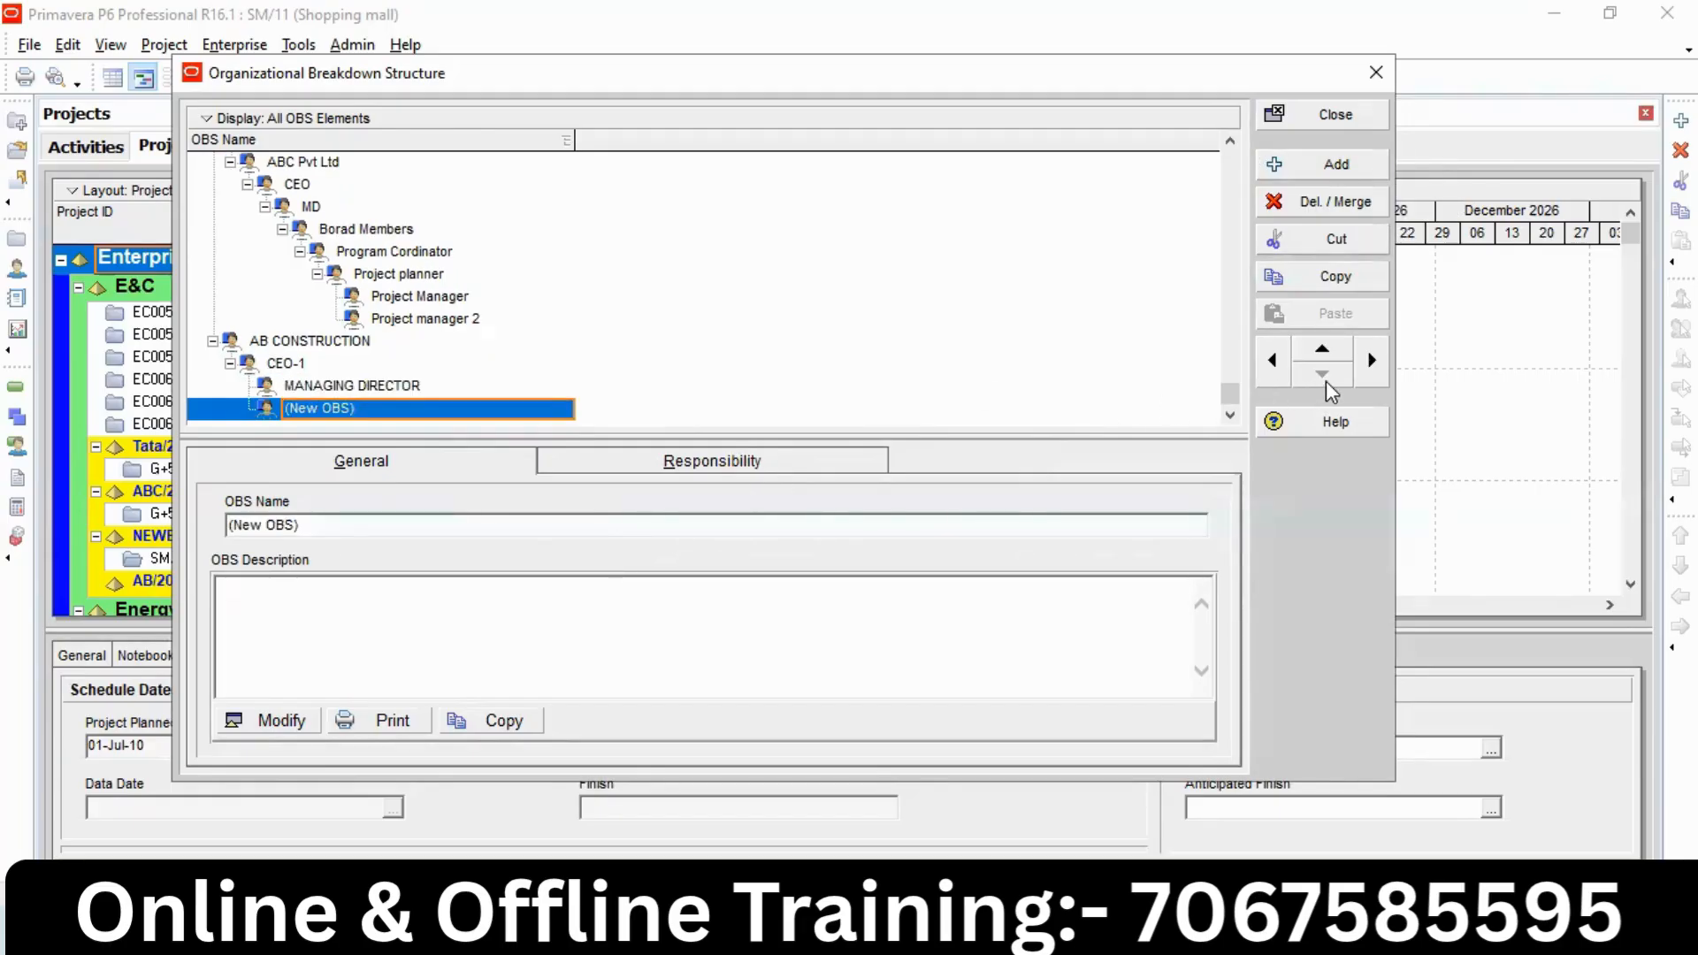
left_click(1372, 360)
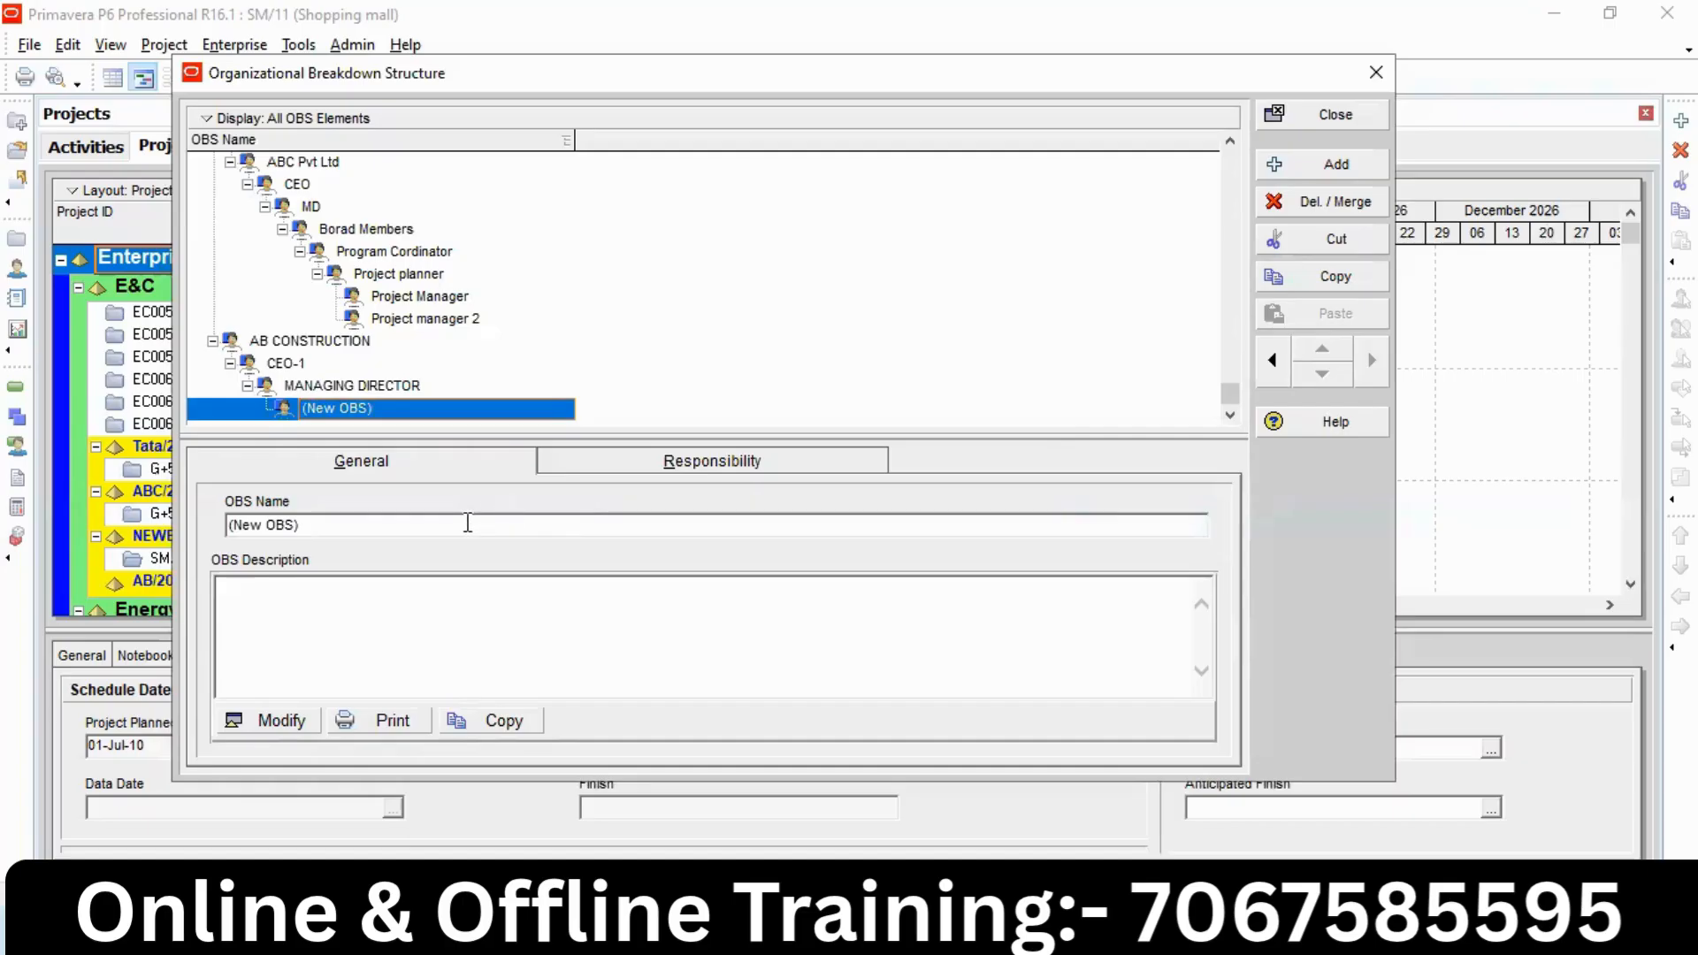
left_click_drag(468, 523, 4, 520)
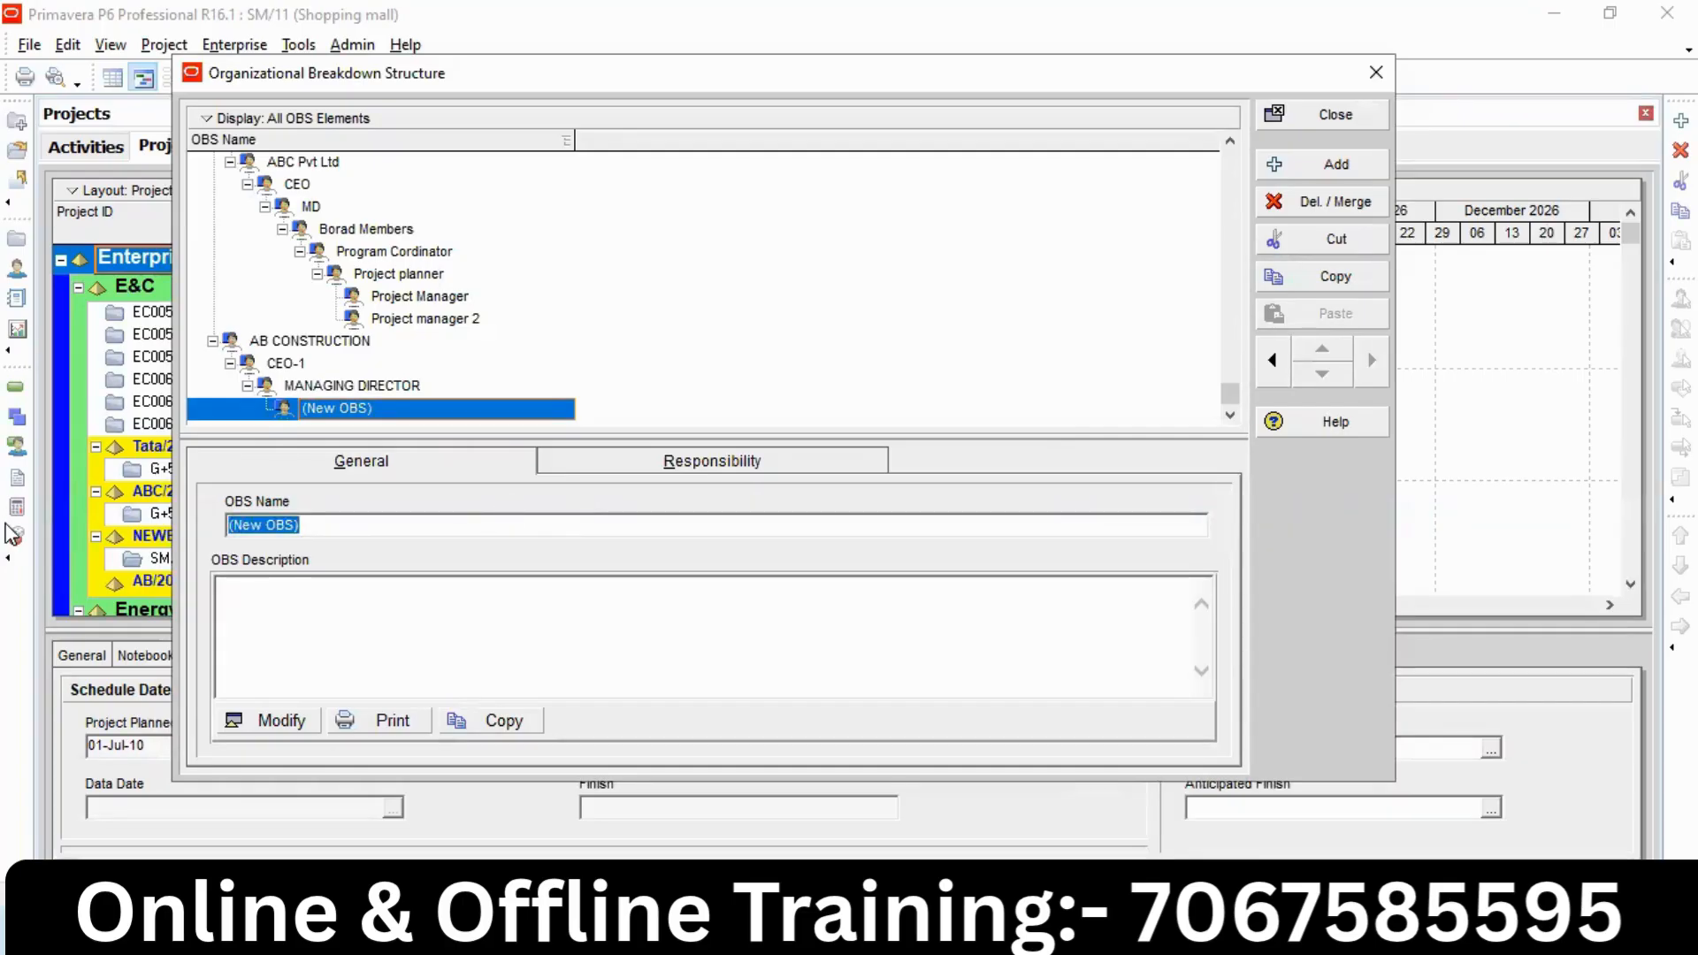
type("AMD")
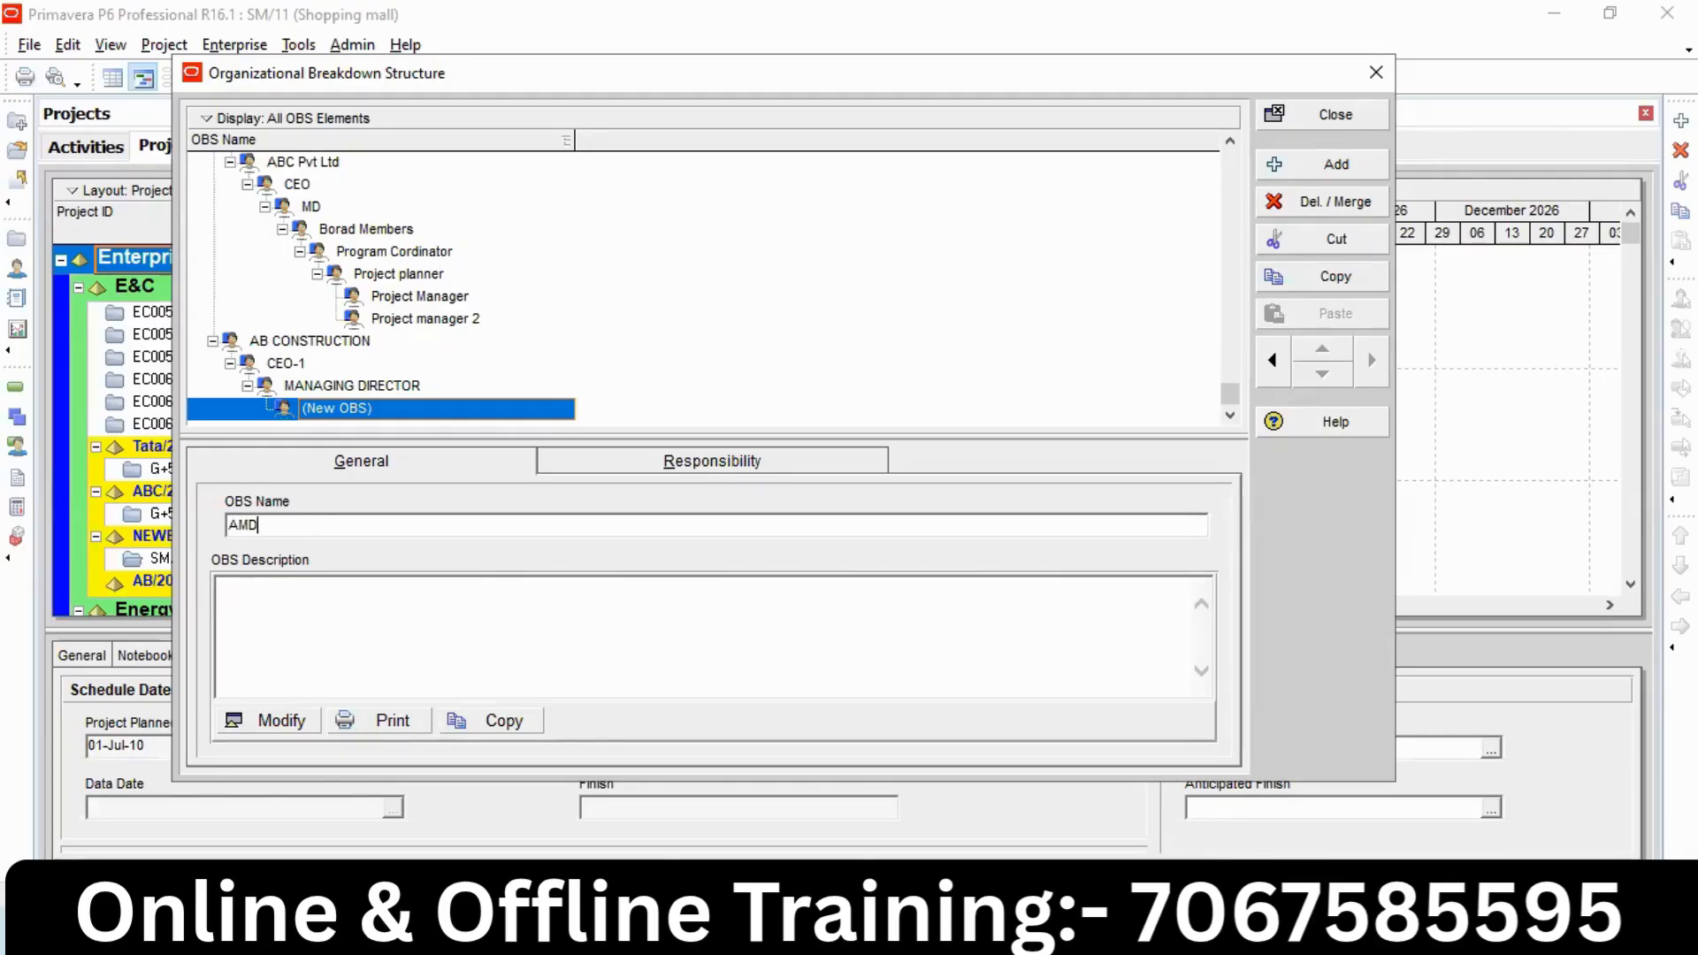
key("Return")
Add another OBS element and move it directly under CEO-1, above MANAGING DIRECTOR.
left_click(1329, 168)
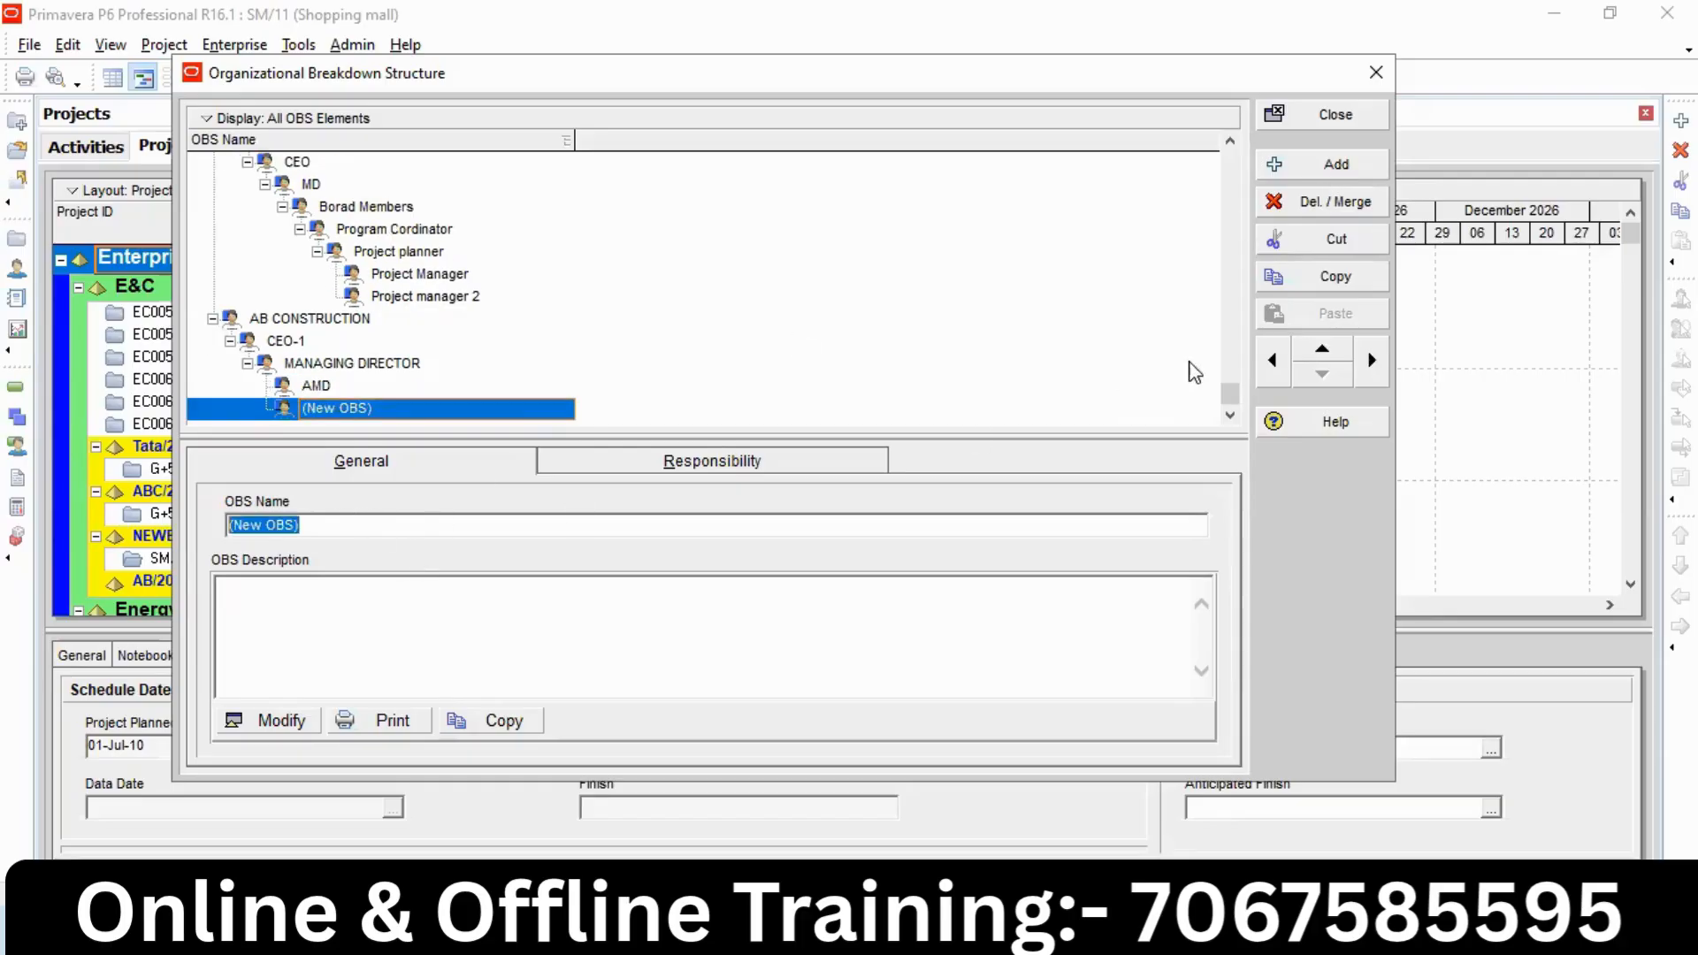
left_click(1372, 360)
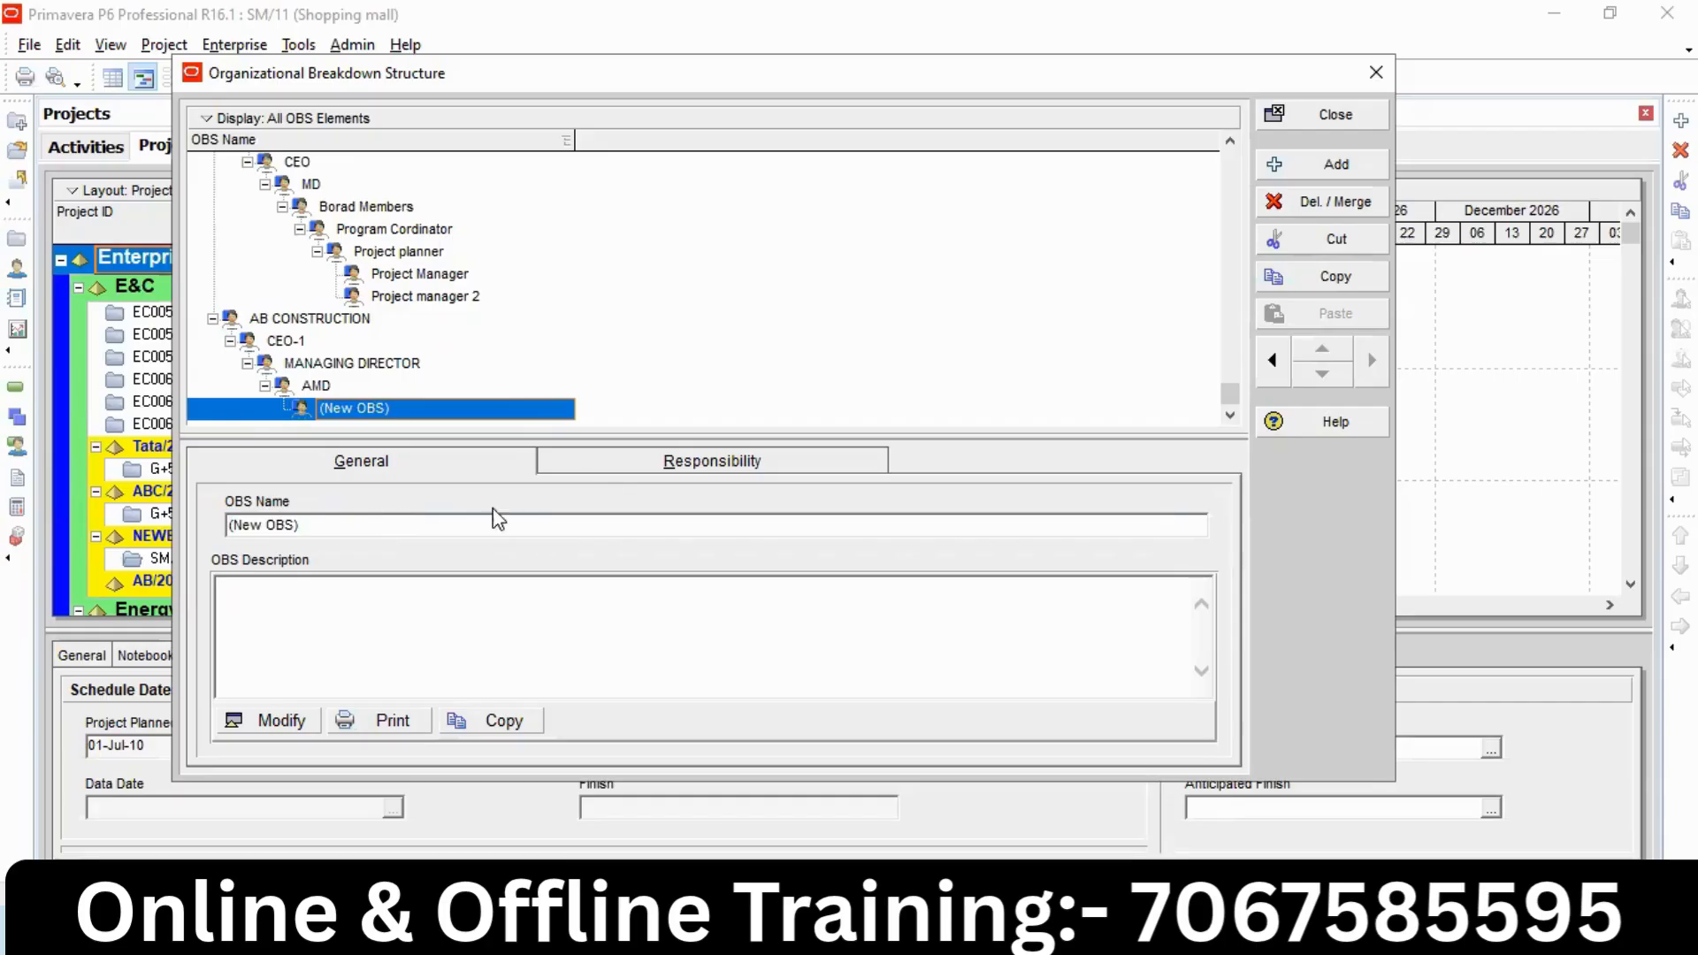
left_click(1270, 365)
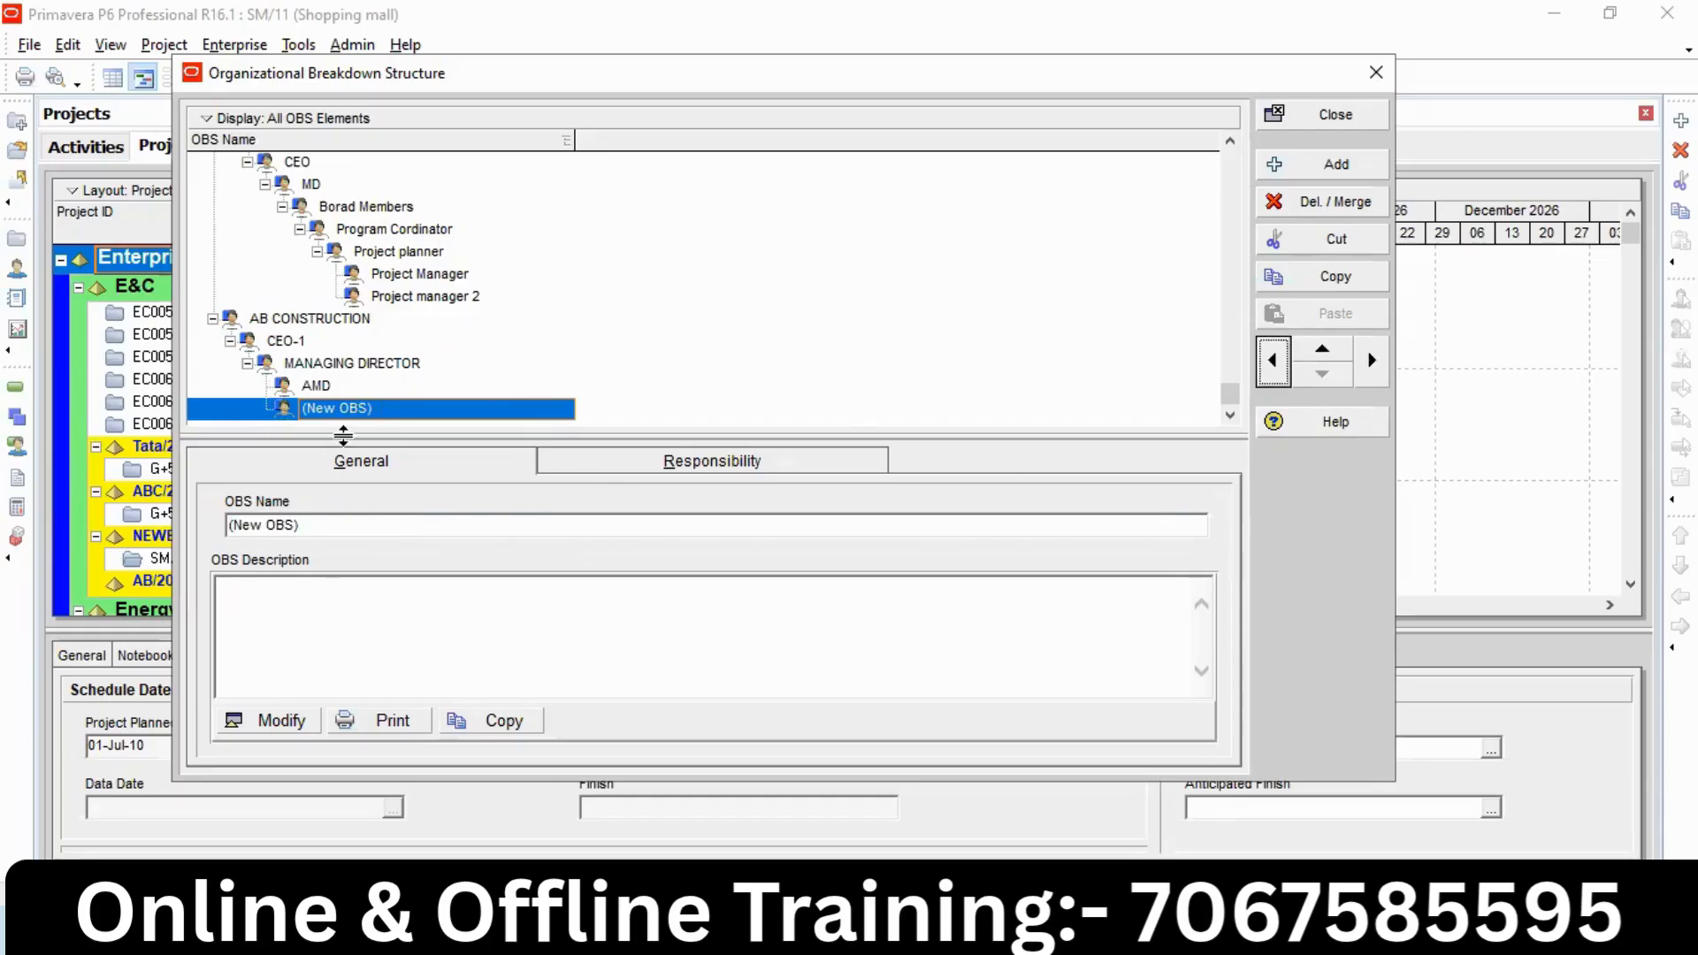
left_click(371, 530)
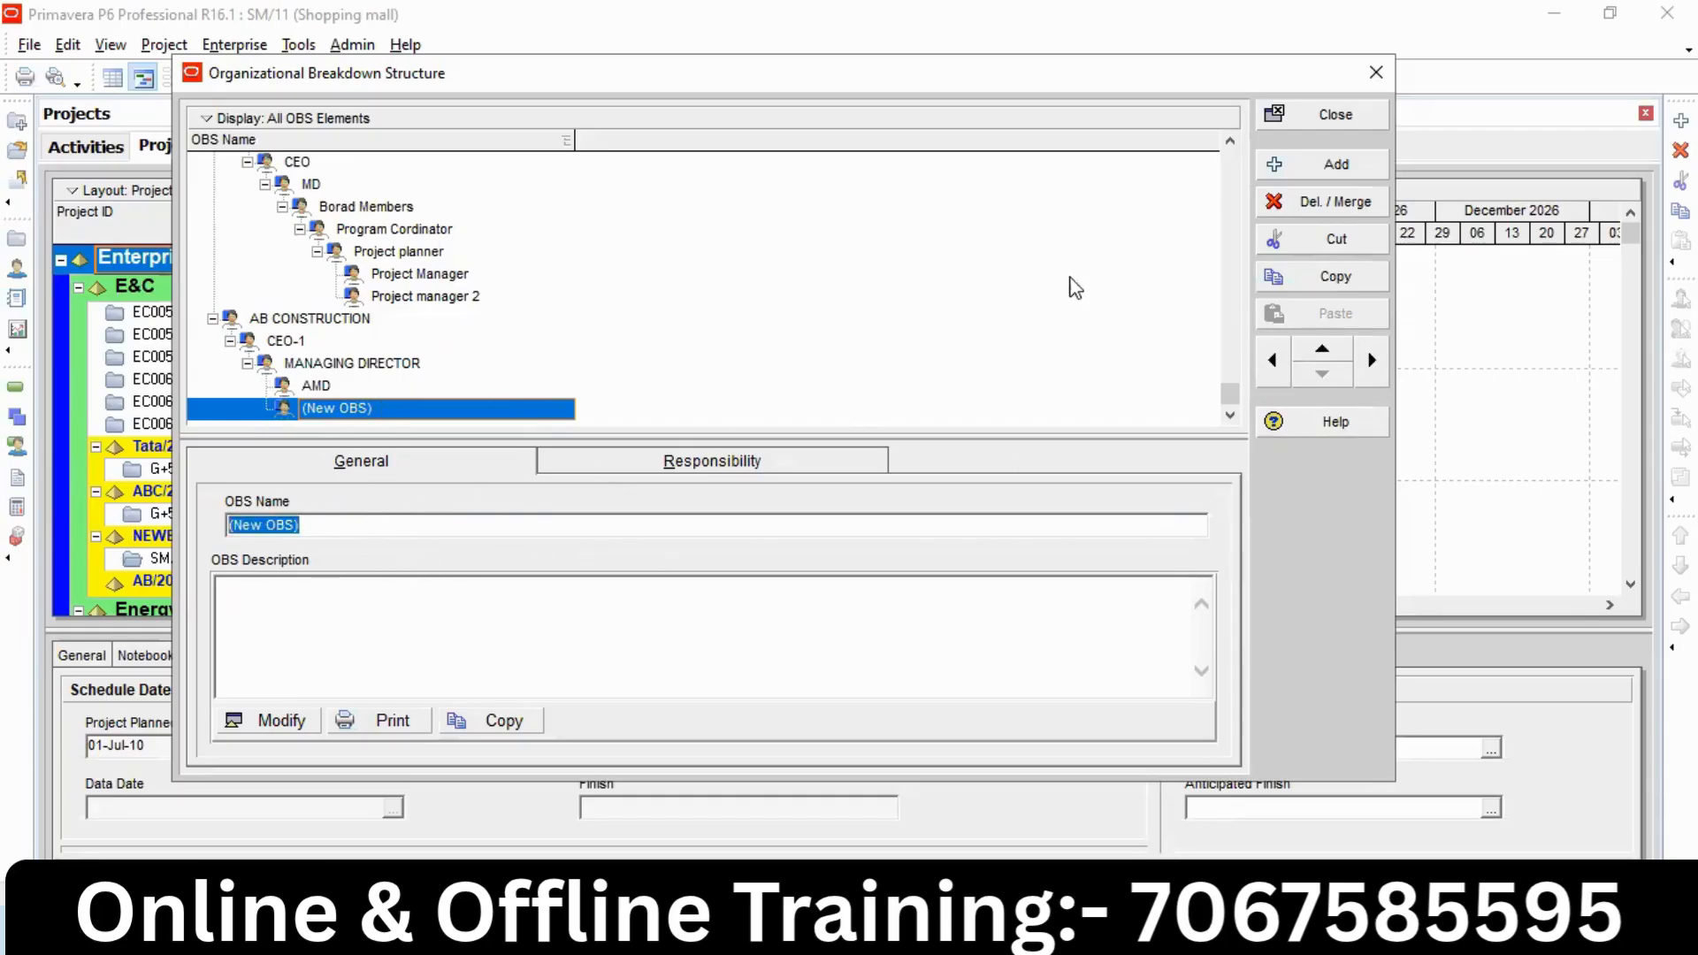
left_click(1324, 349)
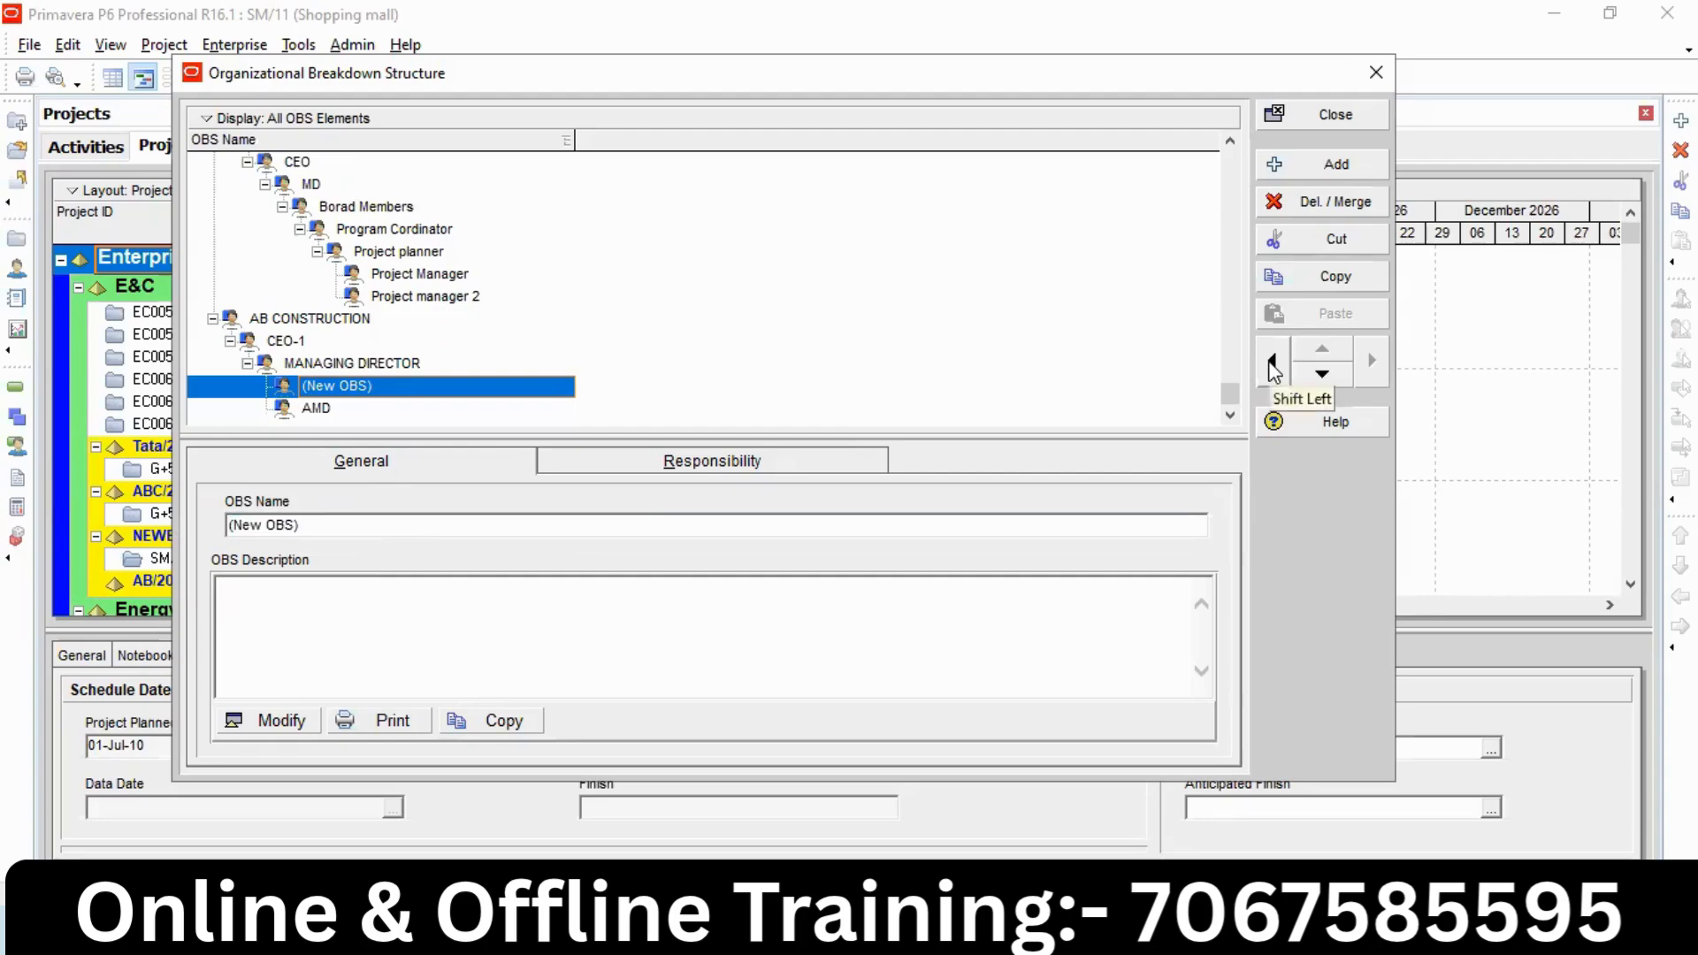
left_click(1322, 374)
left_click(1323, 351)
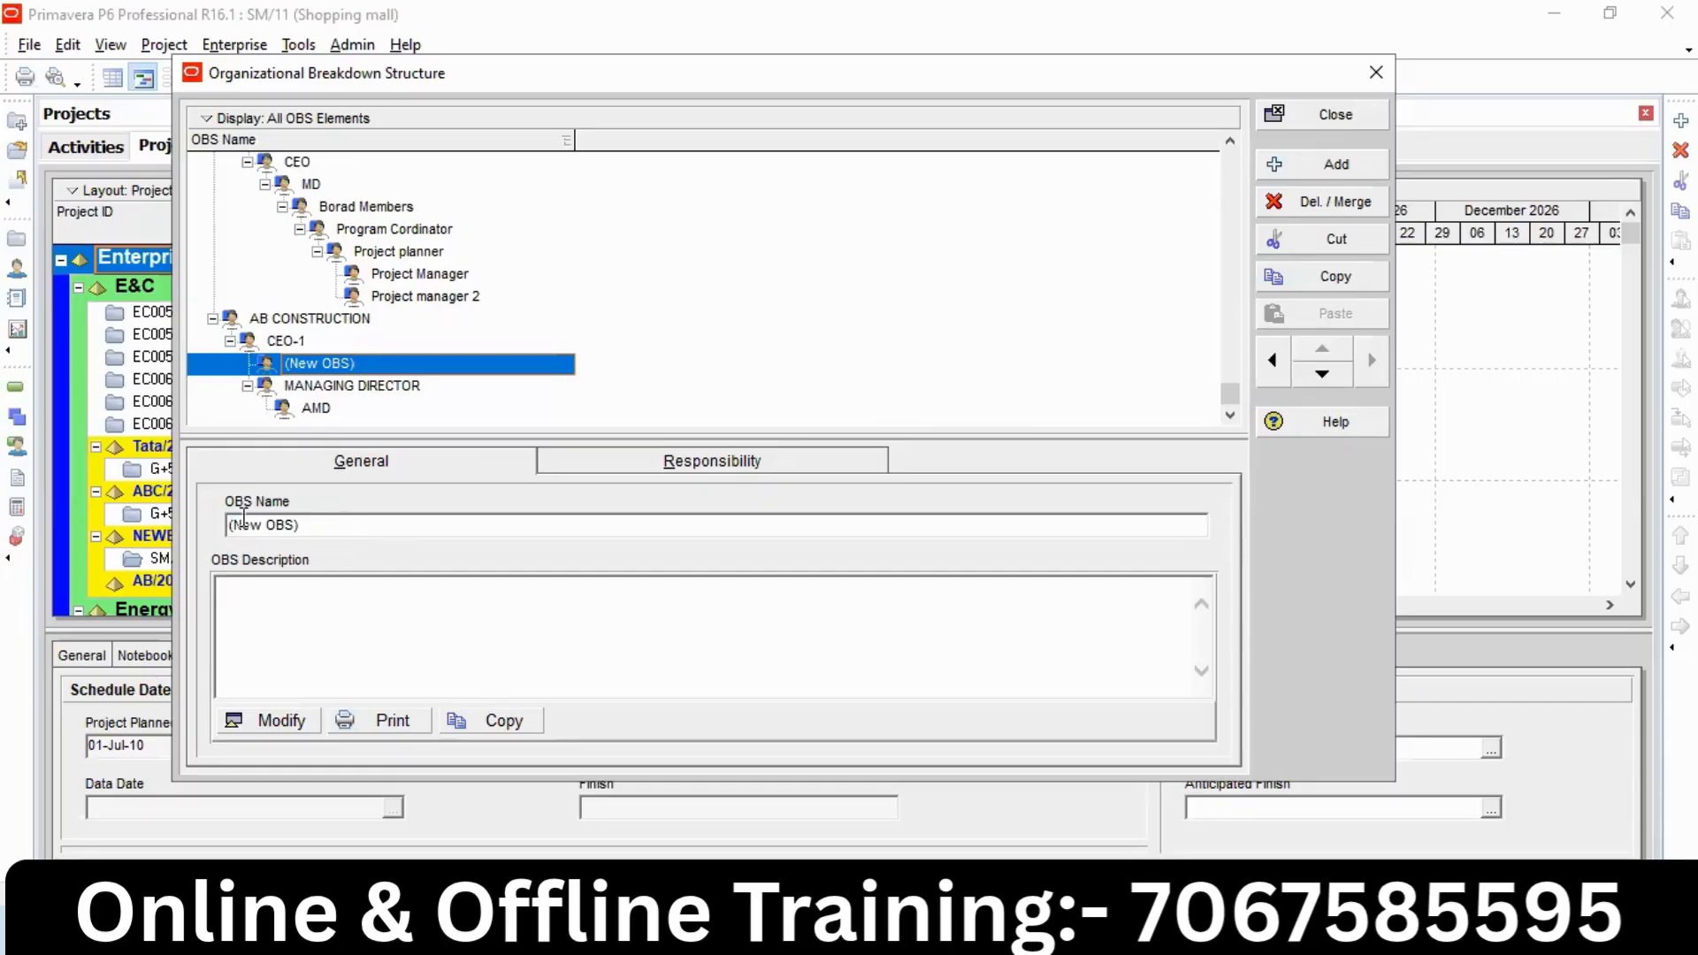
Name the new OBS element above MANAGING DIRECTOR as BORADS MEMBER.
left_click(341, 523)
type("M")
type("BORA")
type("DS MEMBER")
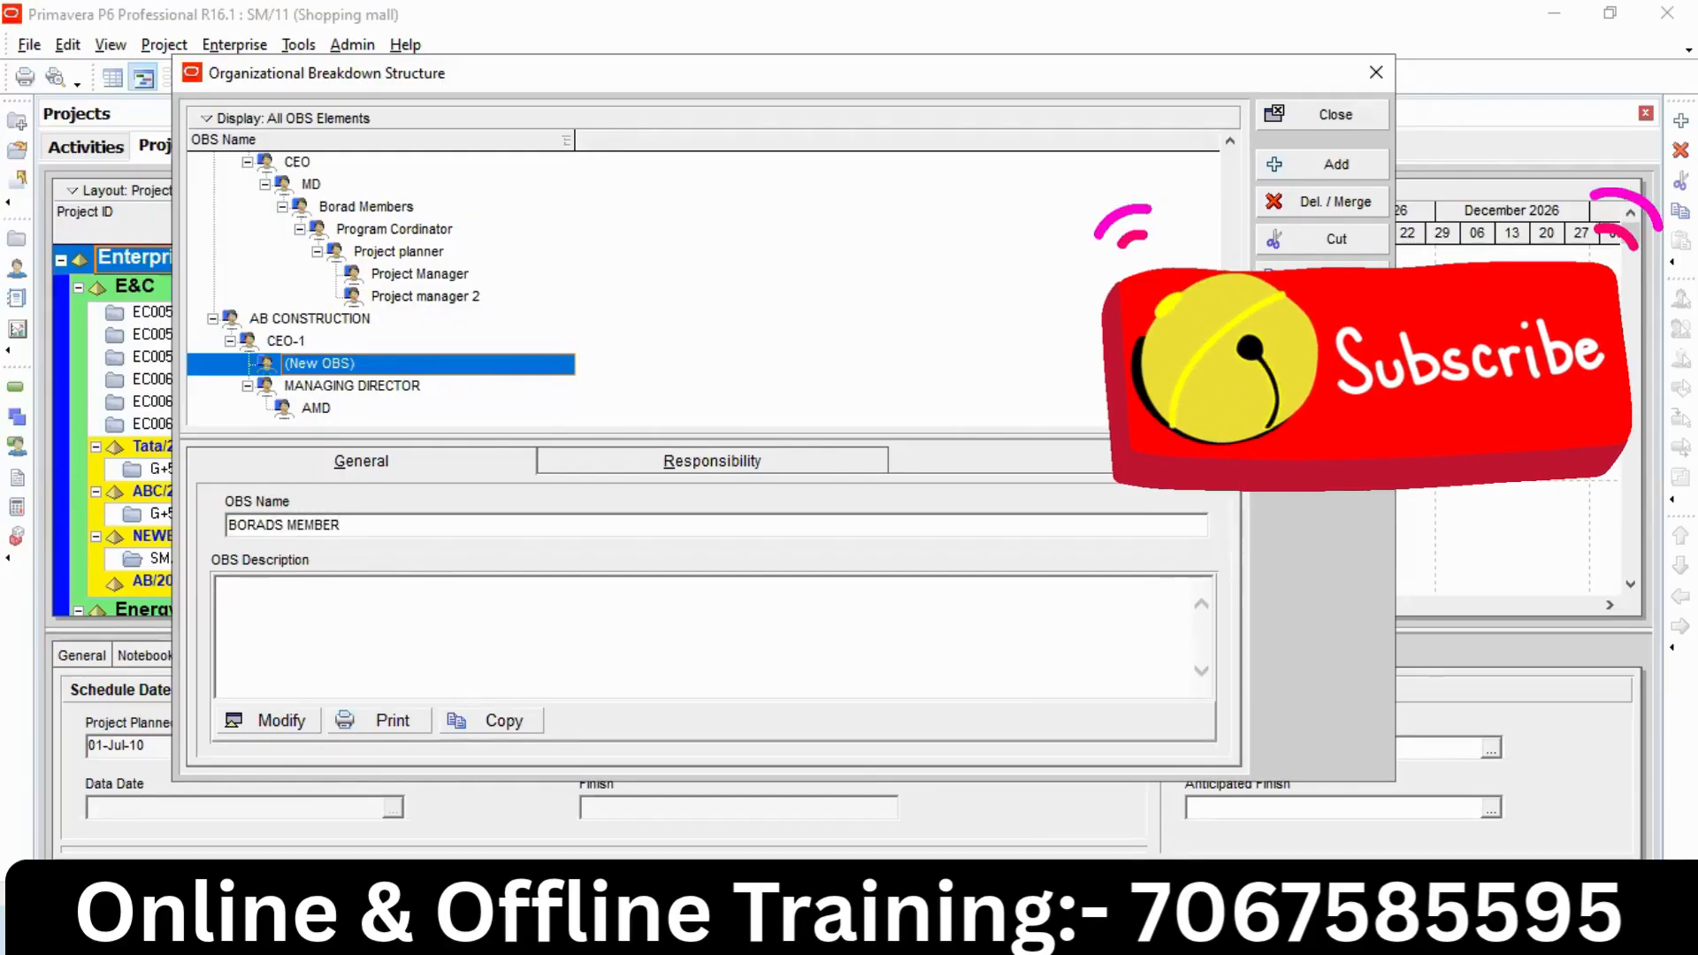
left_click(316, 413)
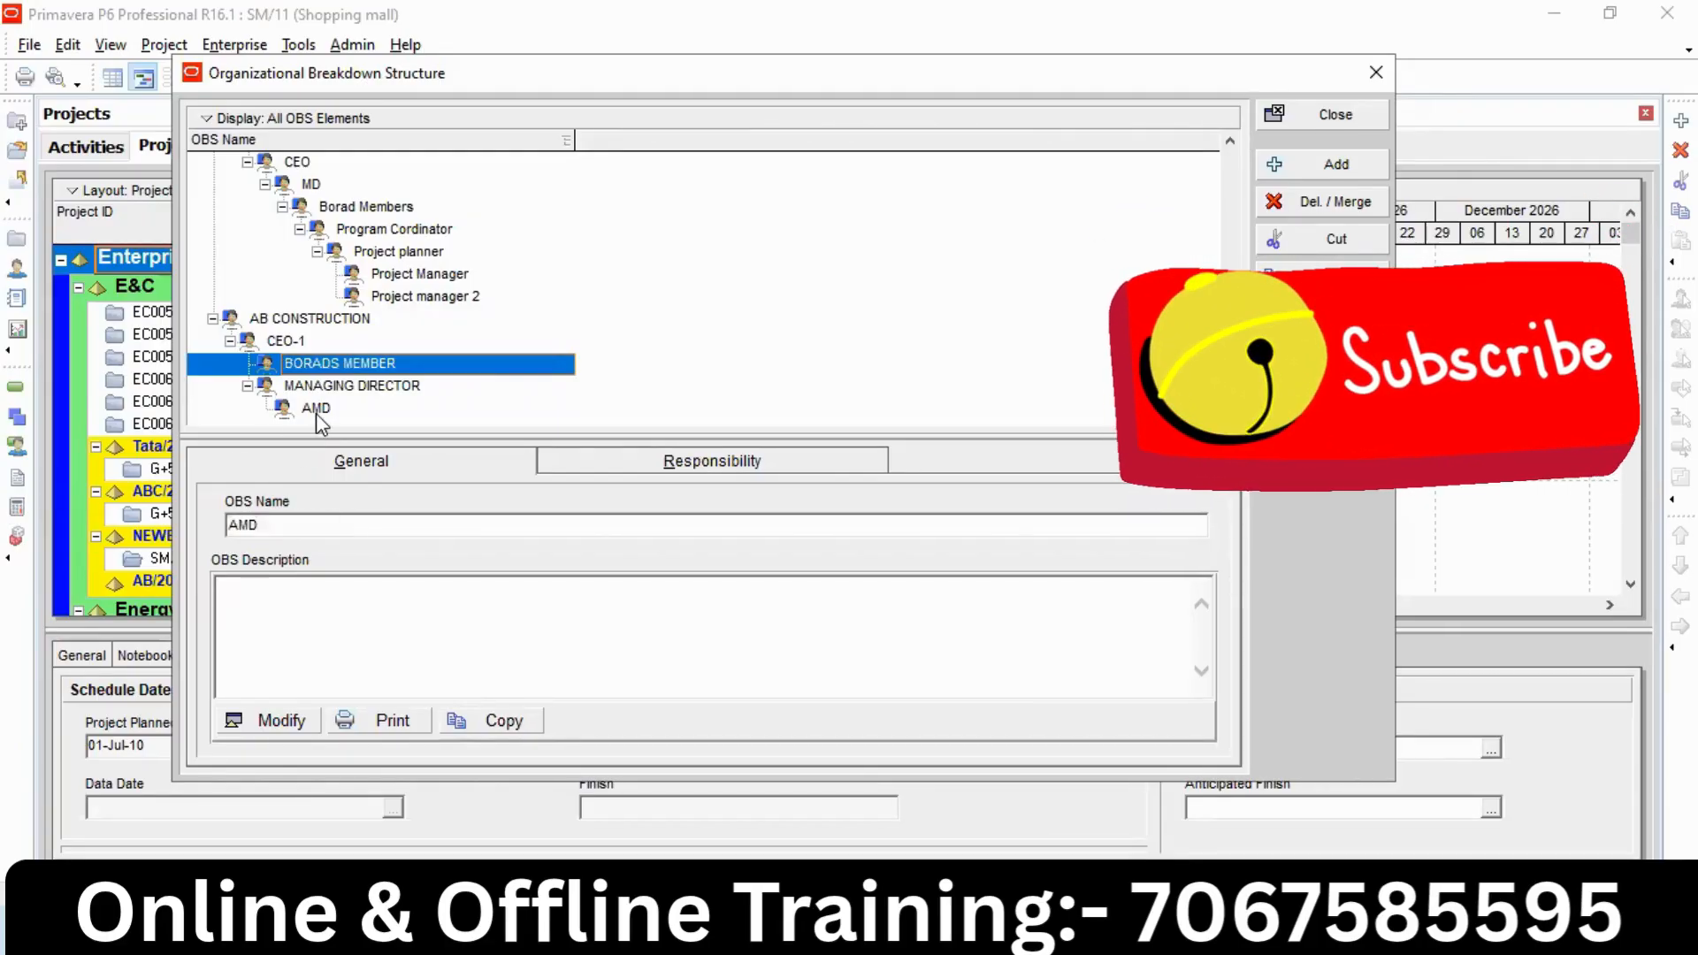
Add a child OBS element beneath AMD and name it PLANNER.
left_click(1308, 168)
left_click(1355, 379)
left_click_drag(505, 530, 30, 496)
type("PLANNER")
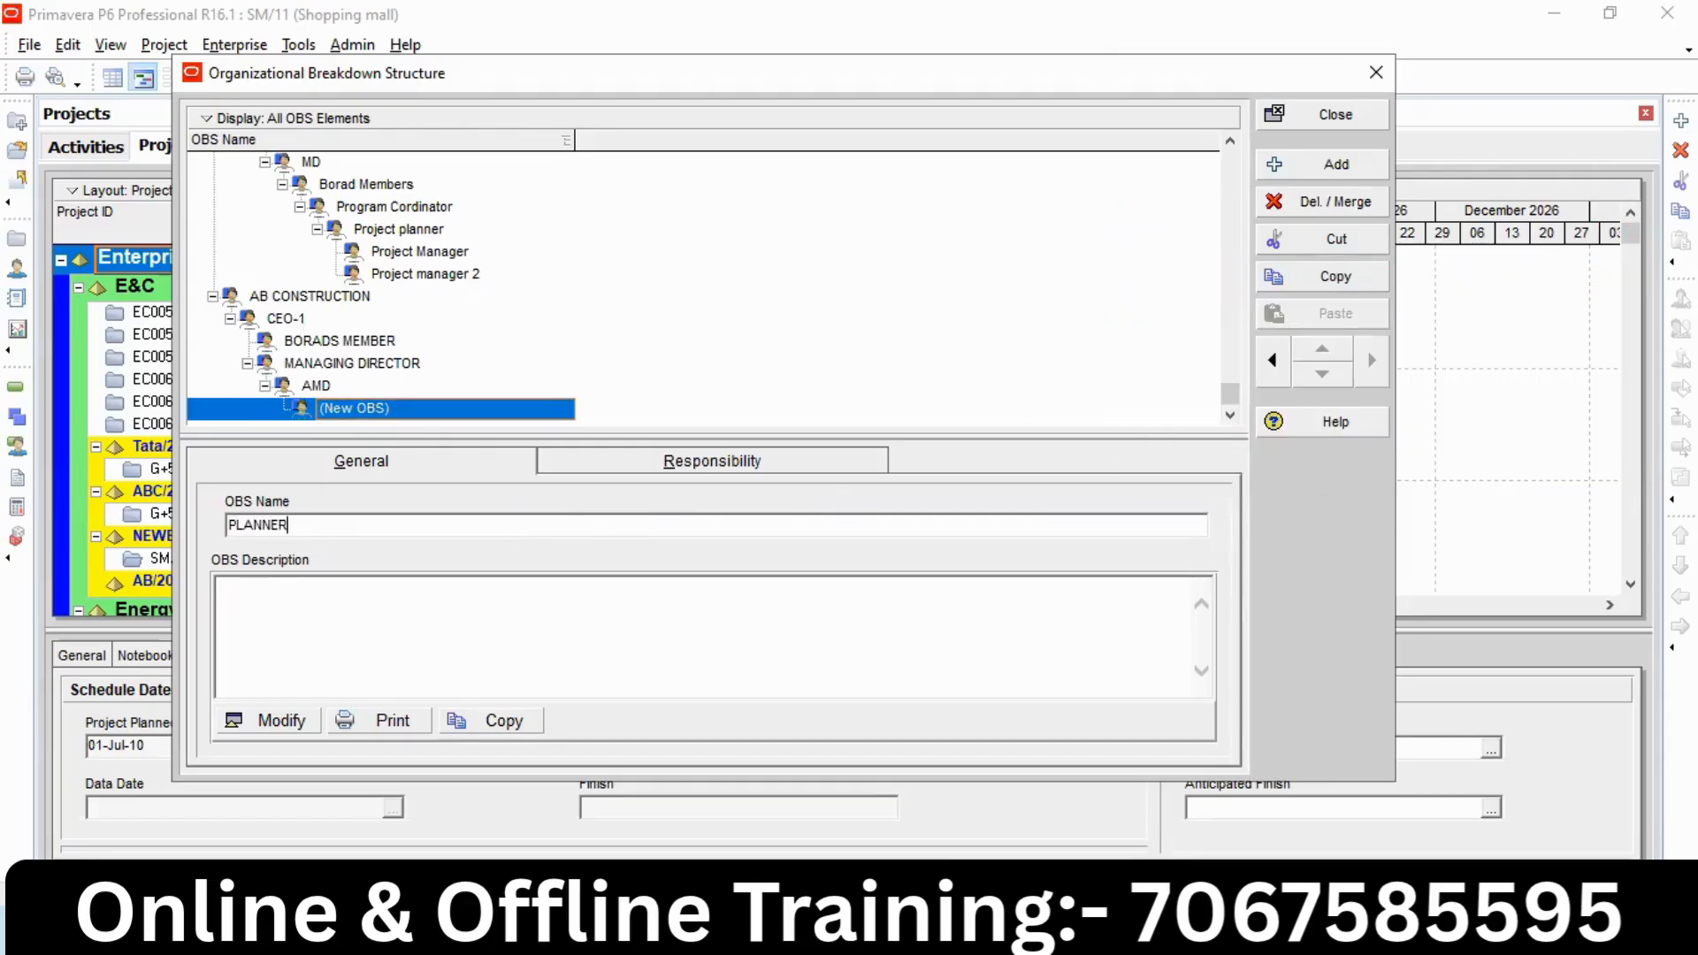
left_click(339, 391)
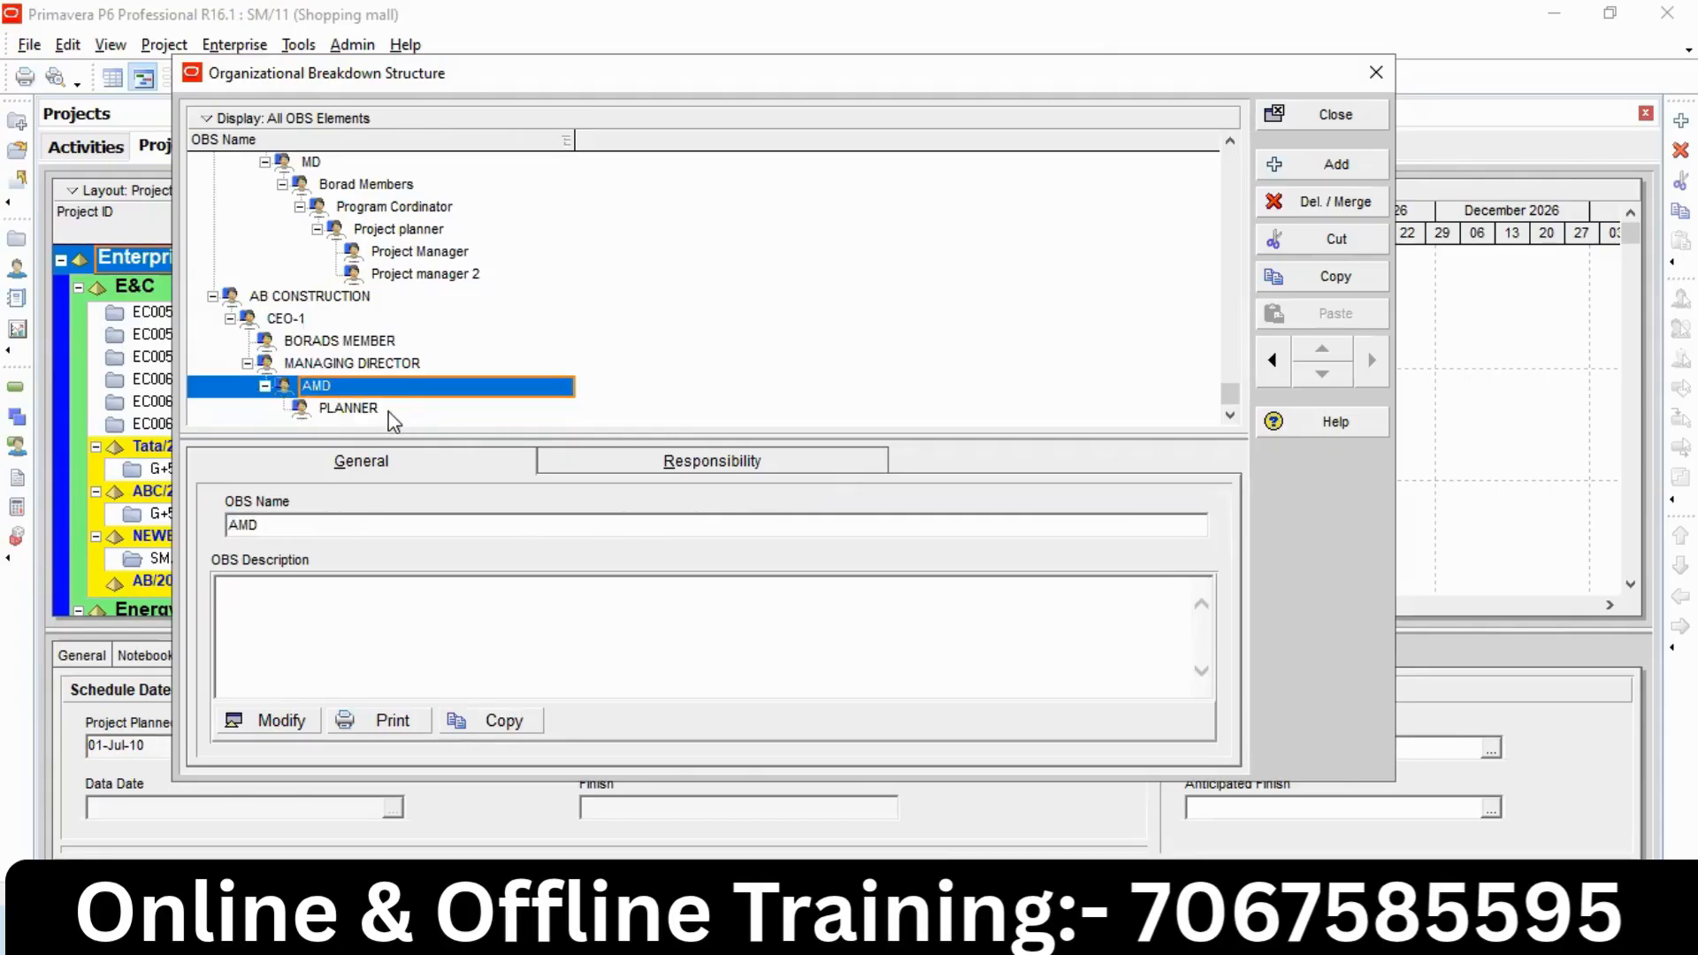
Add a child OBS element beneath PLANNER and name it PM1.
left_click(363, 410)
left_click(1373, 164)
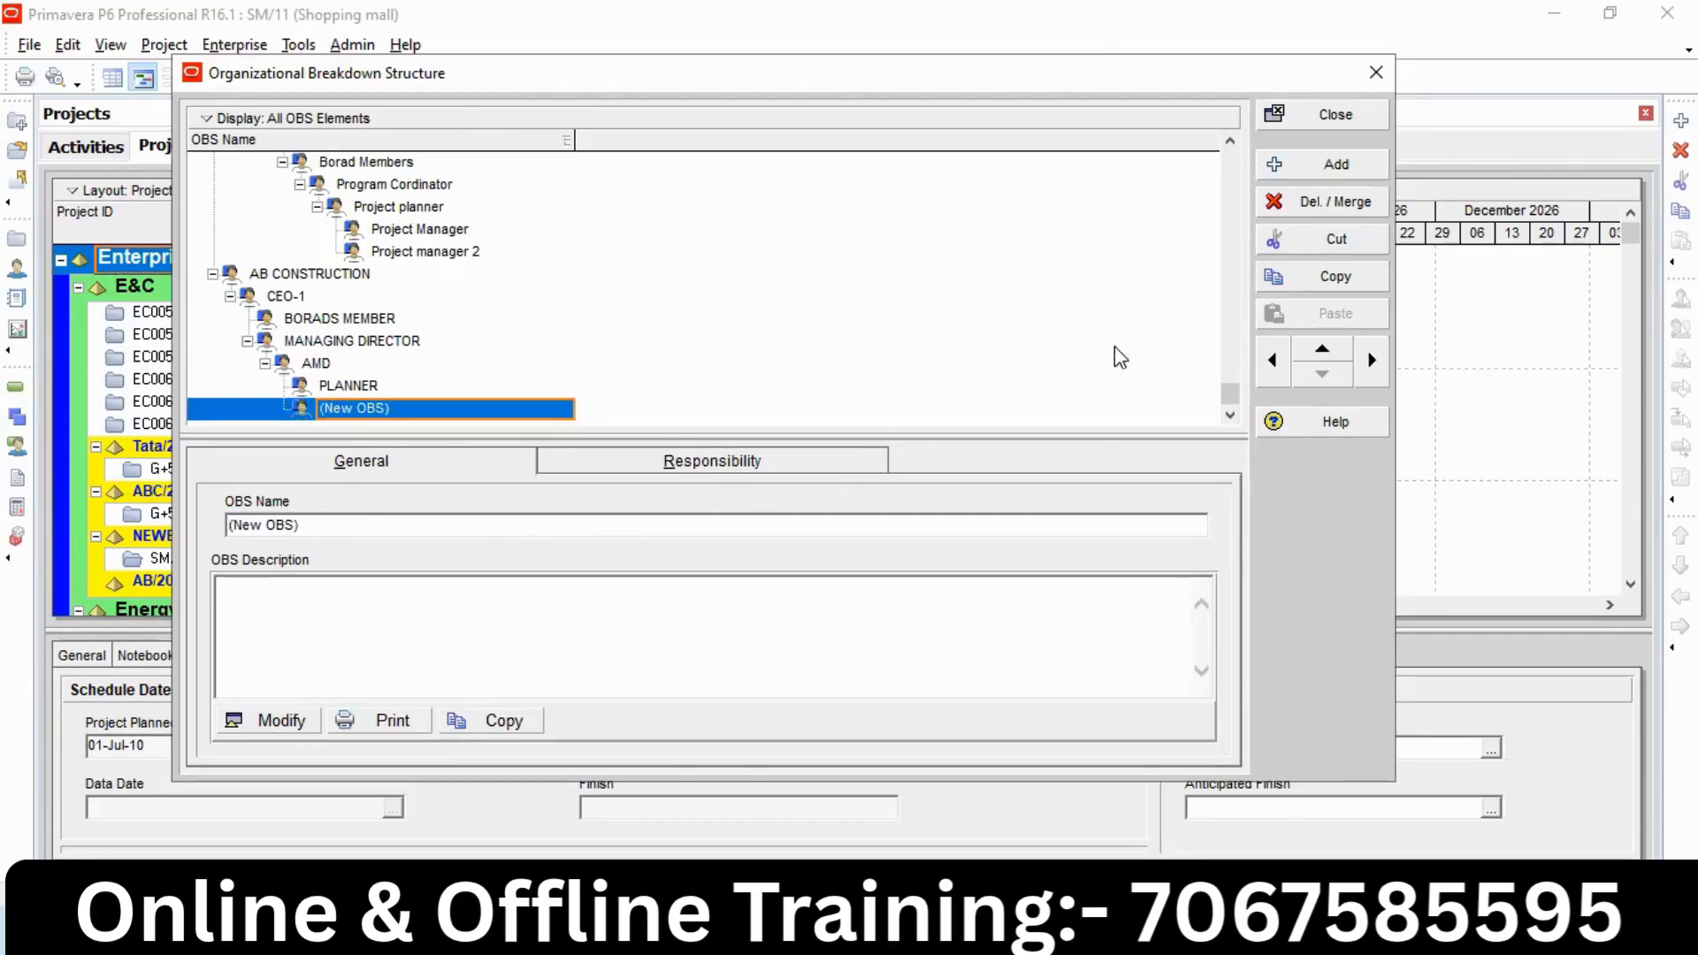
left_click(1372, 360)
left_click(261, 524)
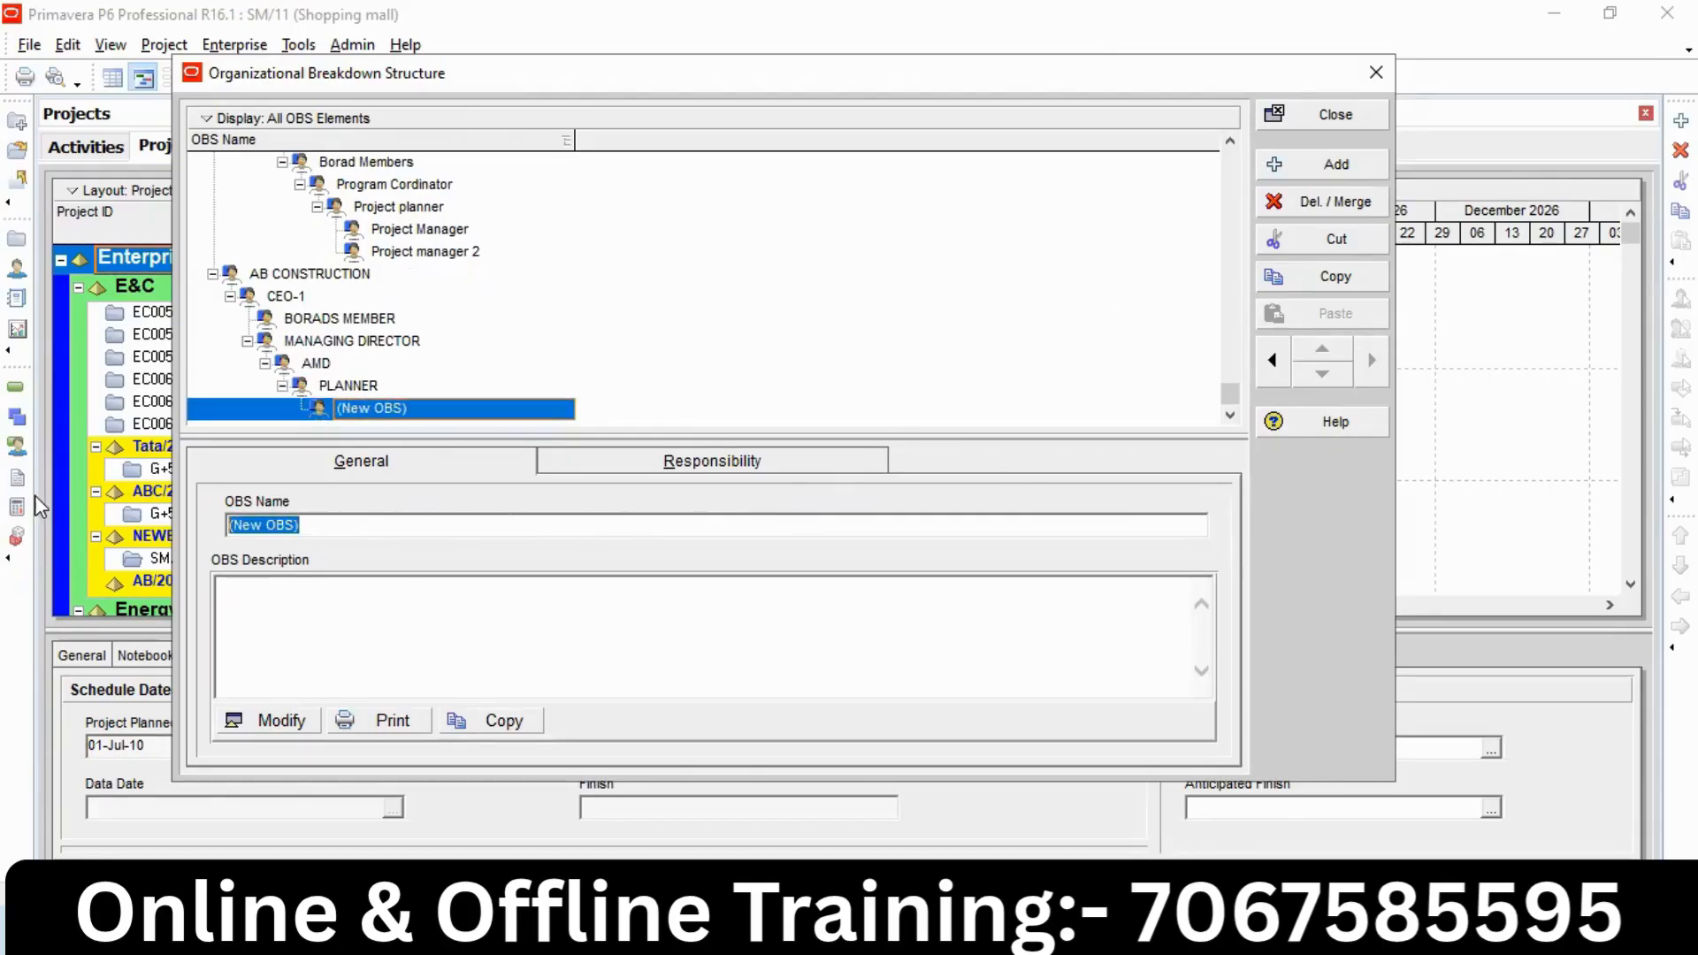
type("PM1")
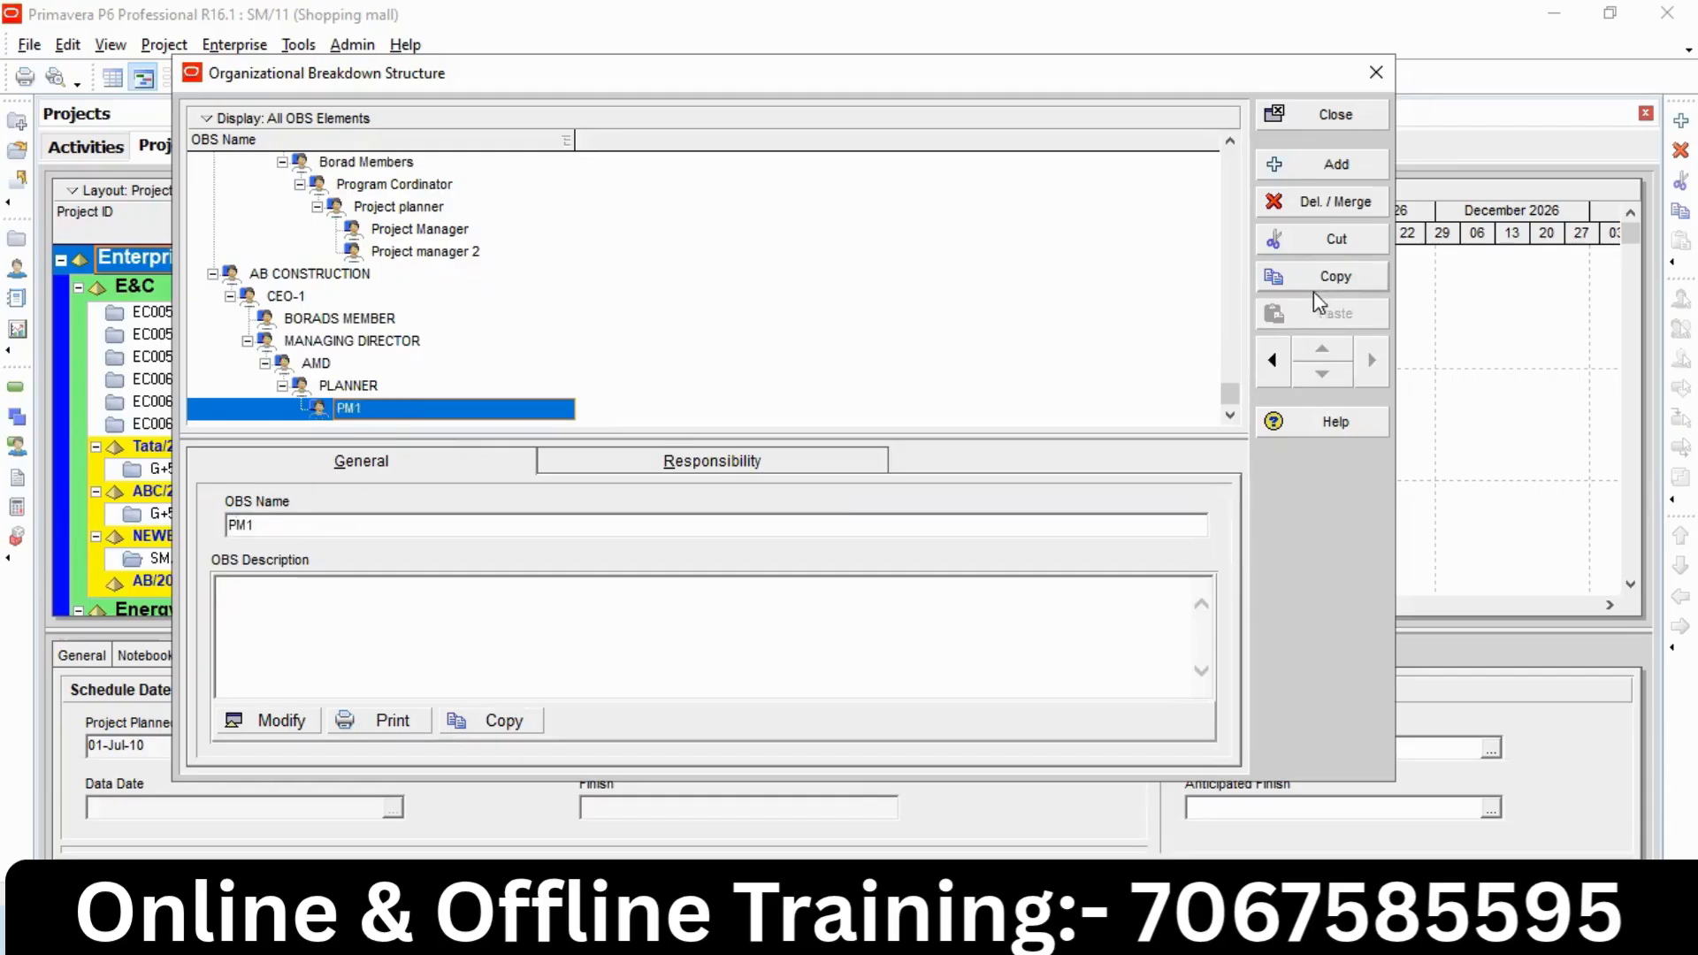
Add a second OBS element beneath PLANNER, at the same level as PM1, and name it PM2.
left_click(1334, 164)
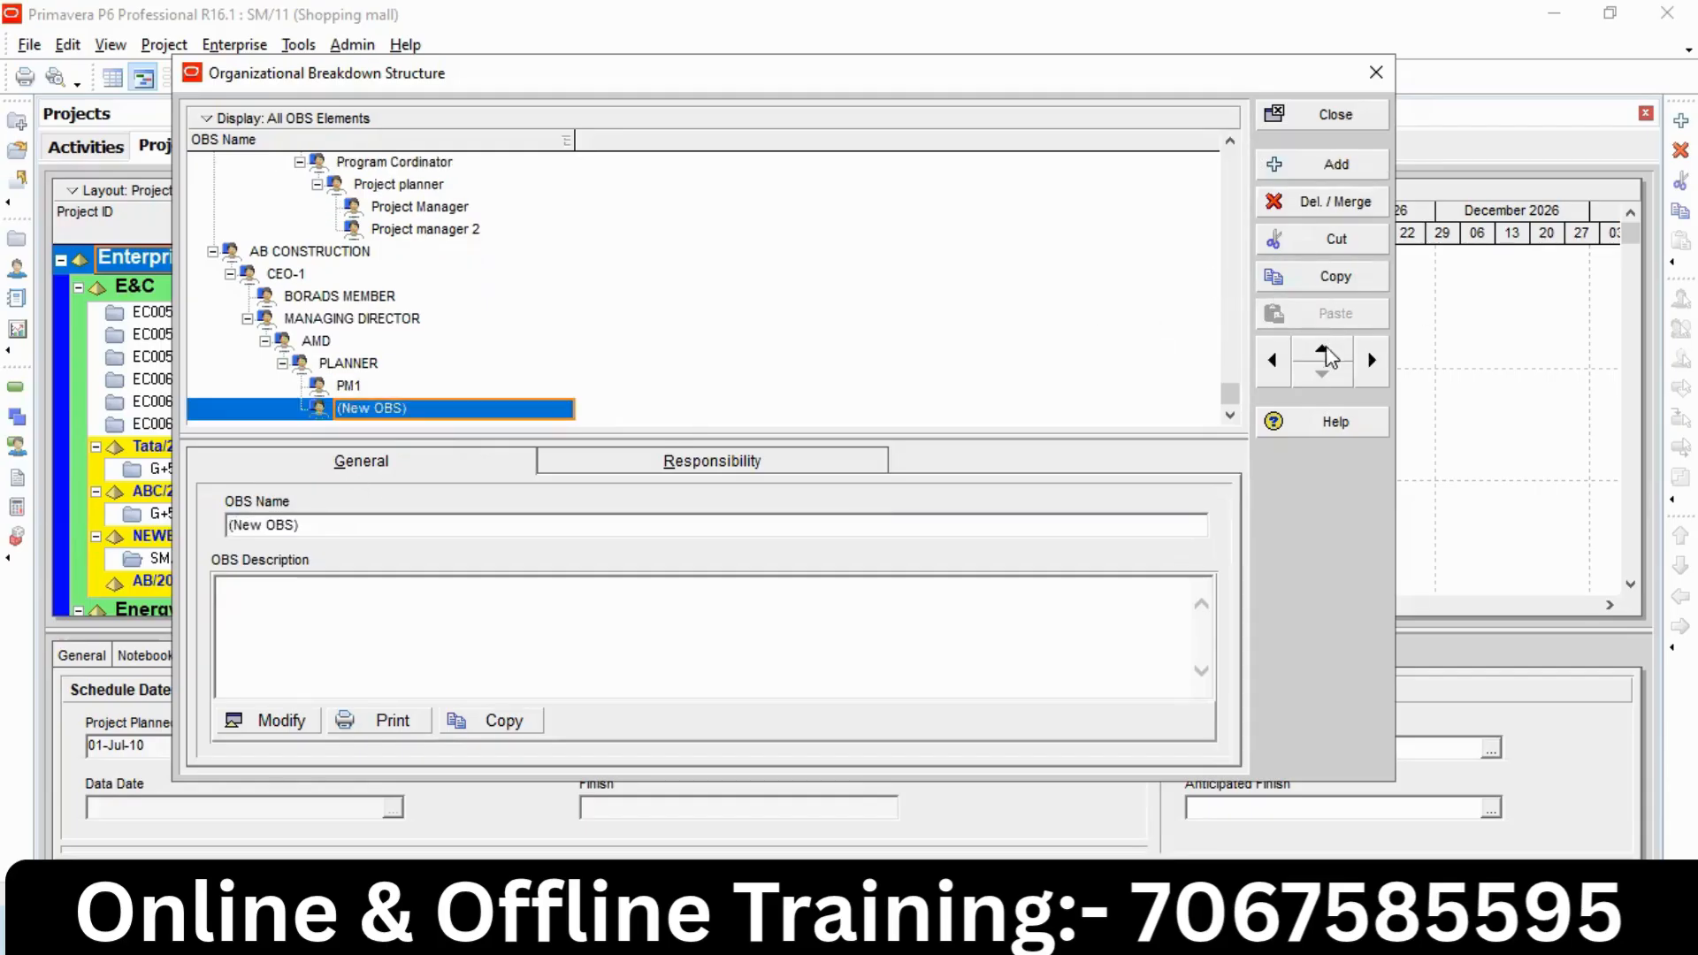
left_click_drag(366, 527, 43, 511)
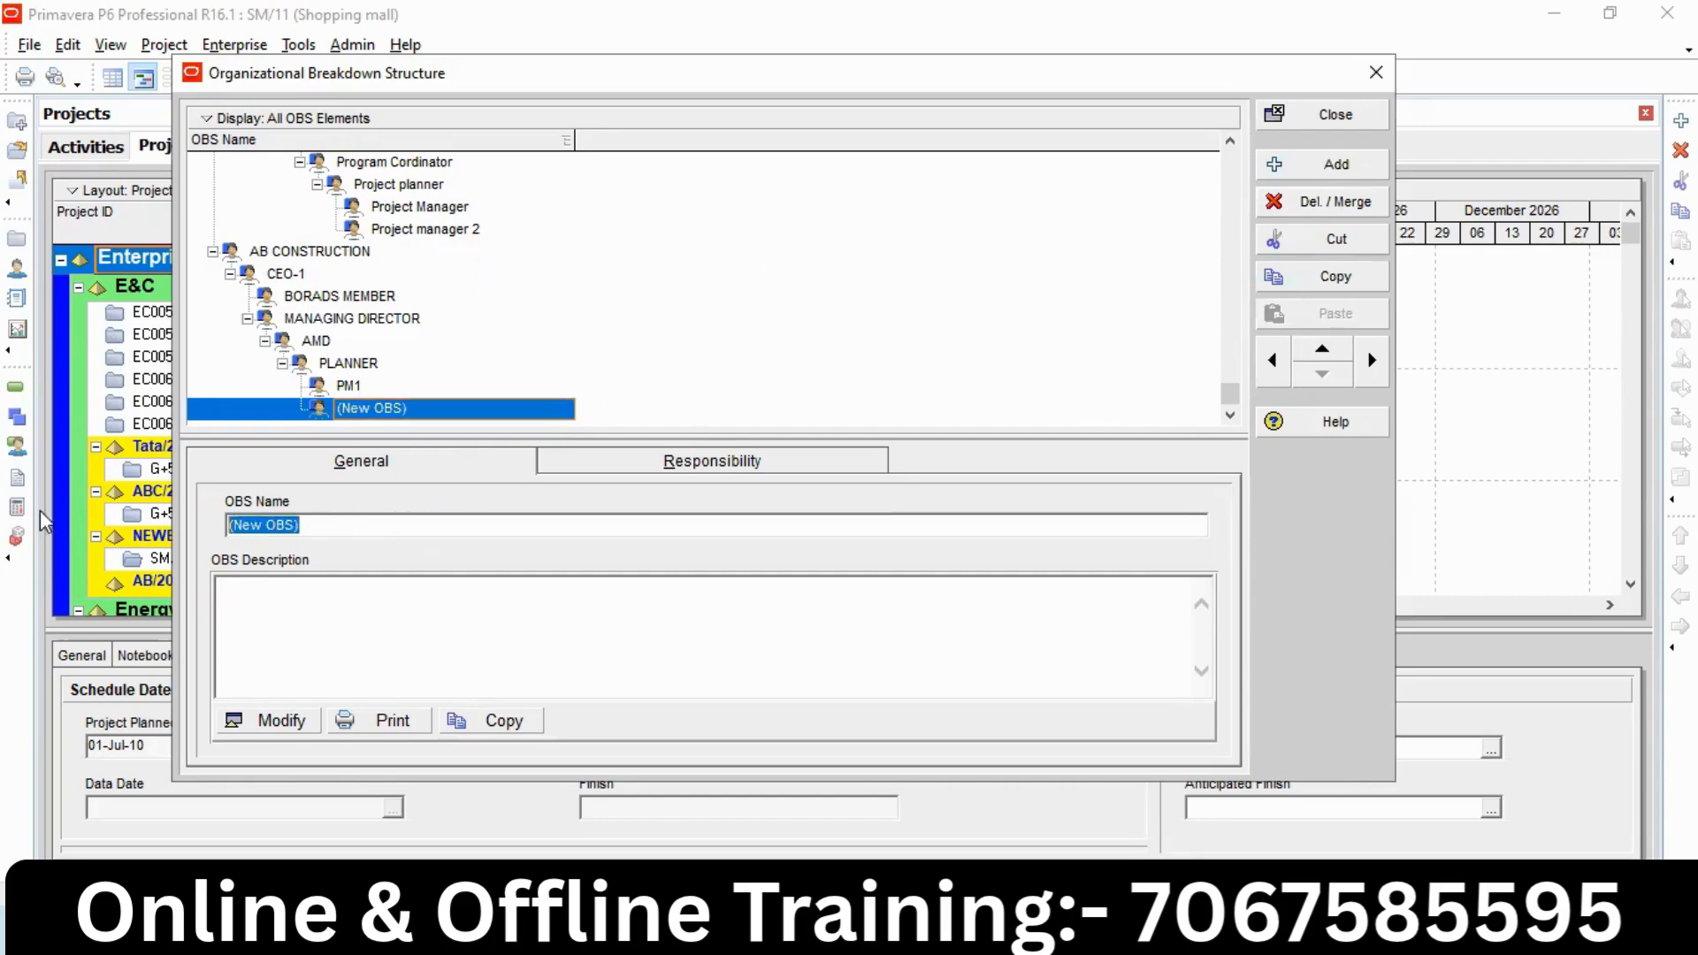
type("PM2")
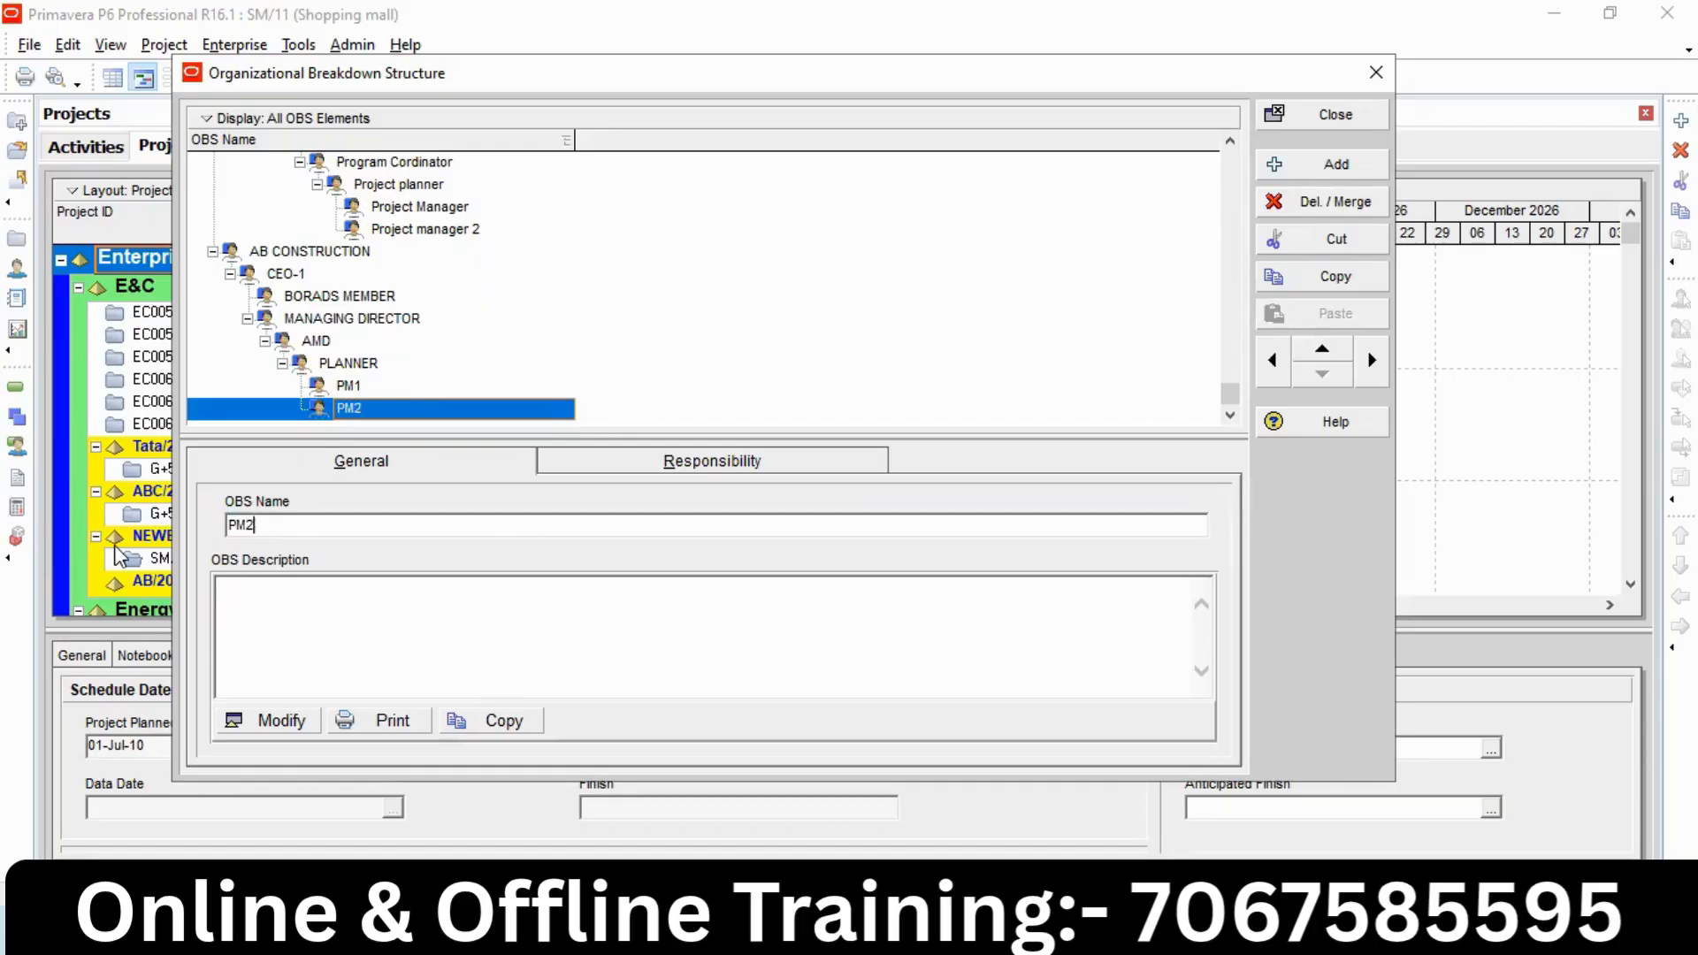
left_click(352, 368)
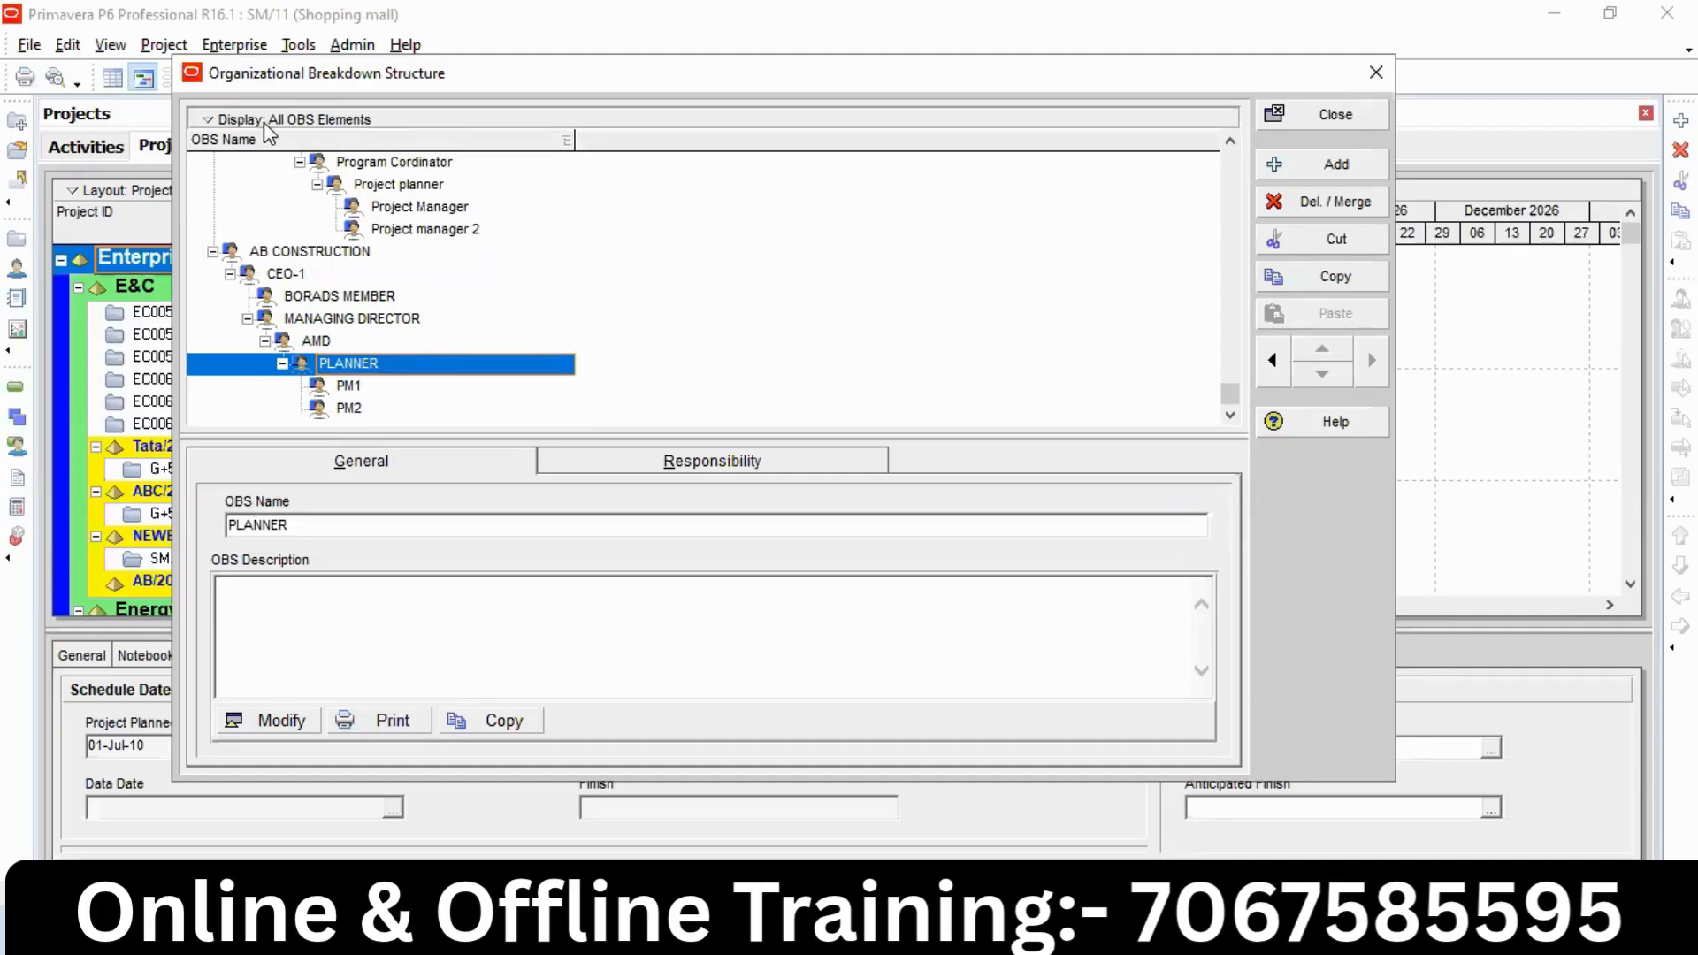
Show the OBS as a chart and enlarge the chart area to view the AB CONSTRUCTION hierarchy down to PM2.
left_click(265, 121)
left_click(460, 277)
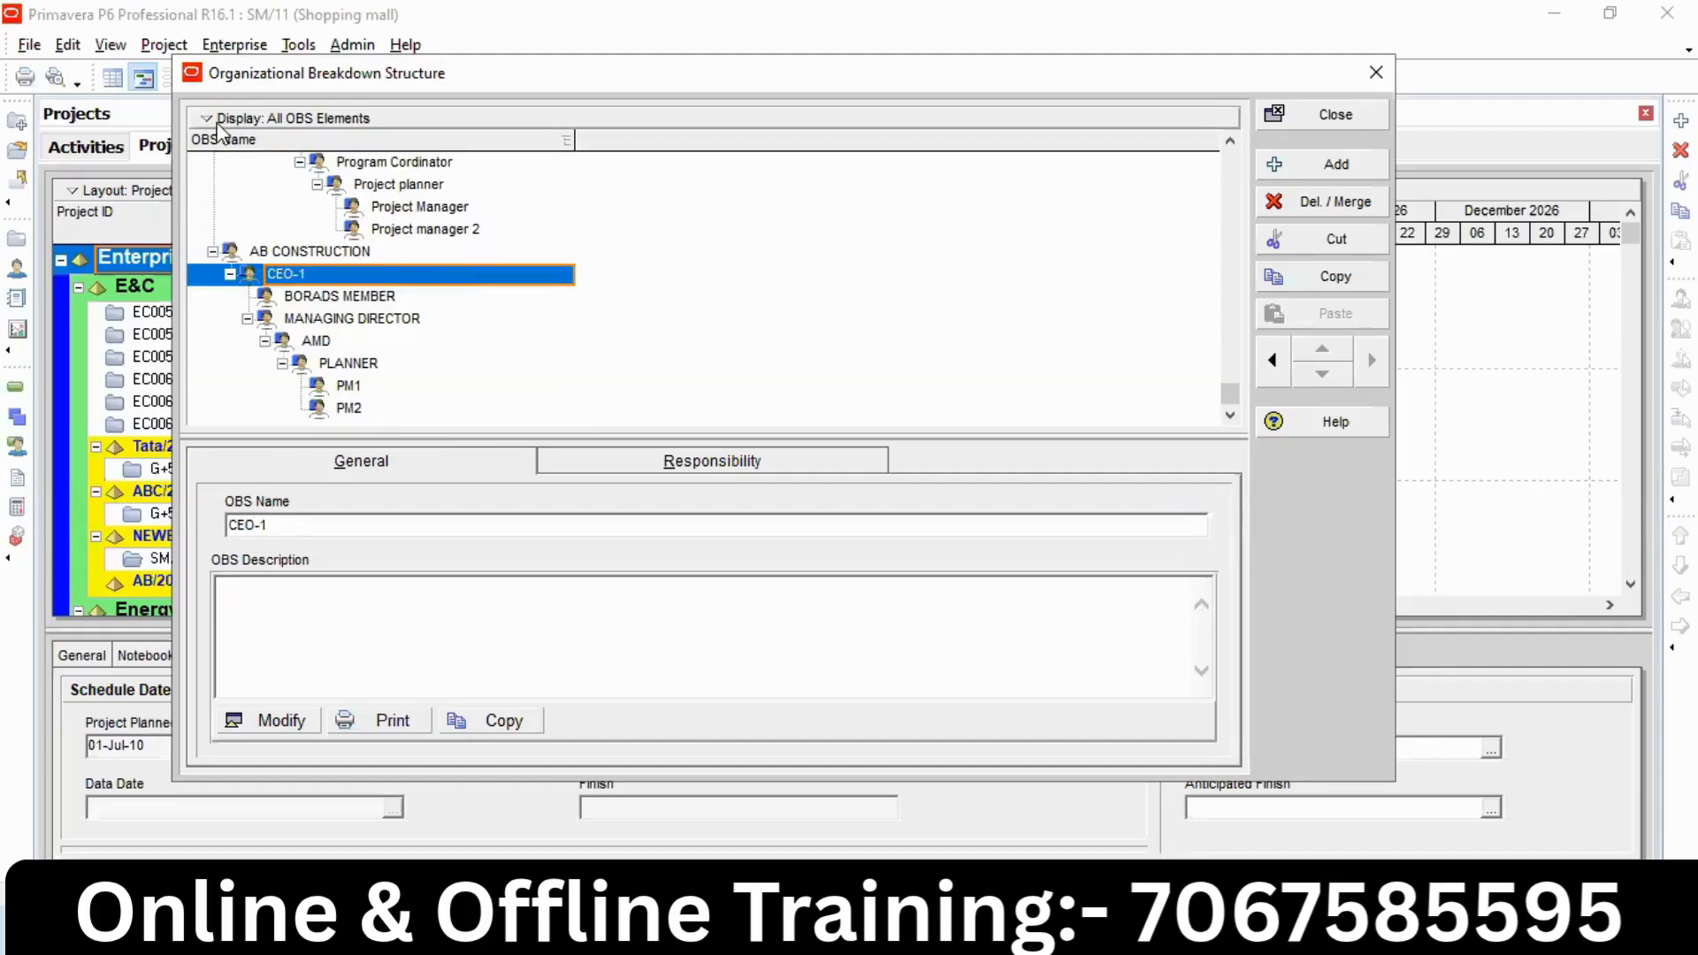
left_click(266, 123)
left_click(265, 124)
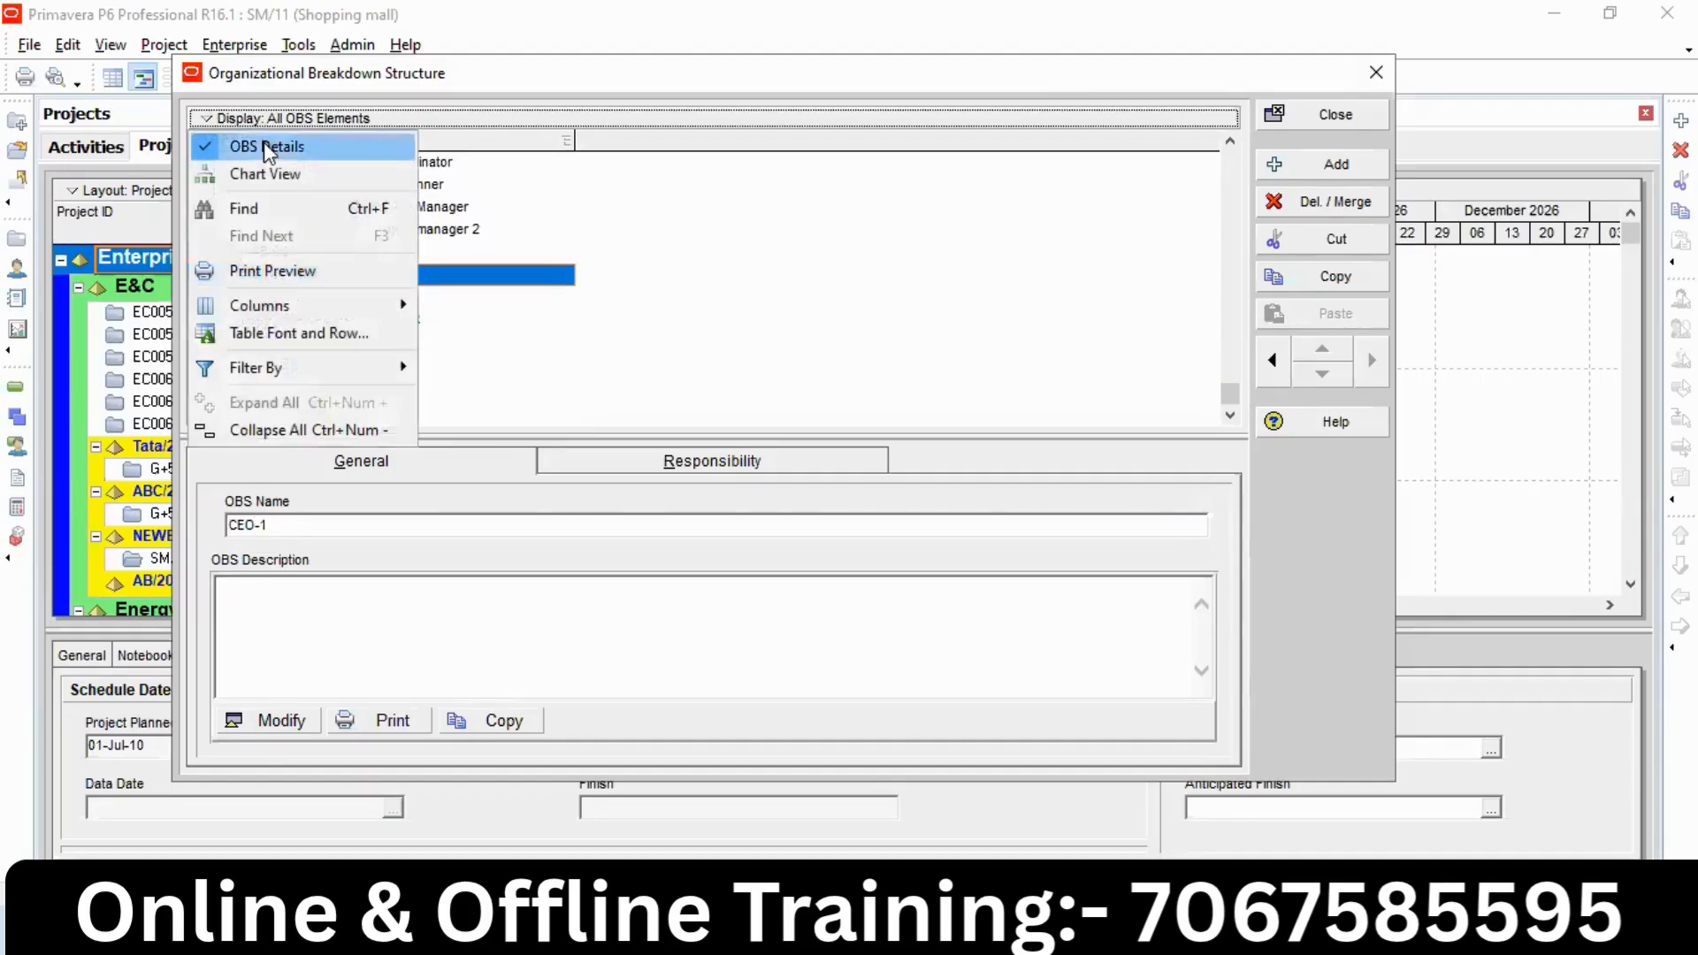
left_click(268, 176)
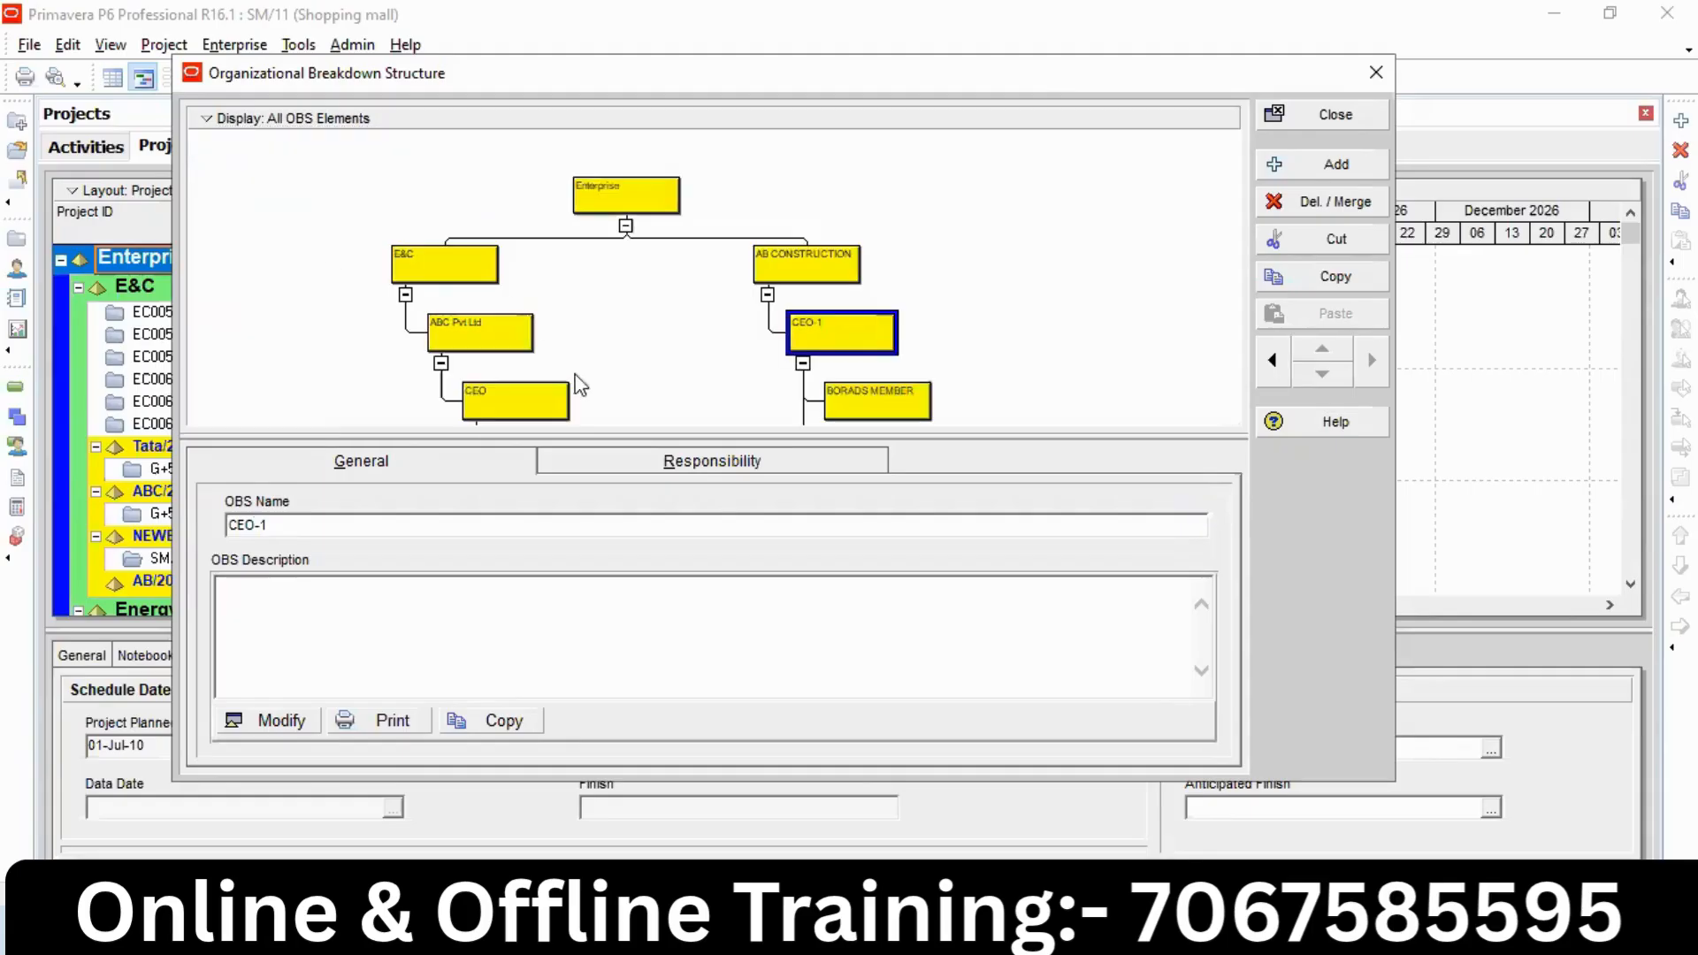
left_click_drag(644, 435, 690, 644)
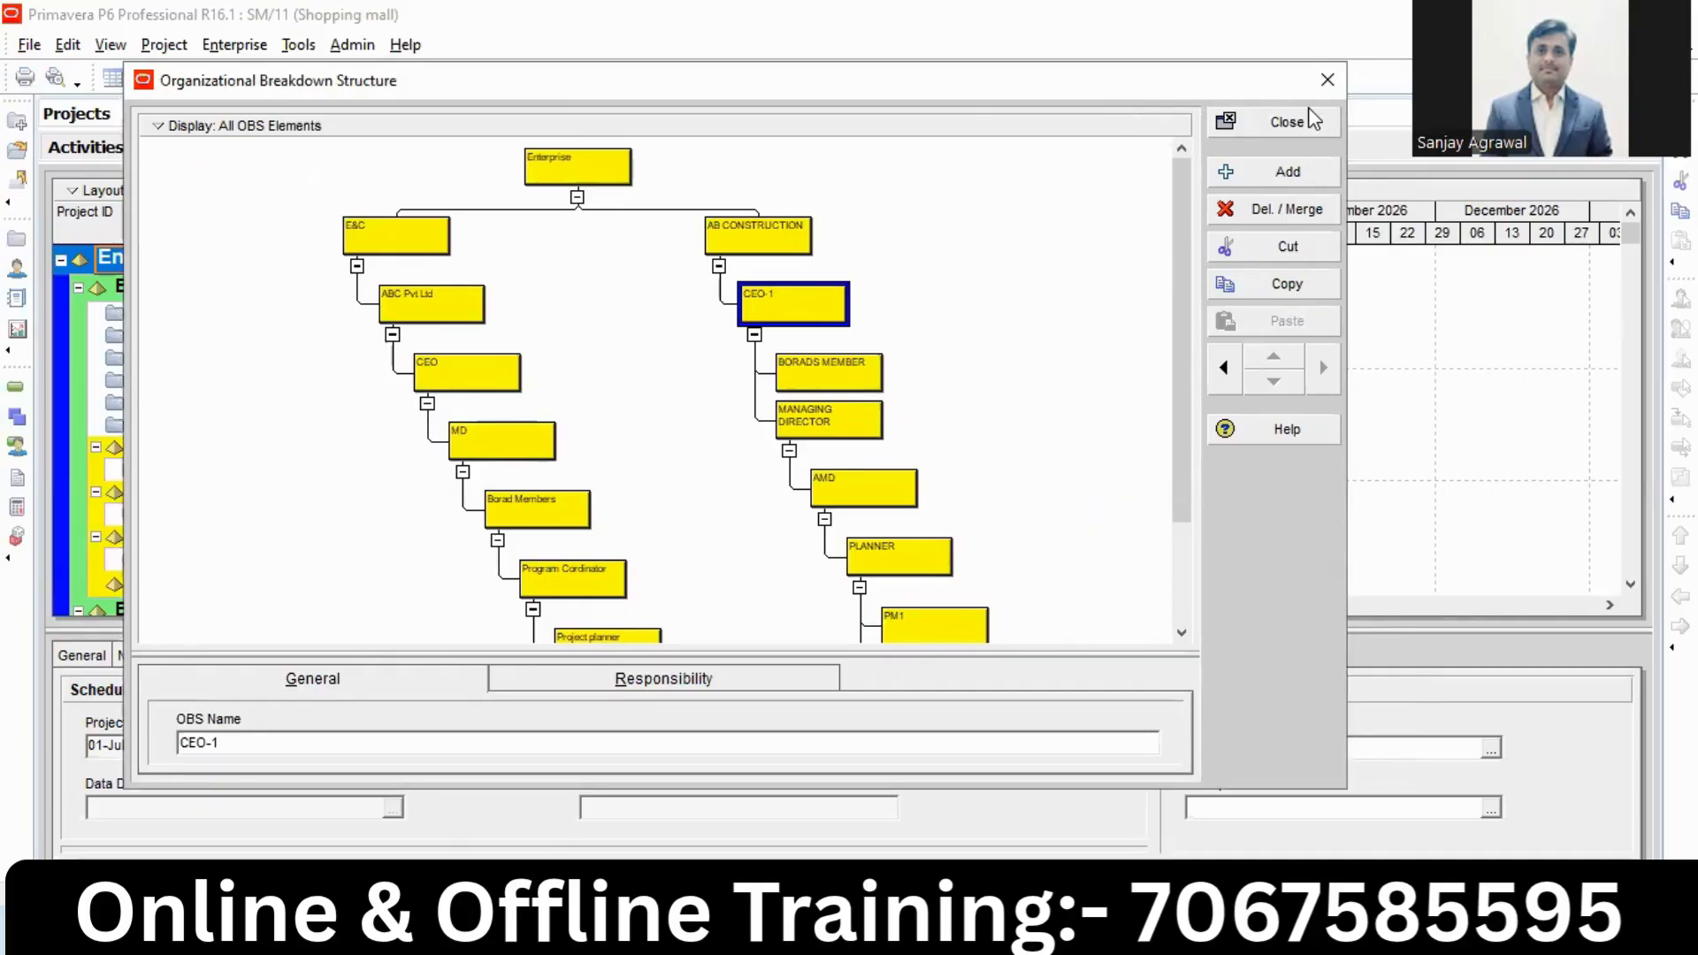
left_click_drag(1245, 77, 1270, 16)
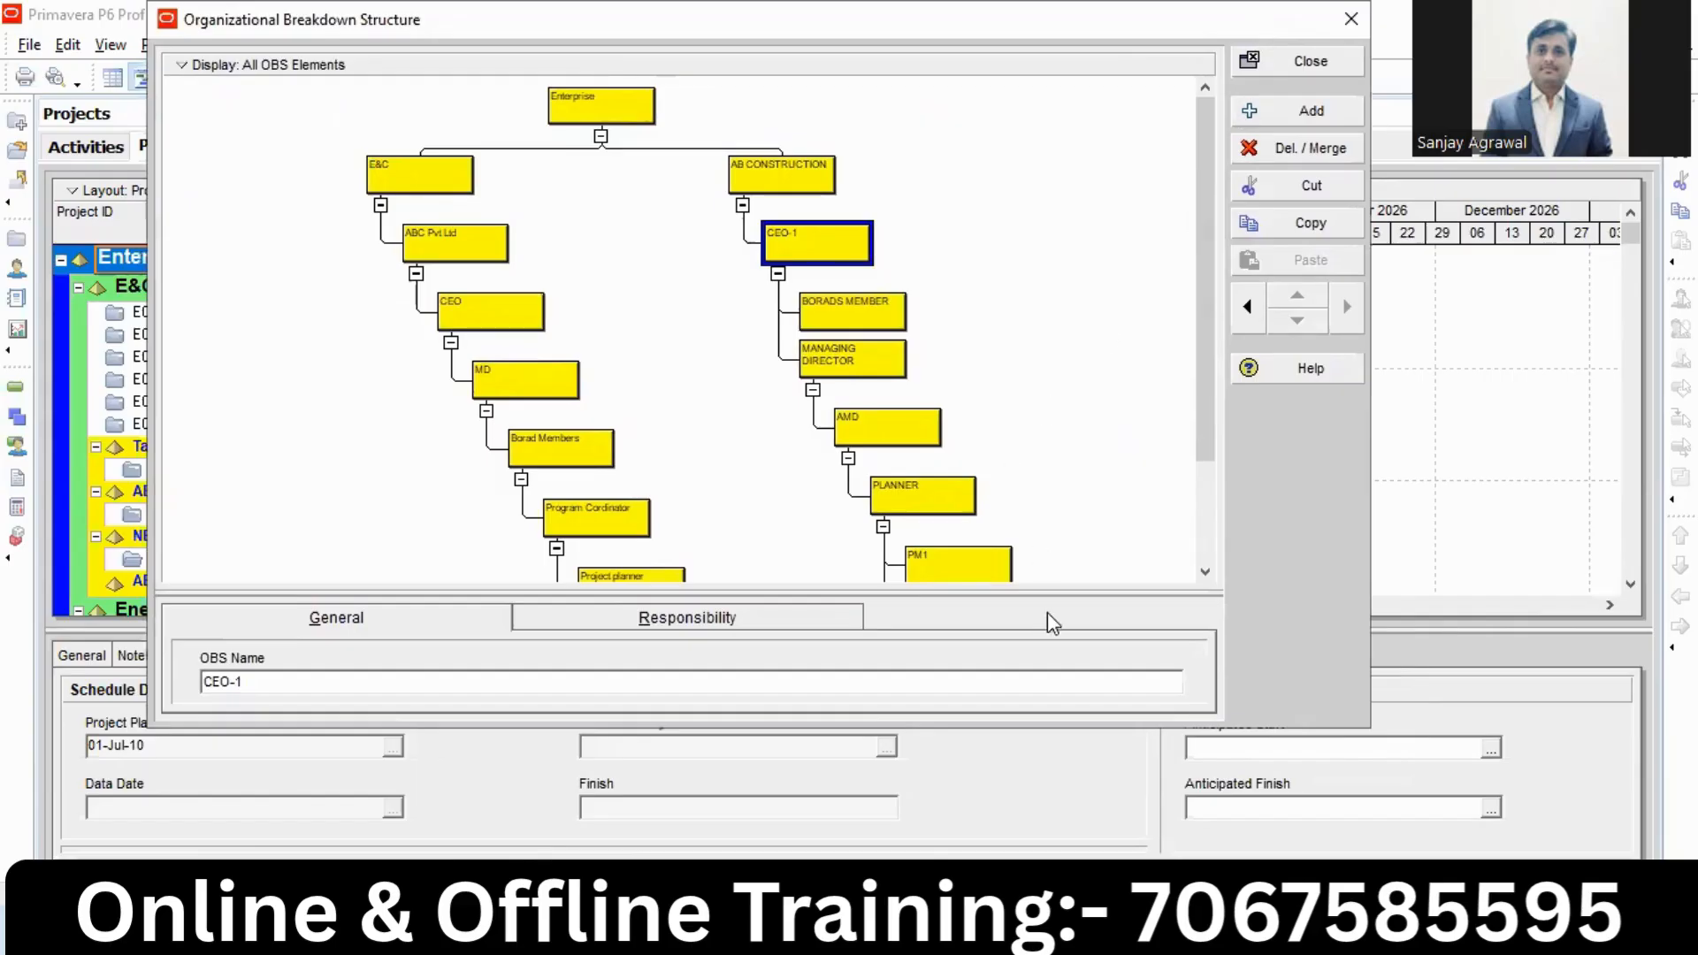
left_click_drag(1035, 595, 1031, 708)
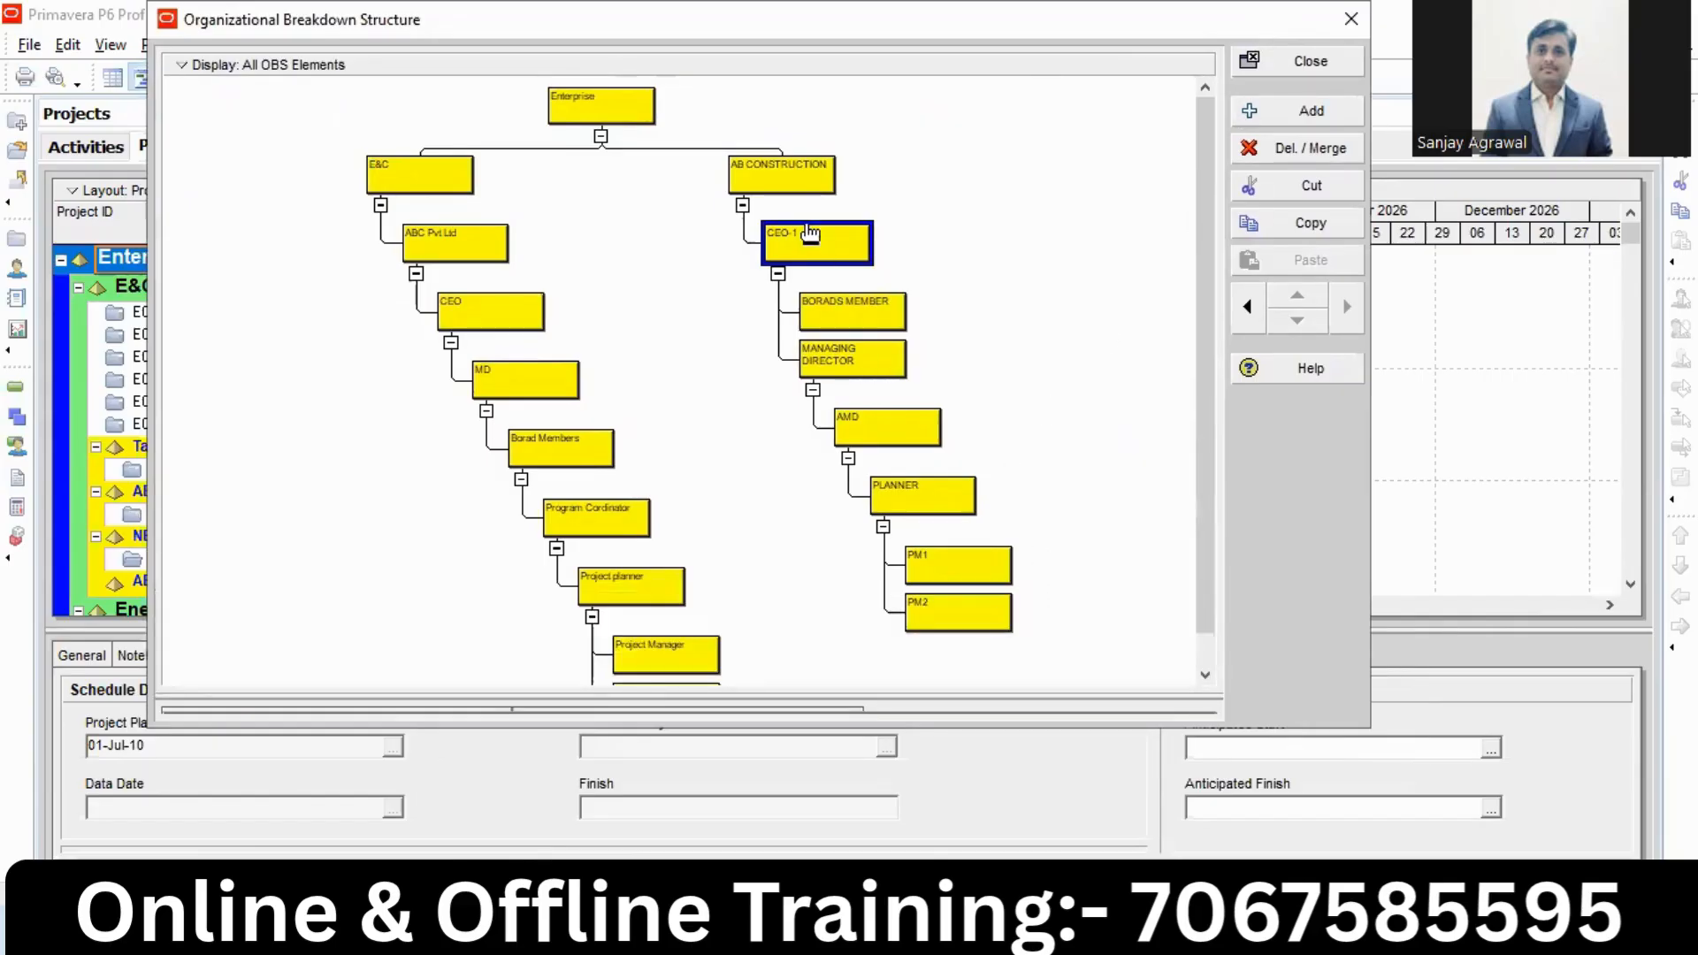
Preview the printout of the OBS chart and close the preview.
left_click(276, 67)
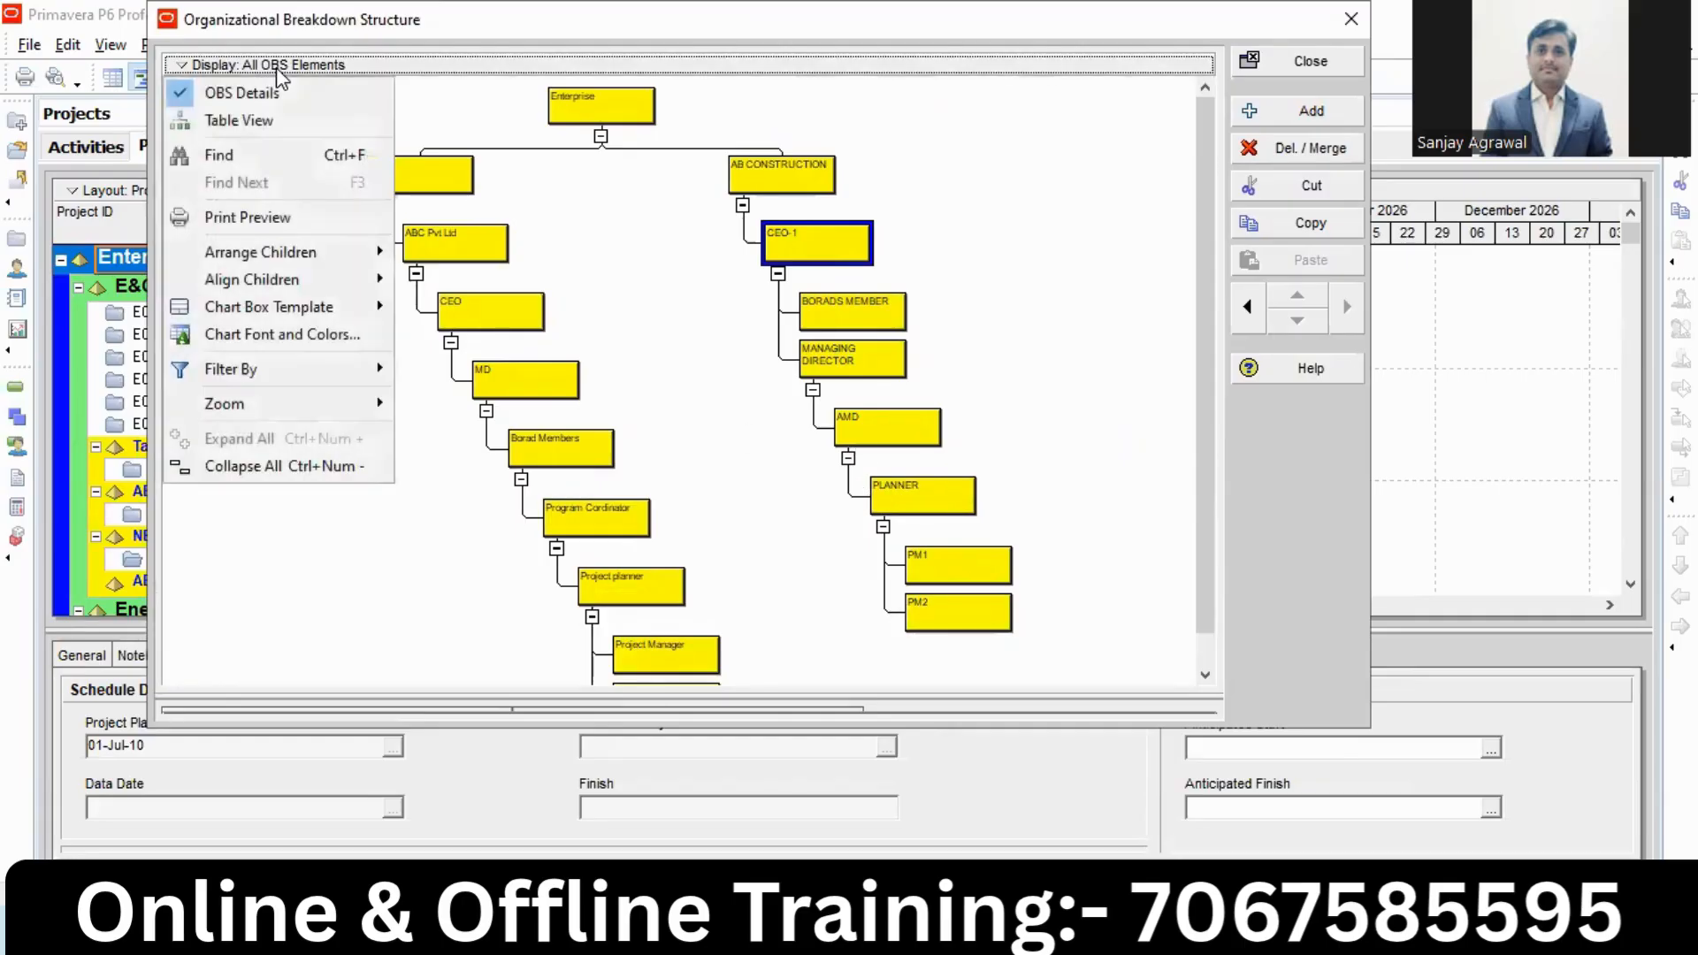
left_click(239, 217)
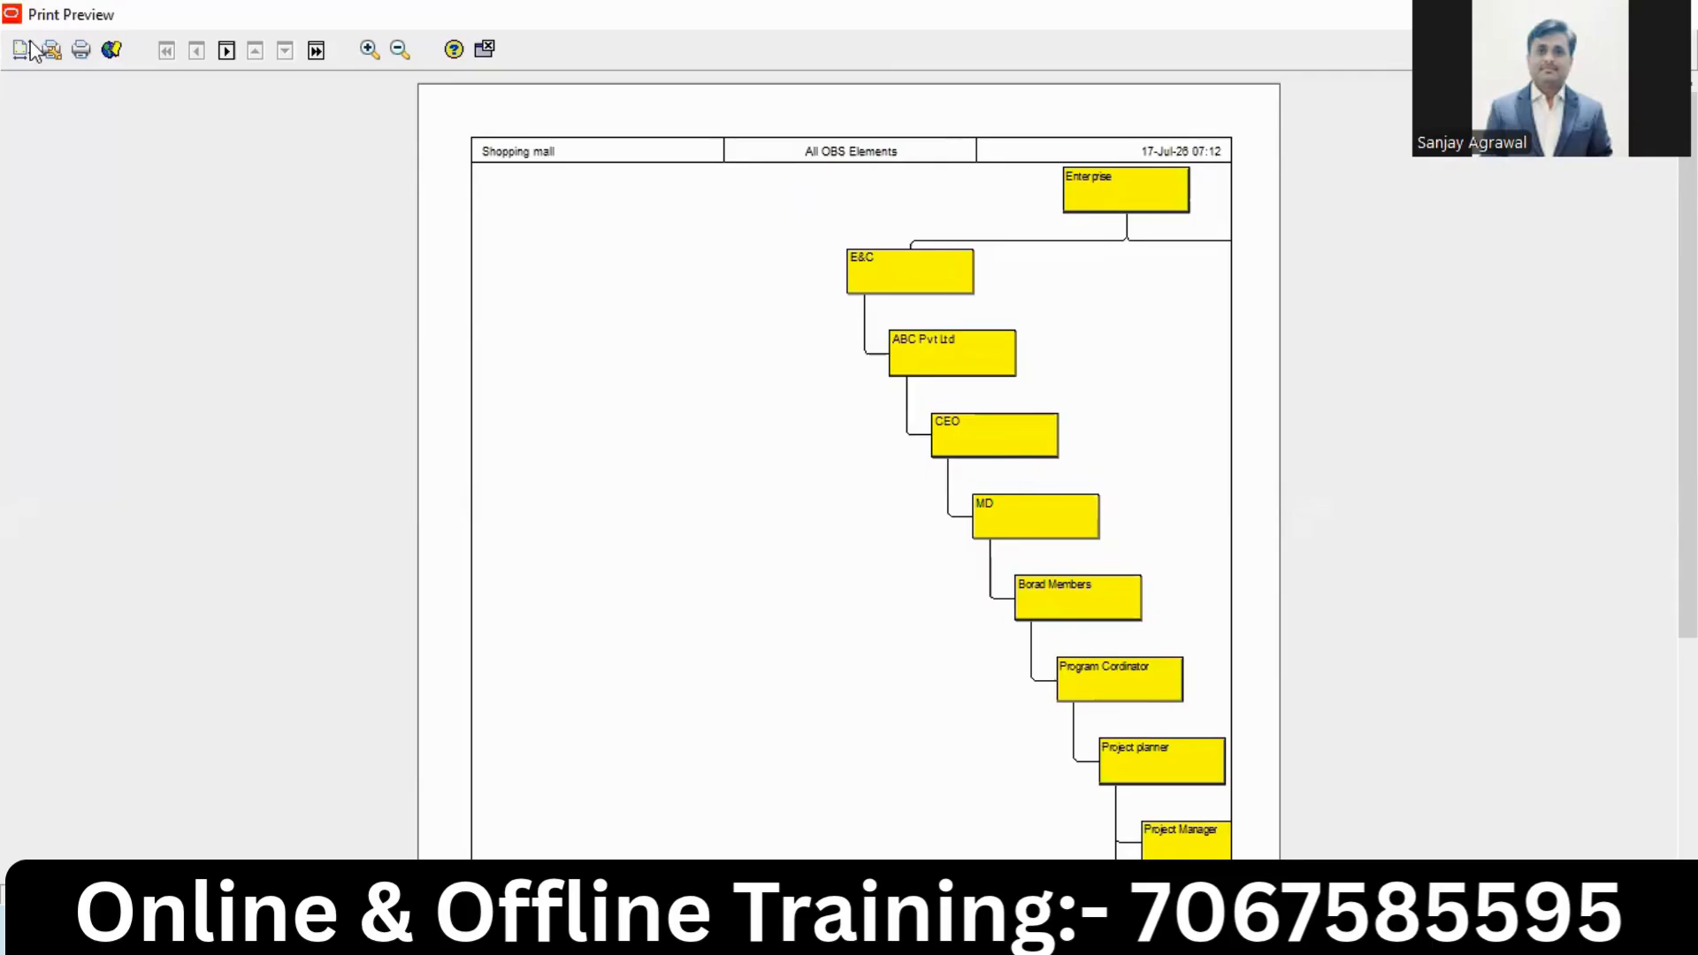
left_click(485, 50)
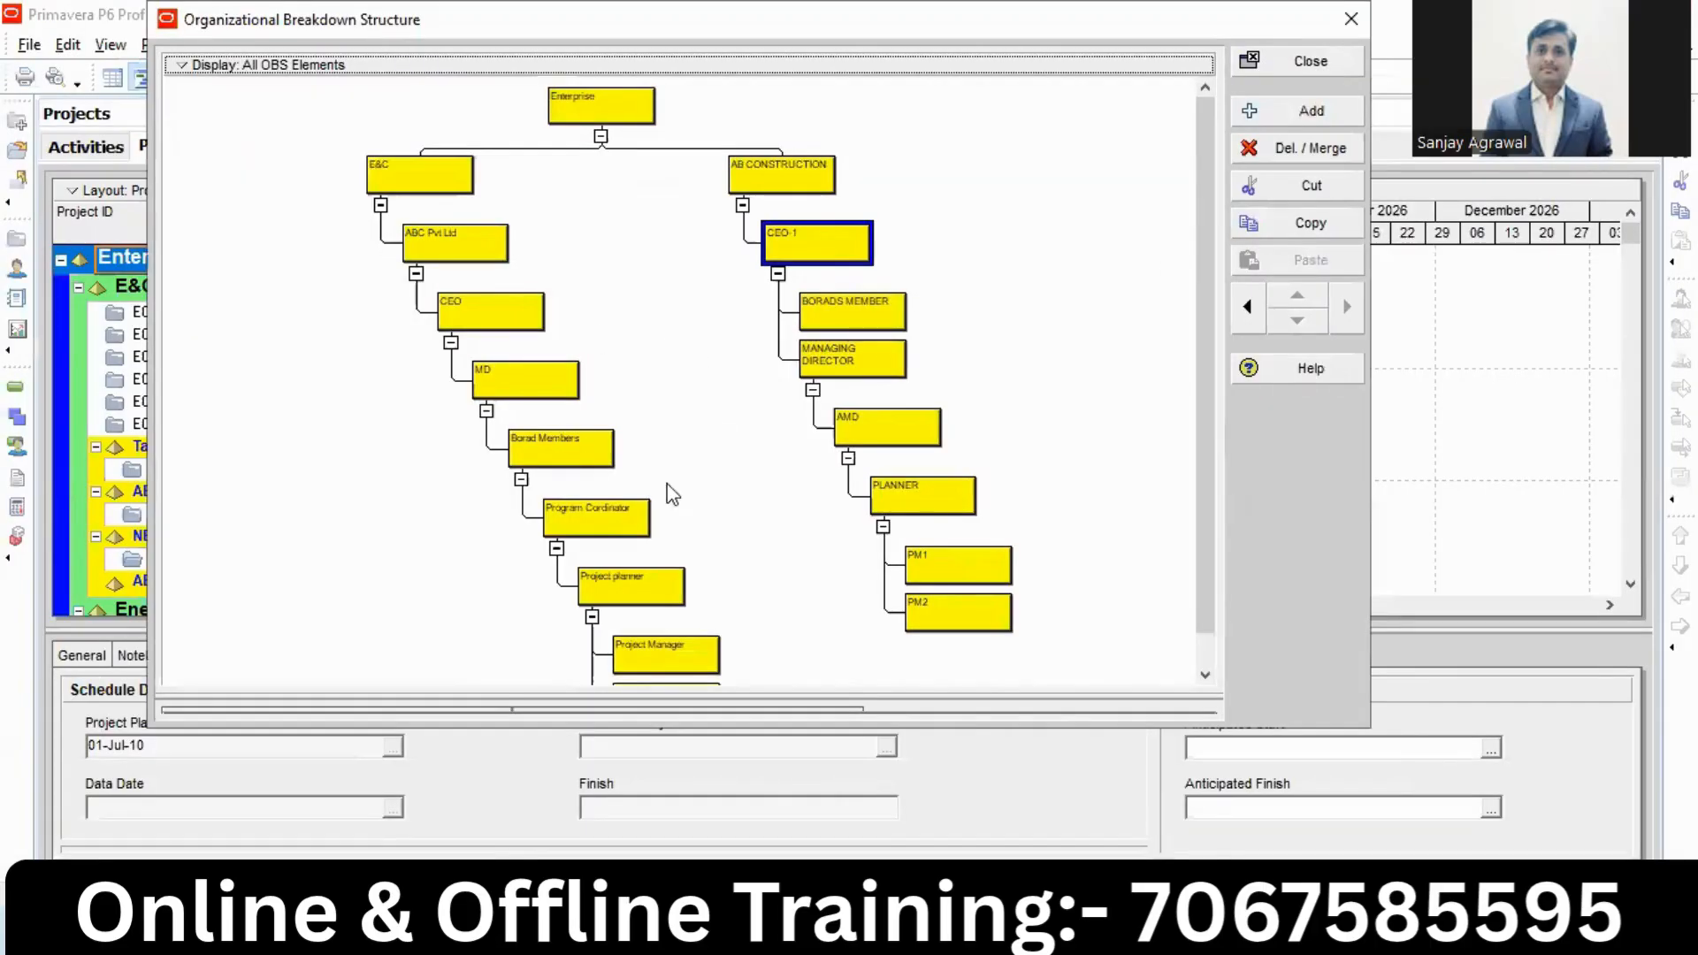
Return the OBS to Table View, then preview its printout, examine the AB CONSTRUCTION branch and close the preview.
left_click(251, 67)
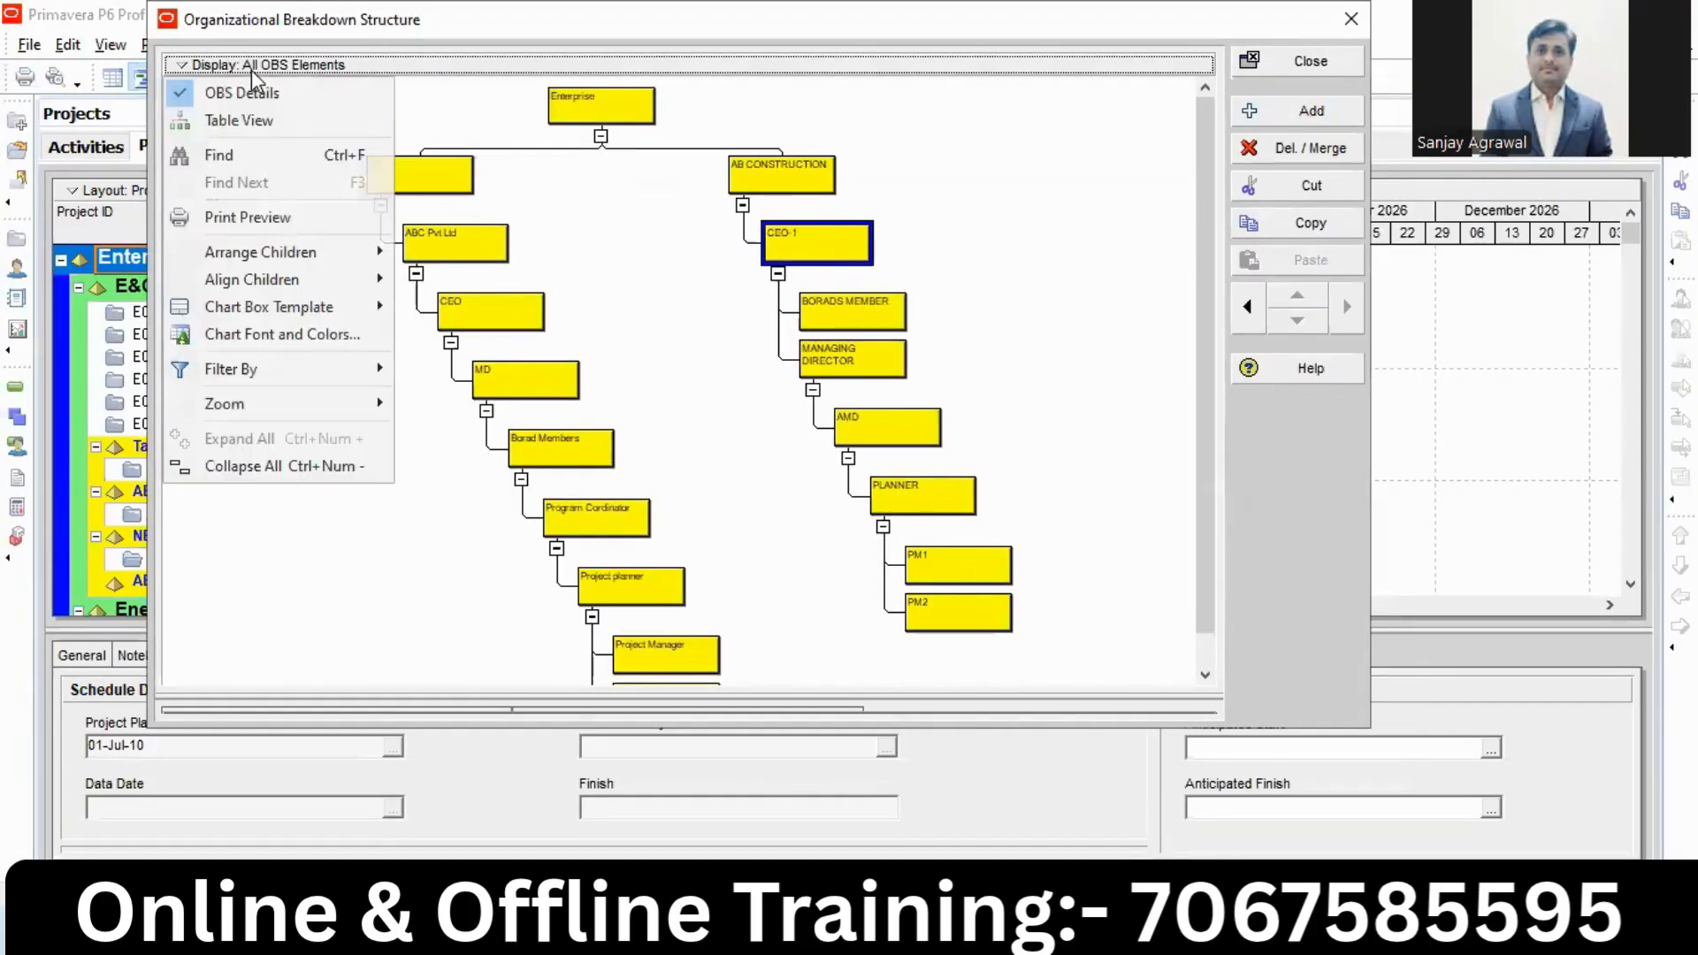
left_click(247, 135)
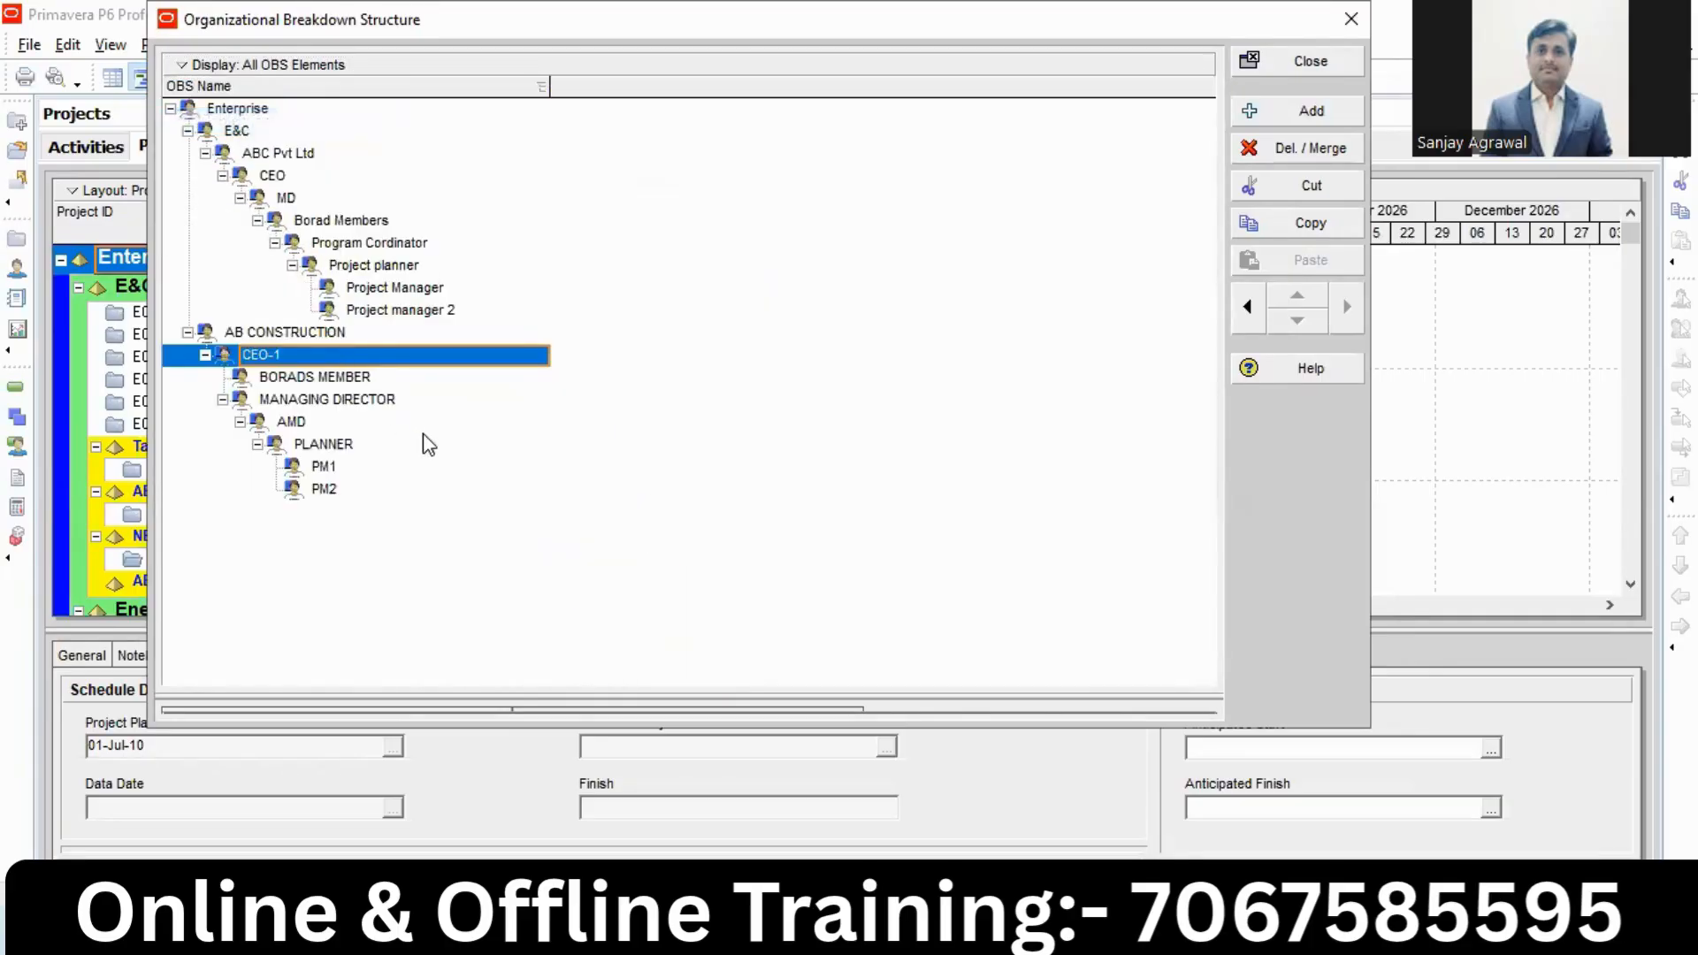
left_click(265, 67)
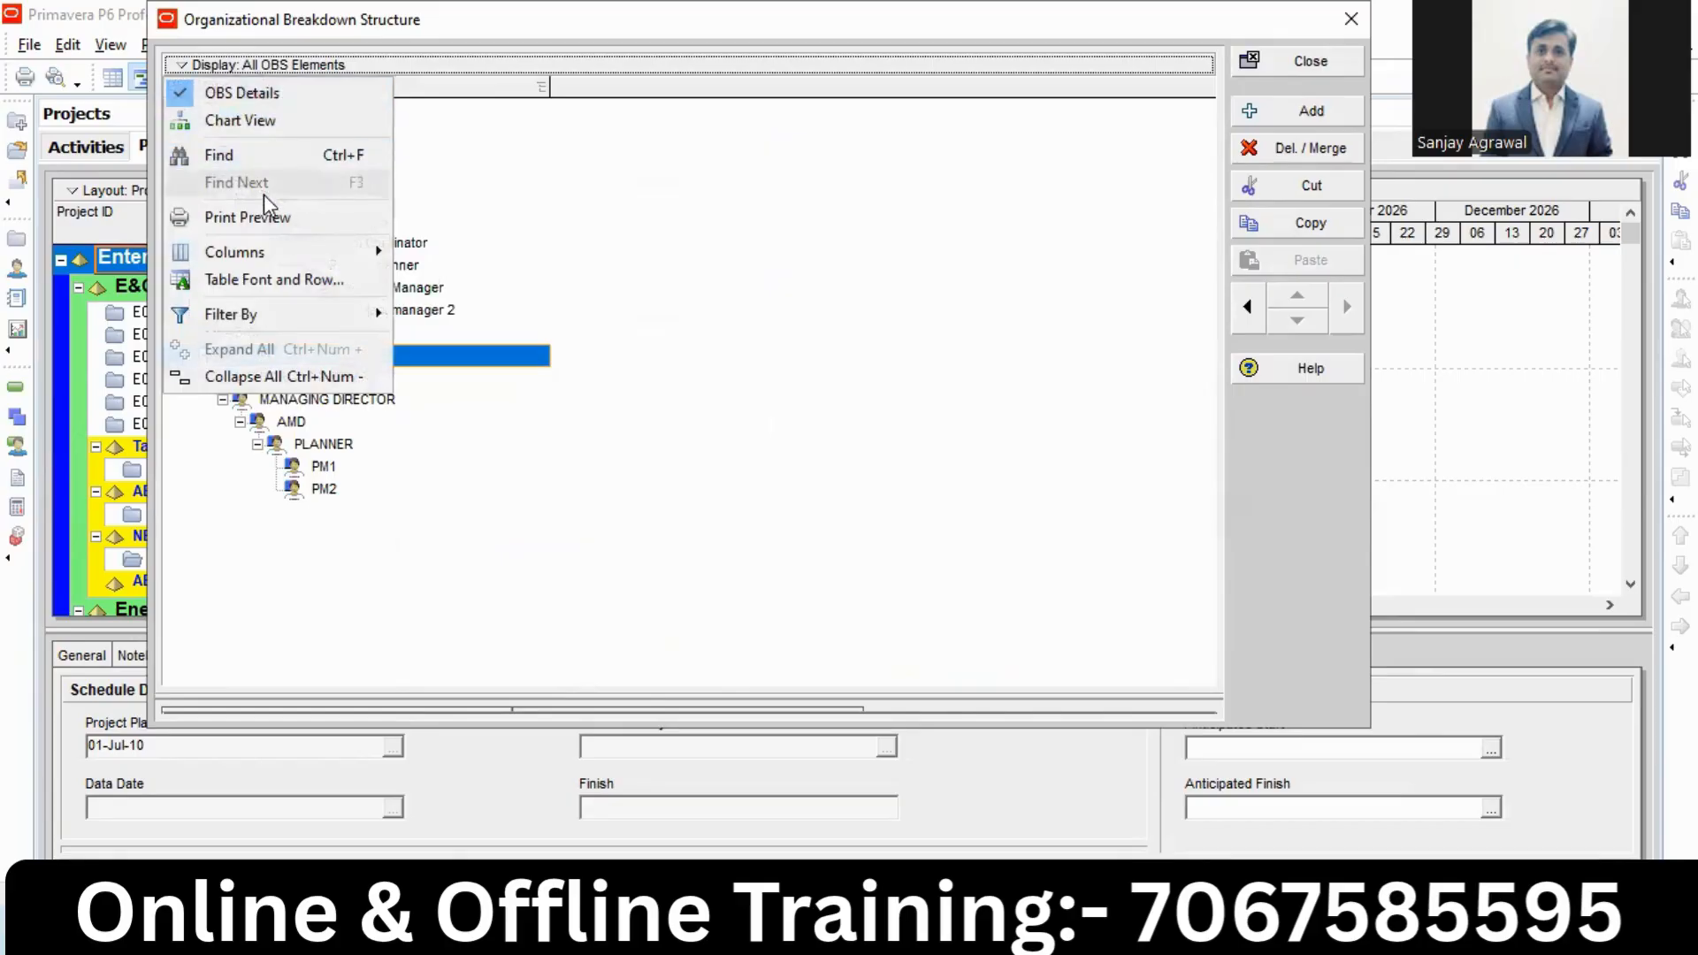
left_click(274, 221)
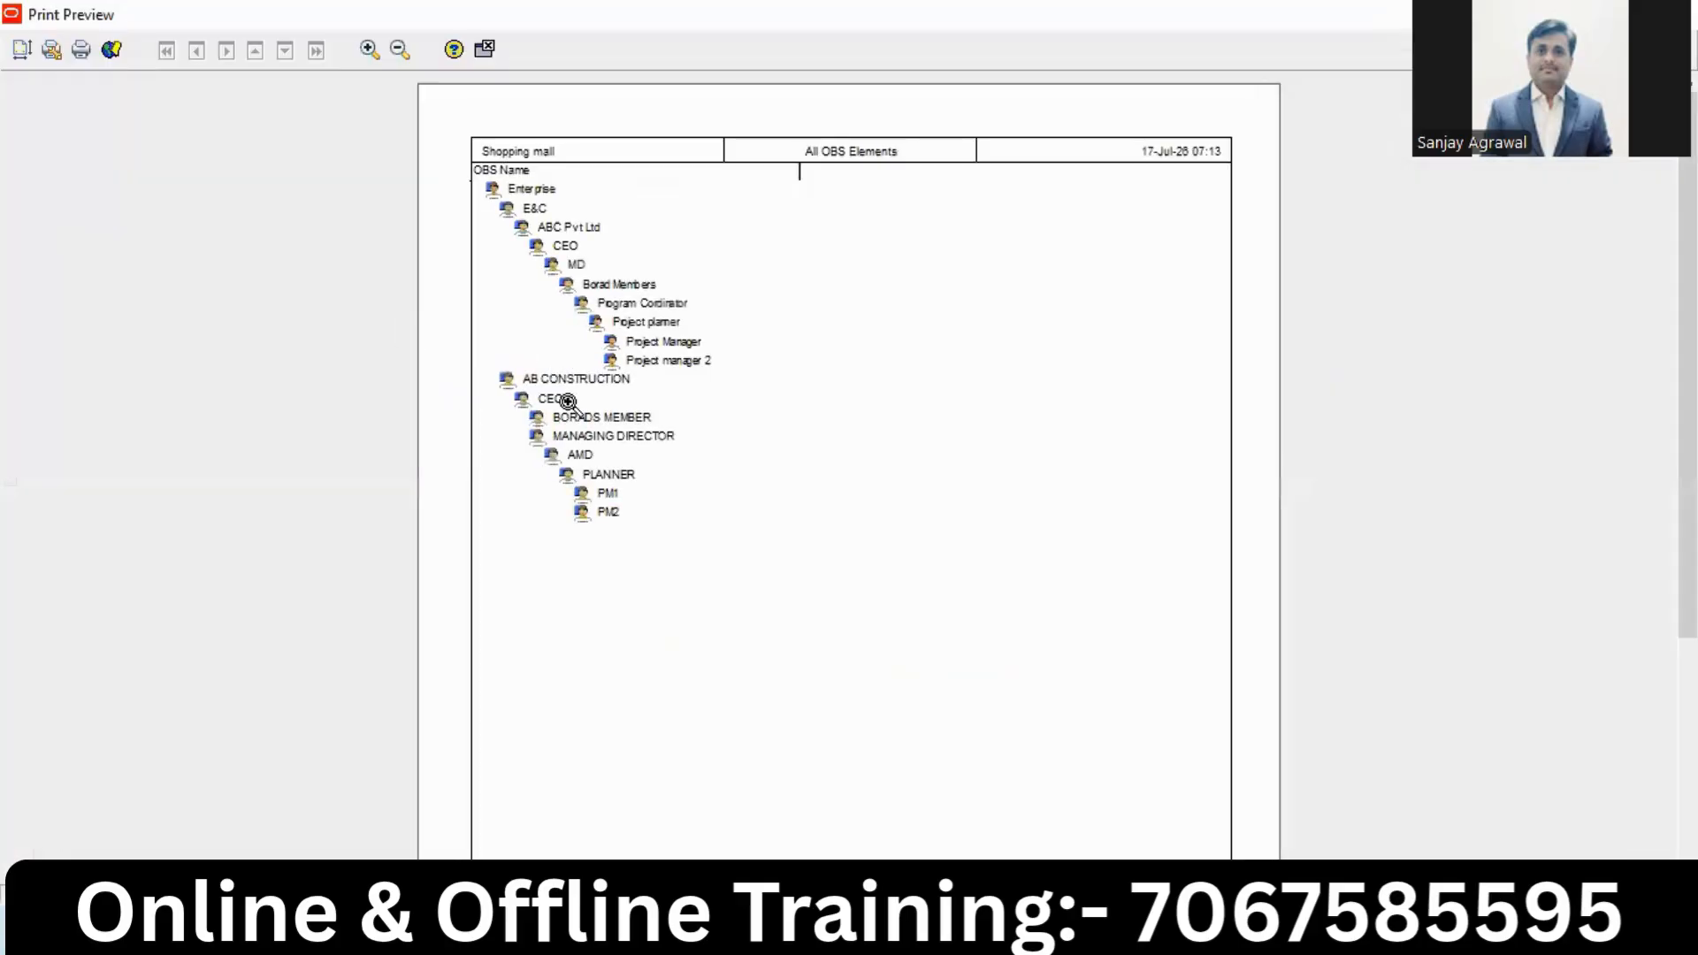
left_click(567, 538)
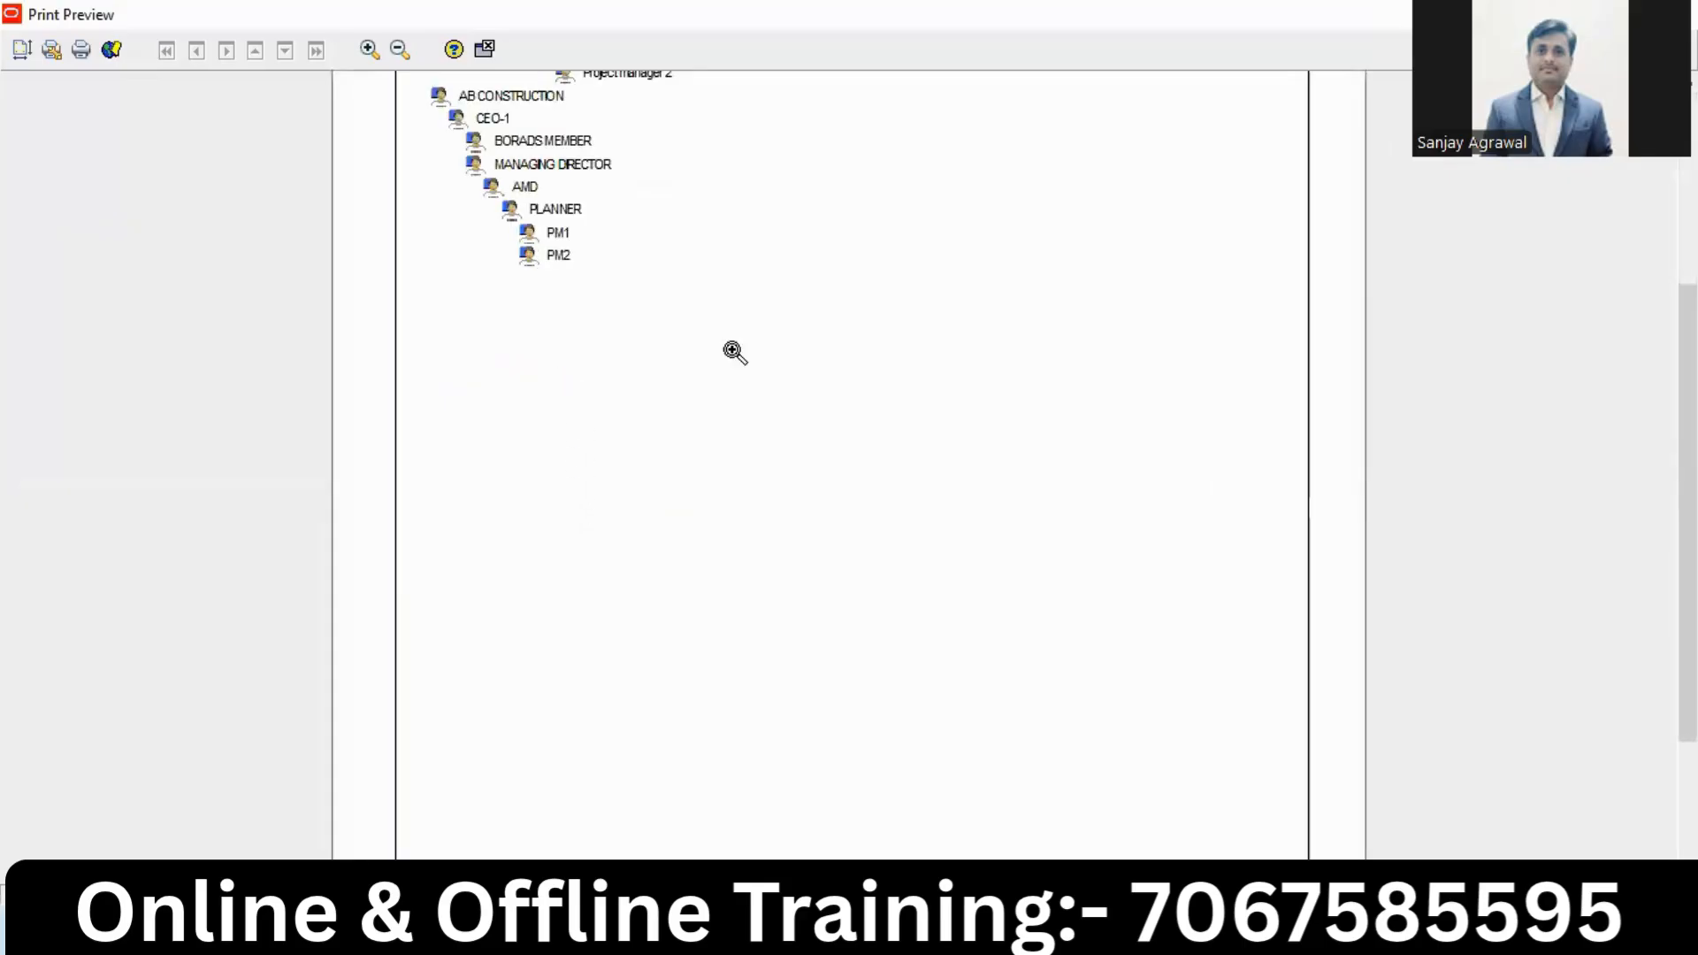
scroll(1688, 442, "up", 3)
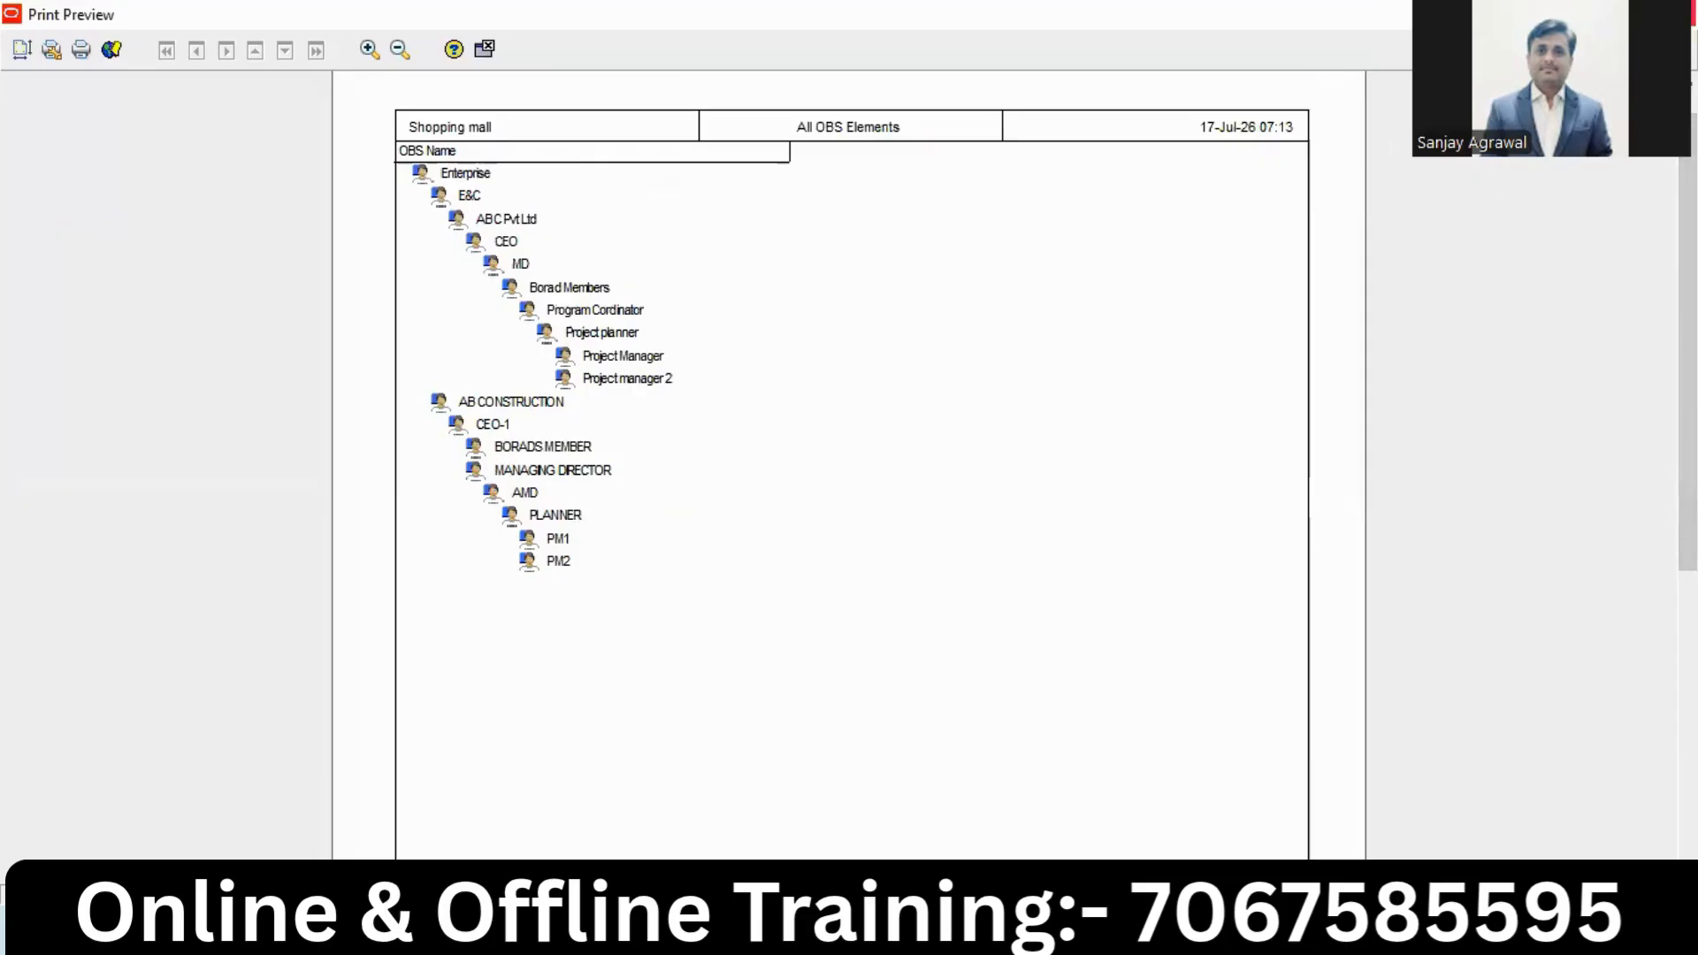
left_click(1674, 13)
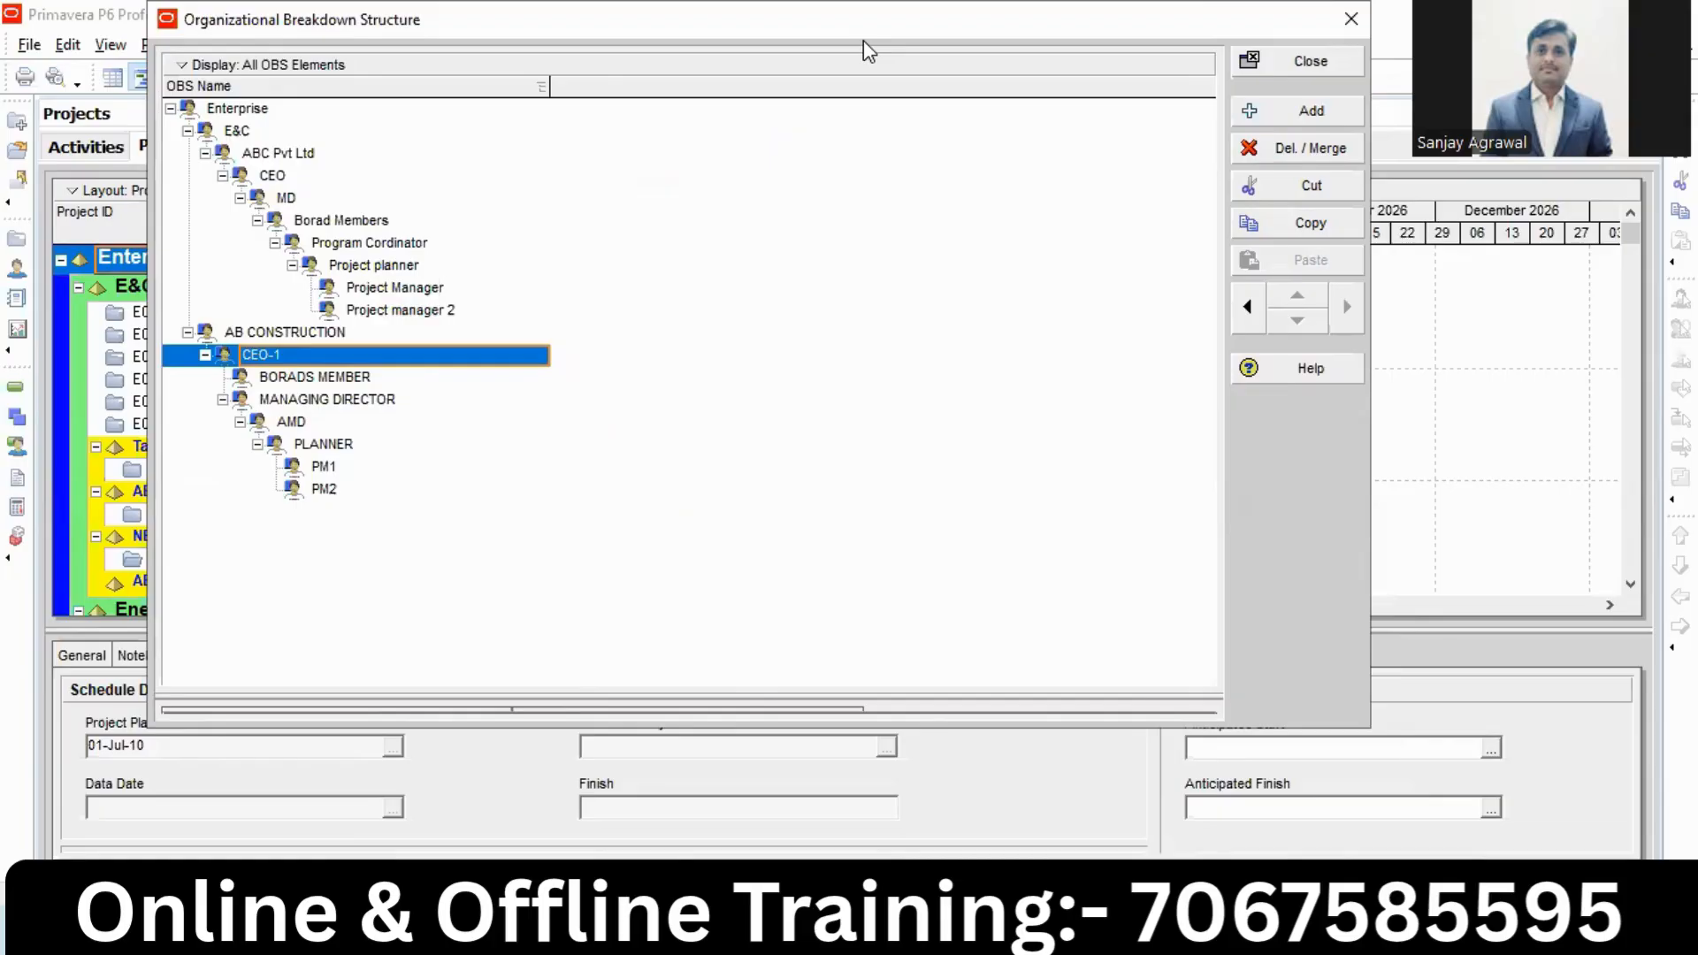
Restore the OBS details area beneath the table, select PM2 and enlarge the space for its description.
left_click_drag(864, 40, 916, 40)
left_click_drag(723, 694, 719, 475)
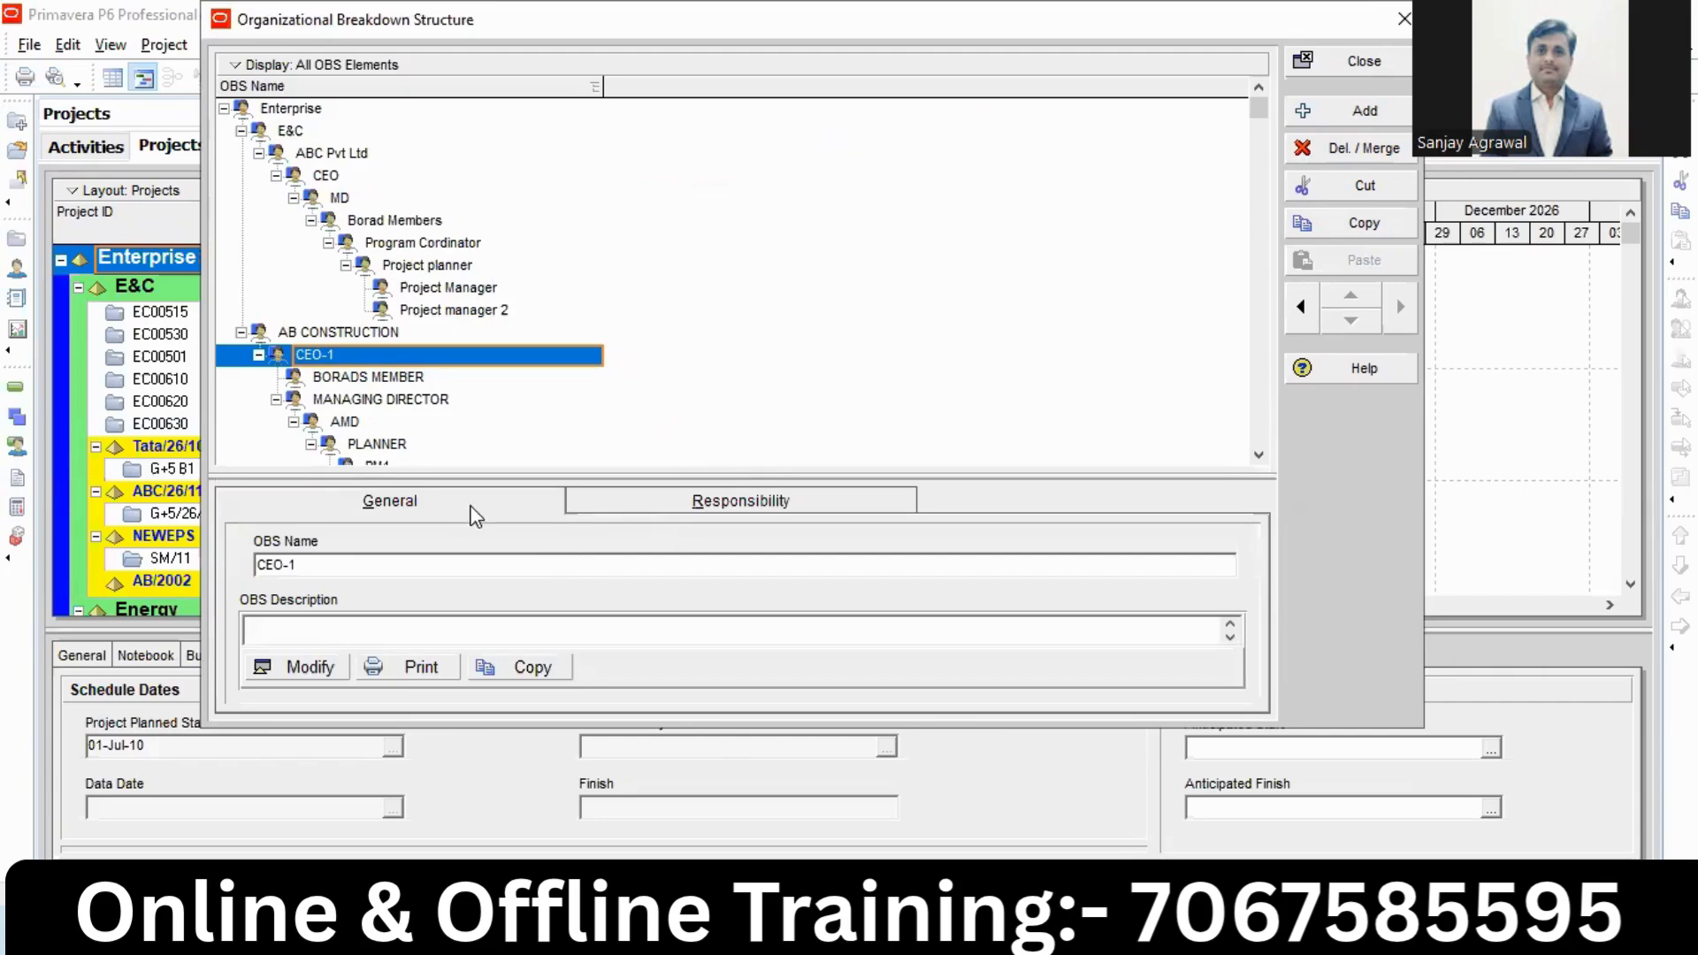
left_click(1259, 455)
left_click(1259, 455)
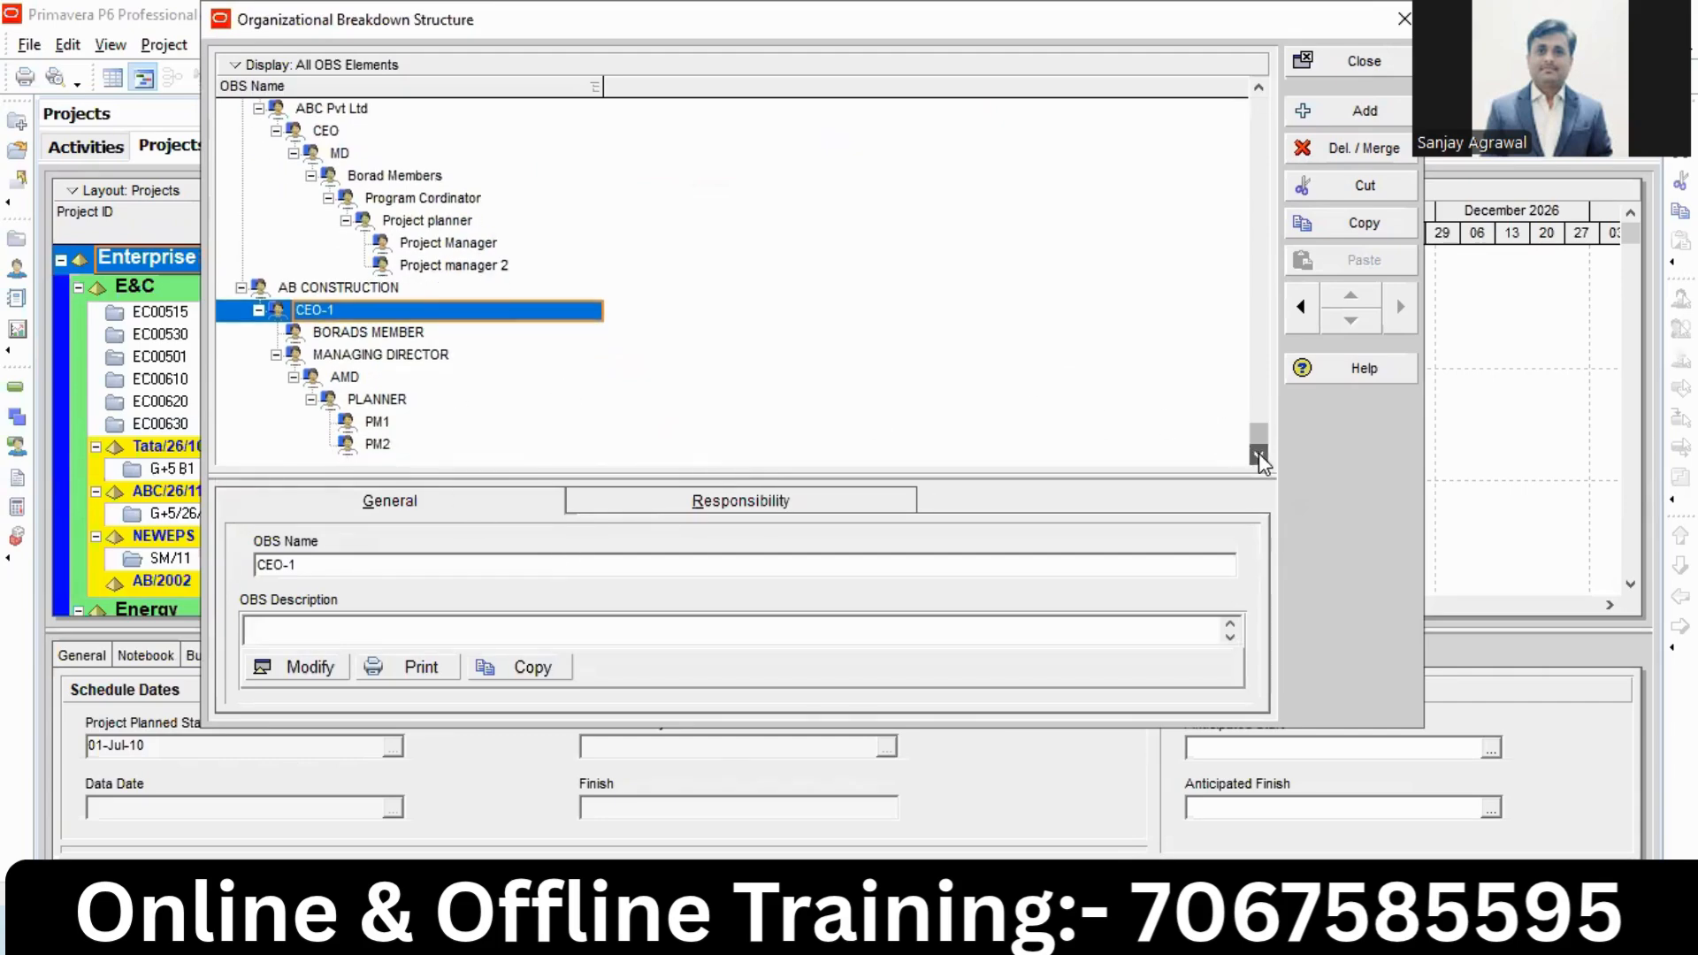
left_click(388, 445)
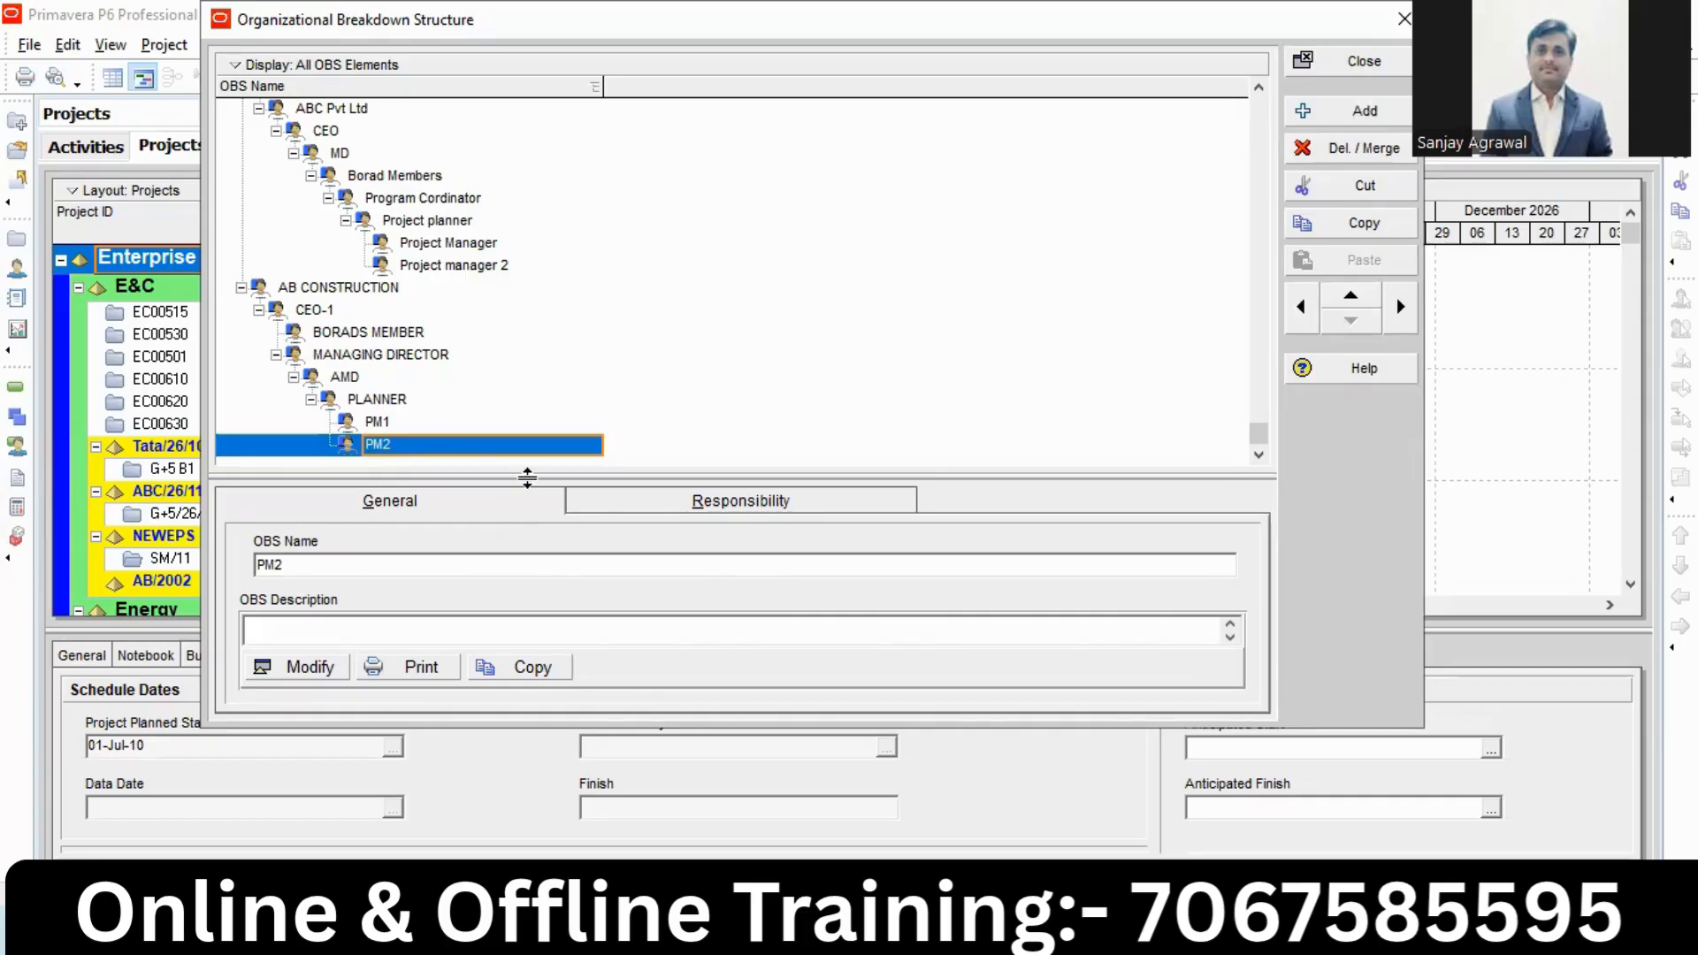
left_click_drag(532, 473, 542, 382)
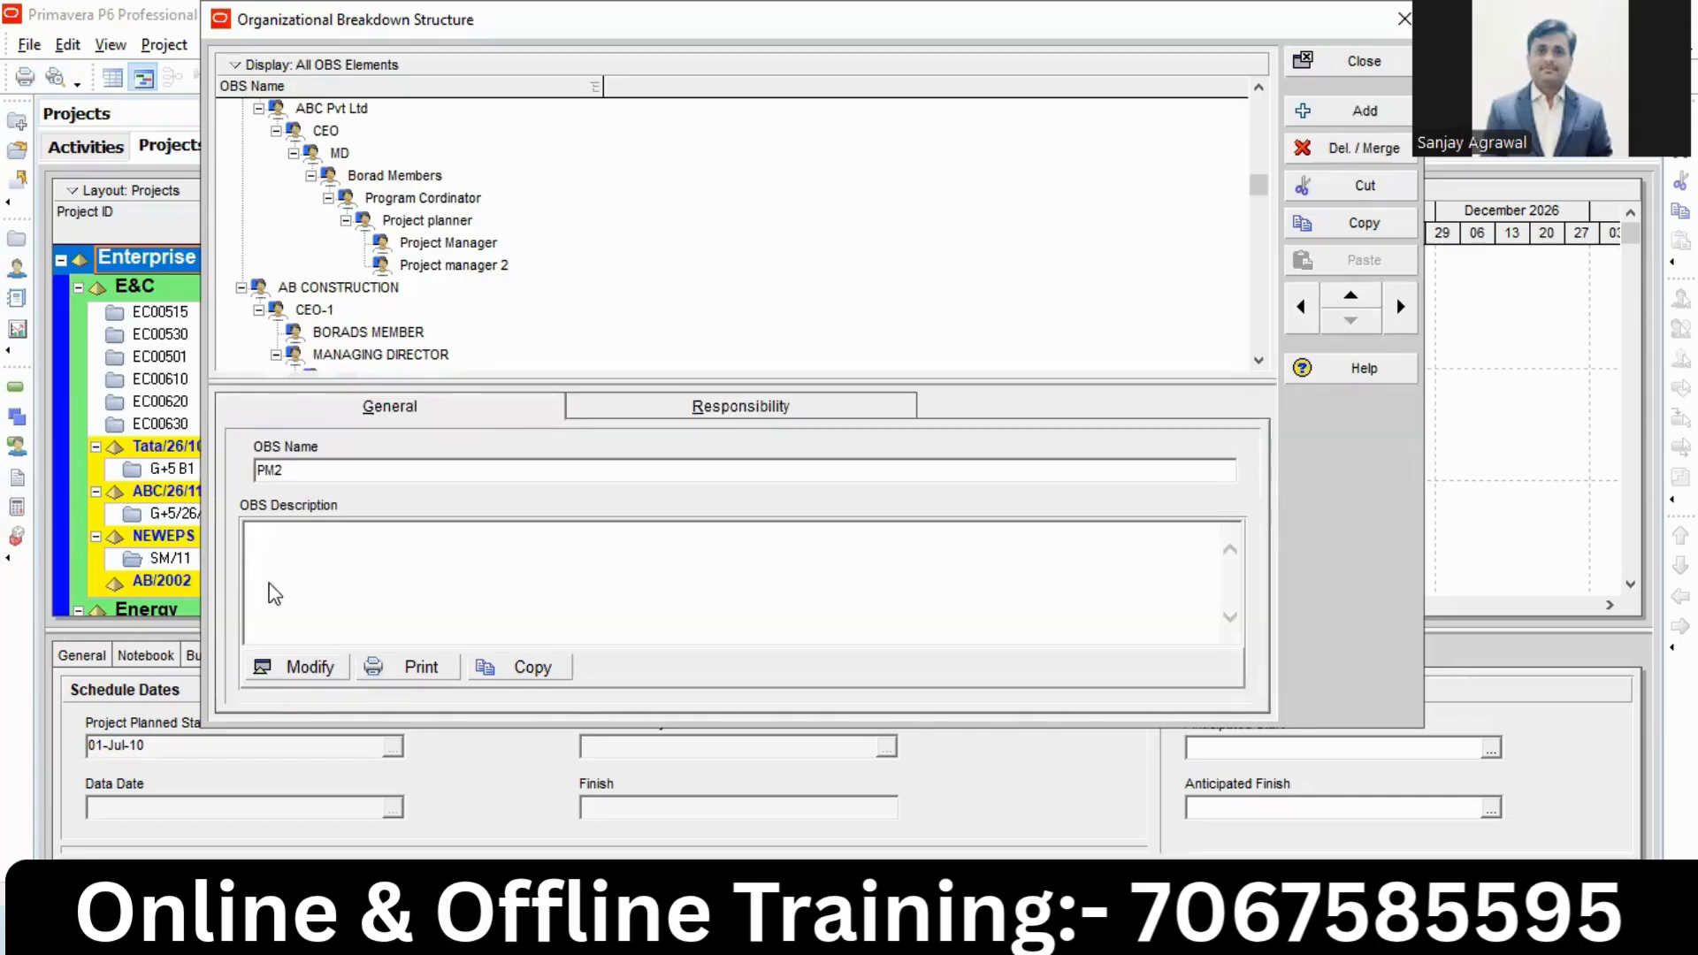
Open PM2's OBS description for editing and enter the heading "ROLES & RESPONSIBLITIES OF PM 2".
left_click(307, 674)
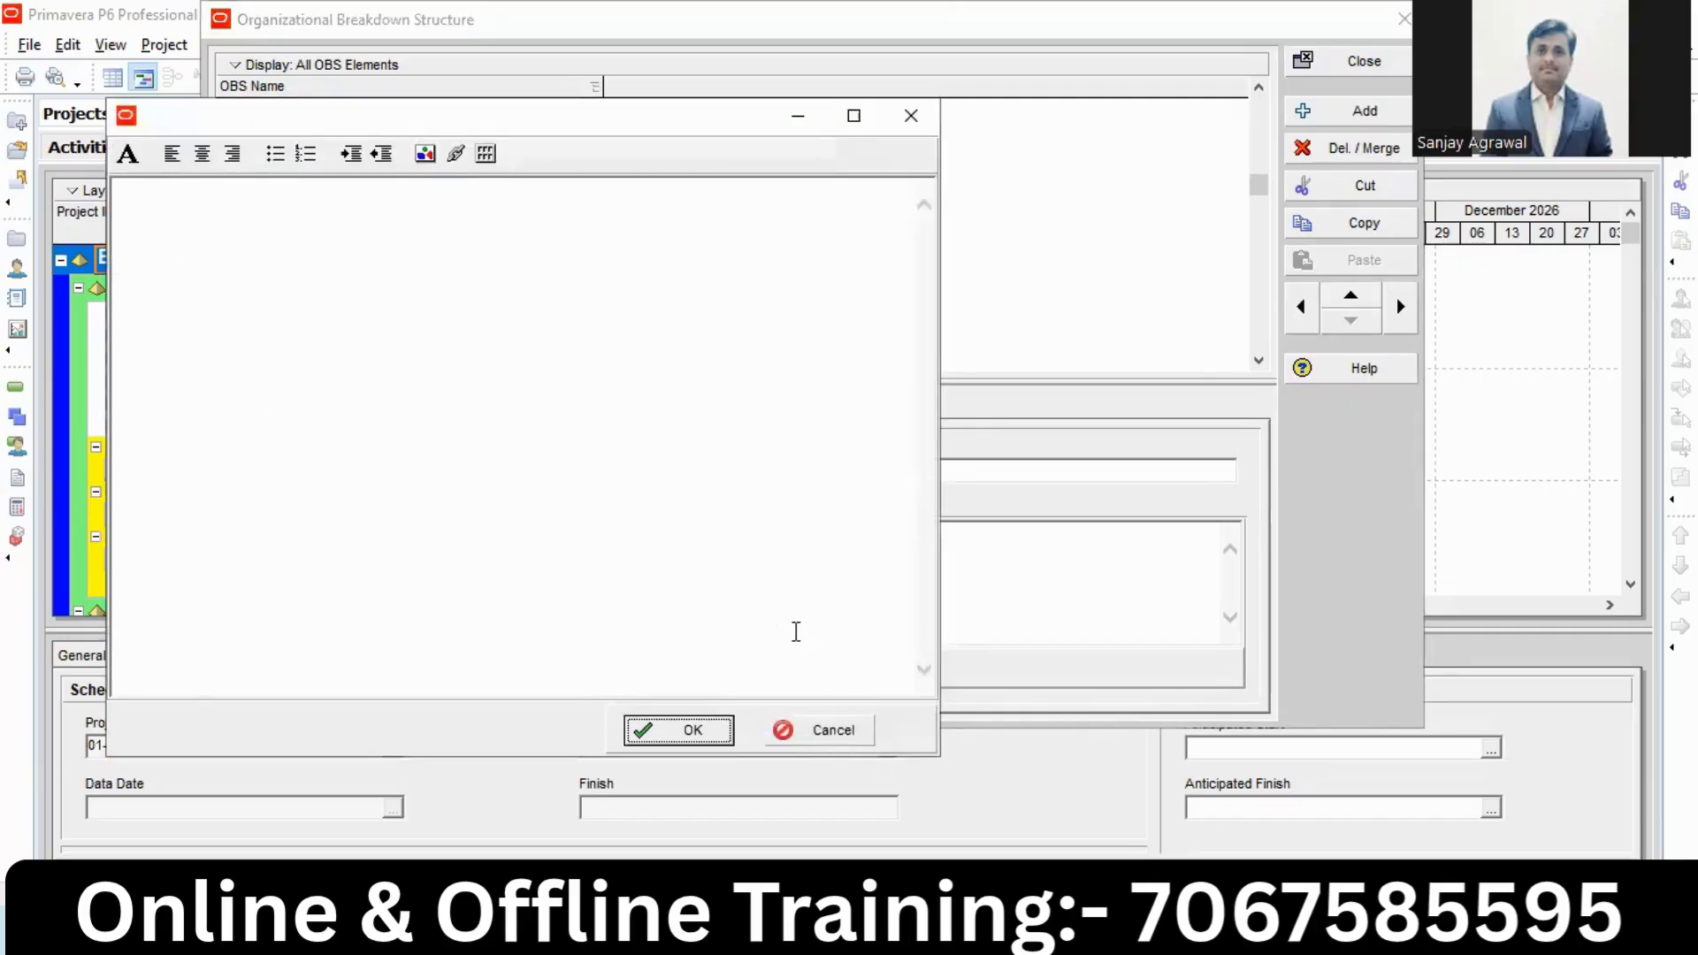
left_click(796, 731)
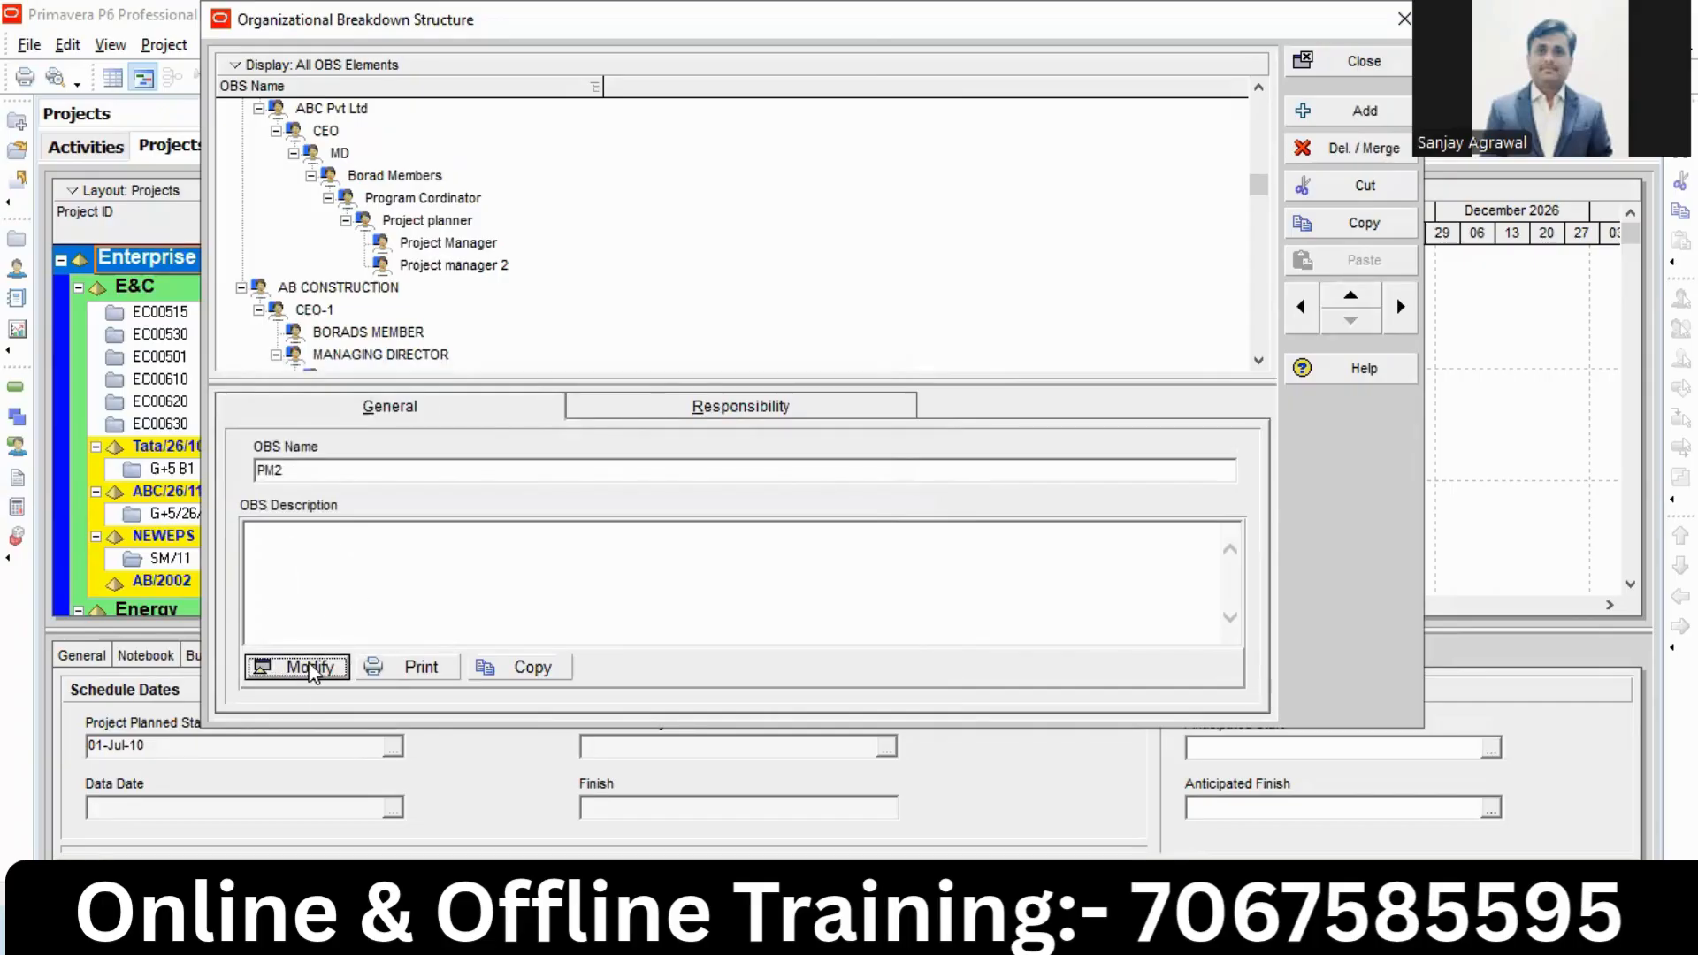
left_click(311, 671)
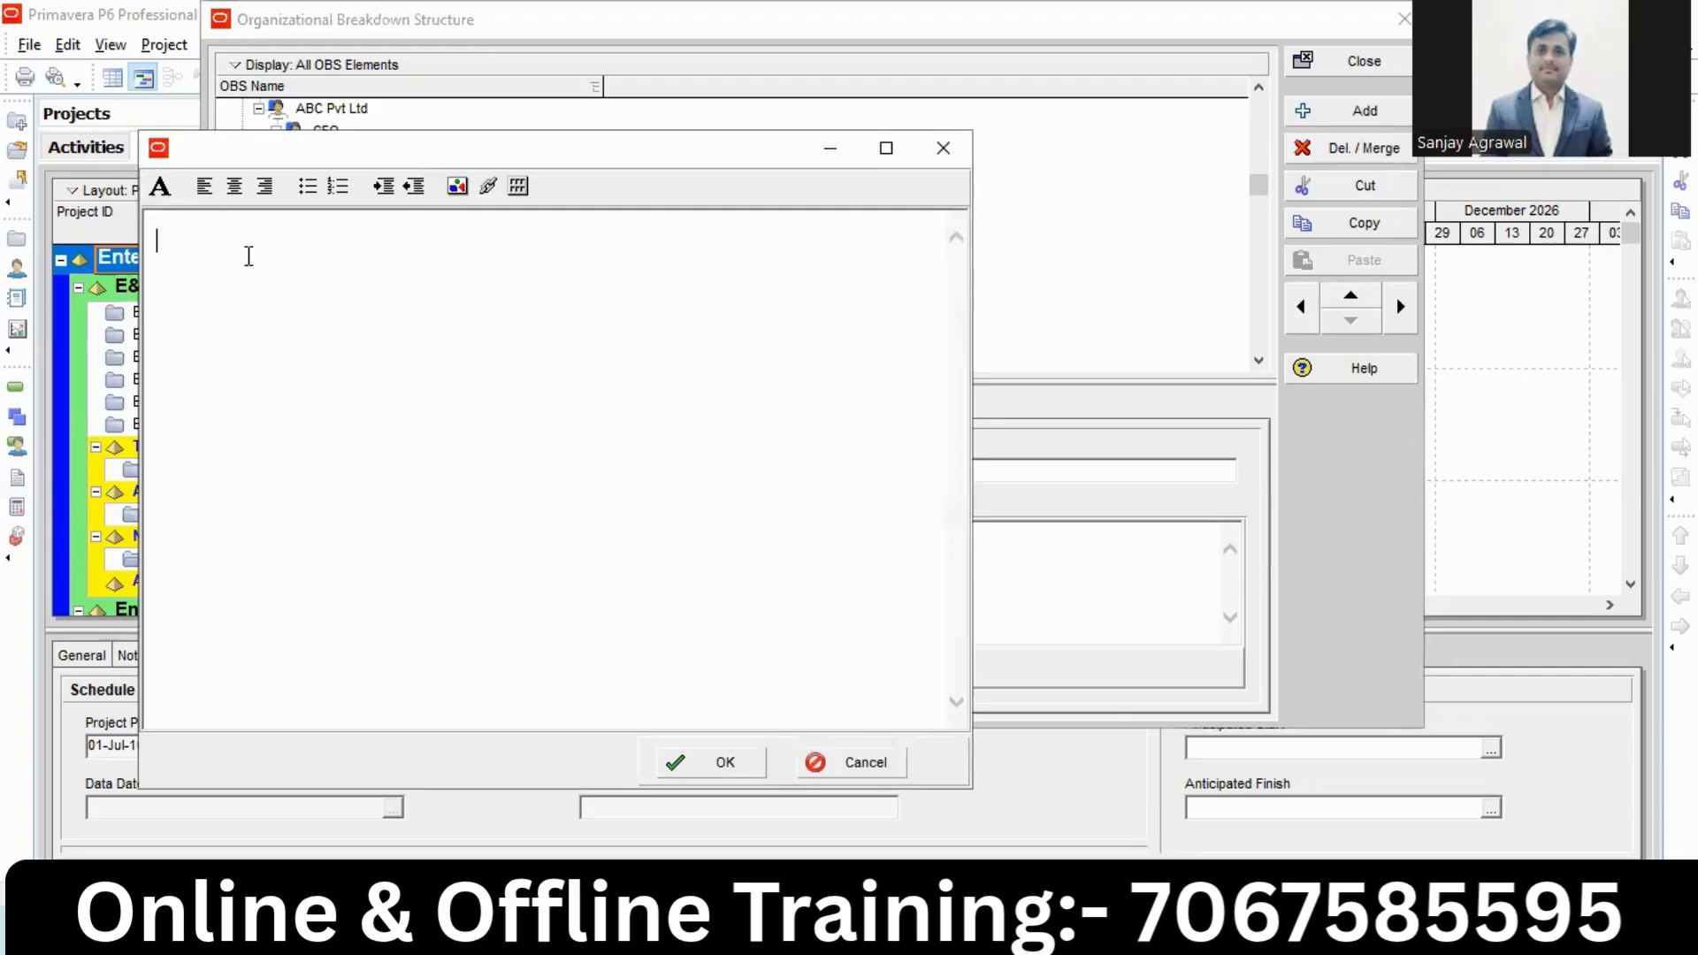
type("ROLES & RESPON")
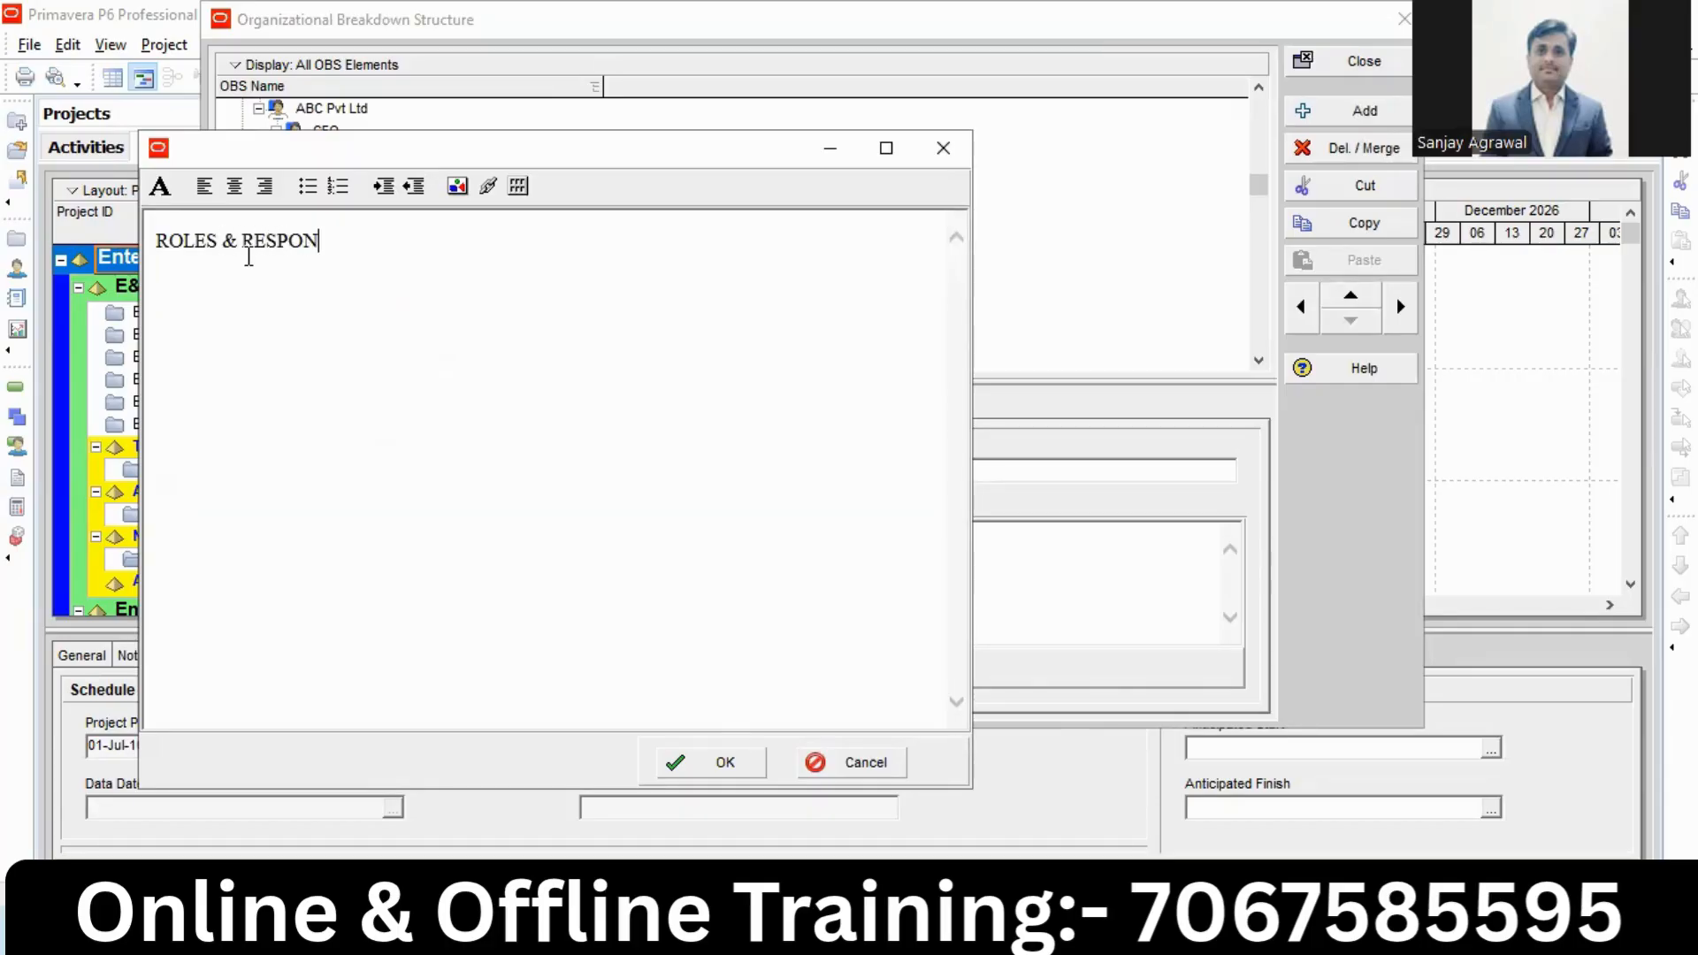
type("SIBLITIES OF PM 2")
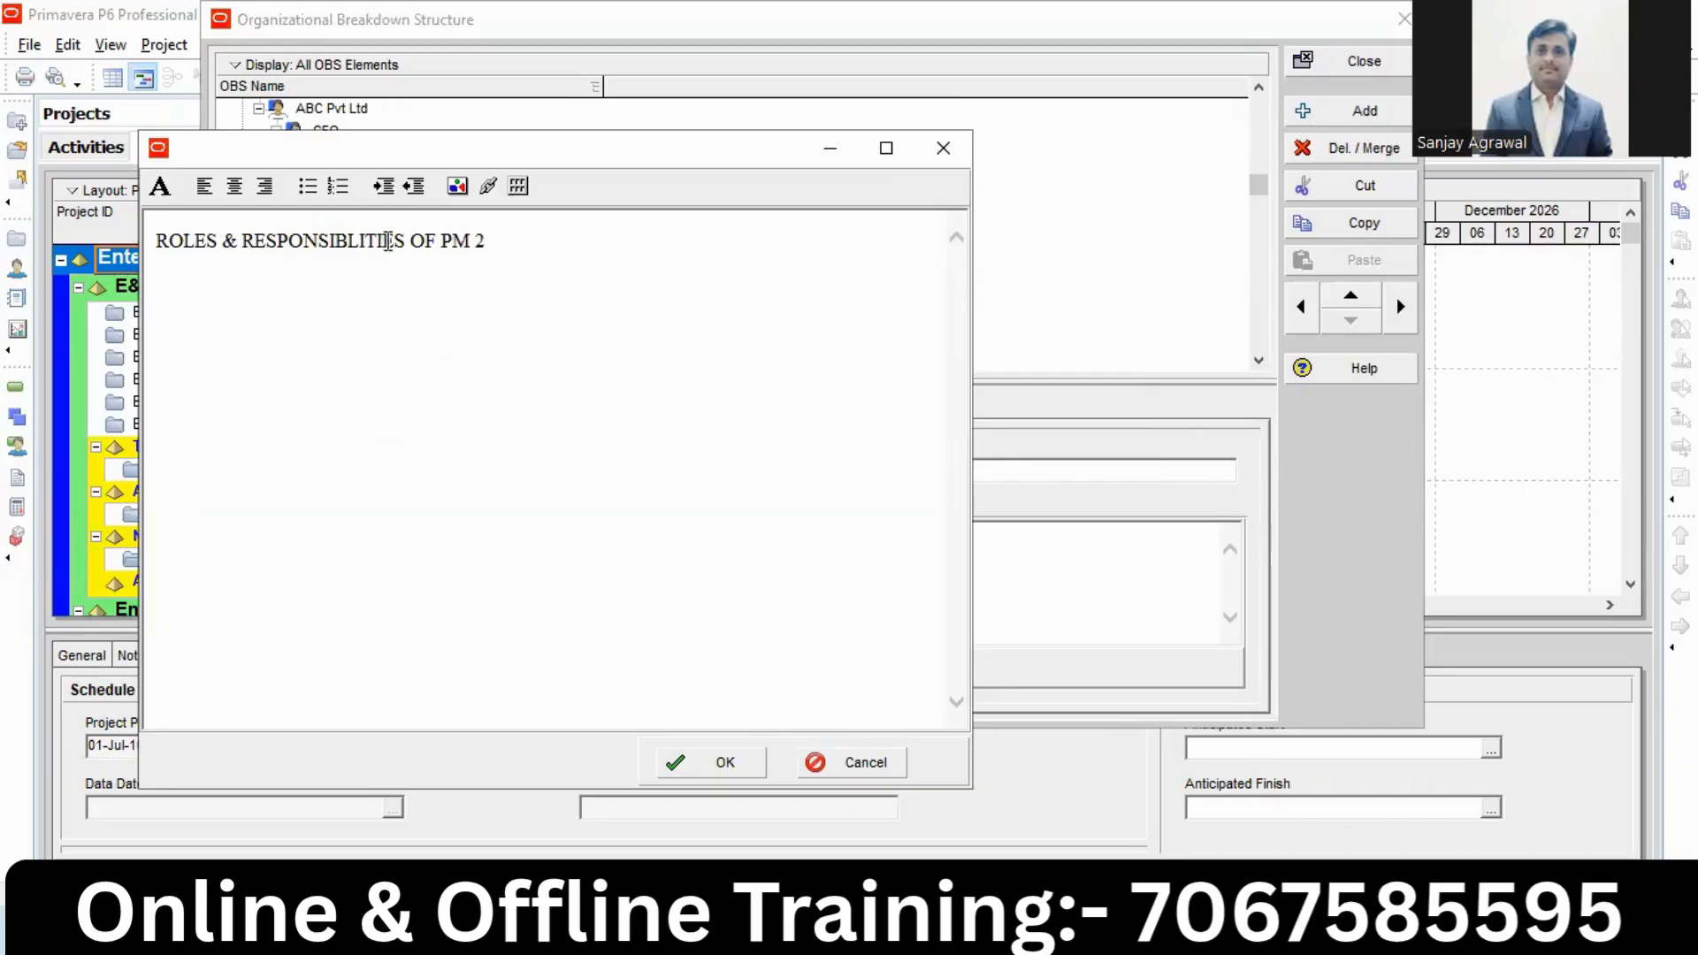
Format the description heading in Verdana, Bold, size 18, with a dark blue colour.
left_click_drag(494, 244, 153, 242)
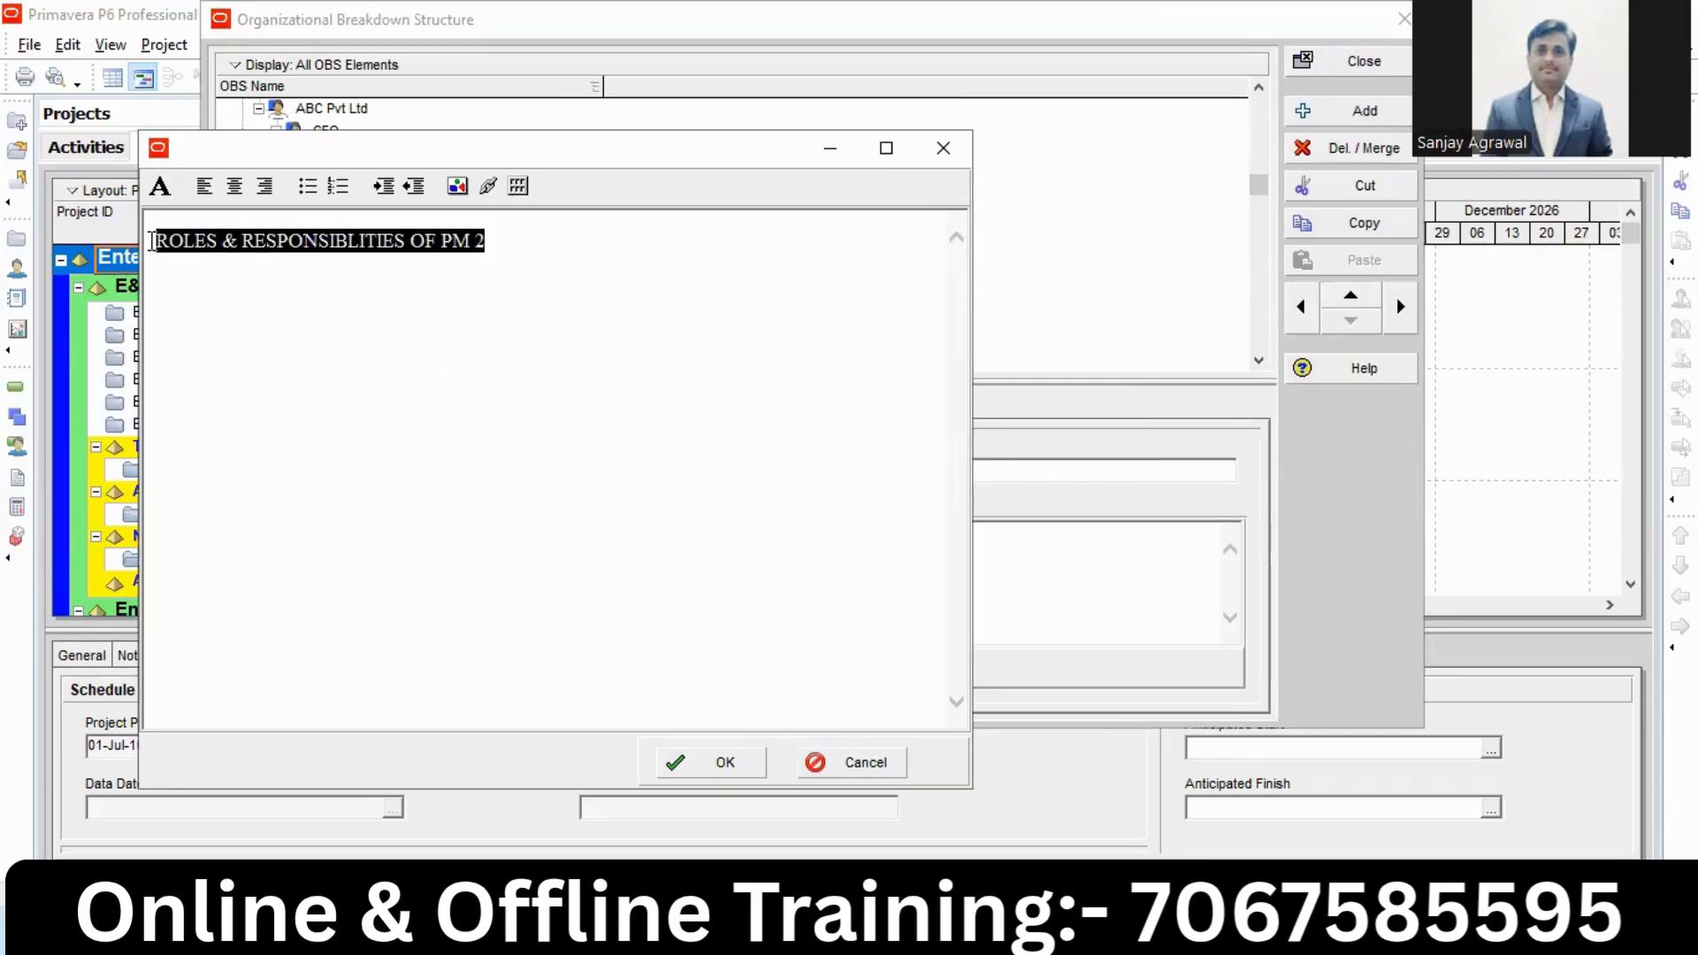
left_click(161, 190)
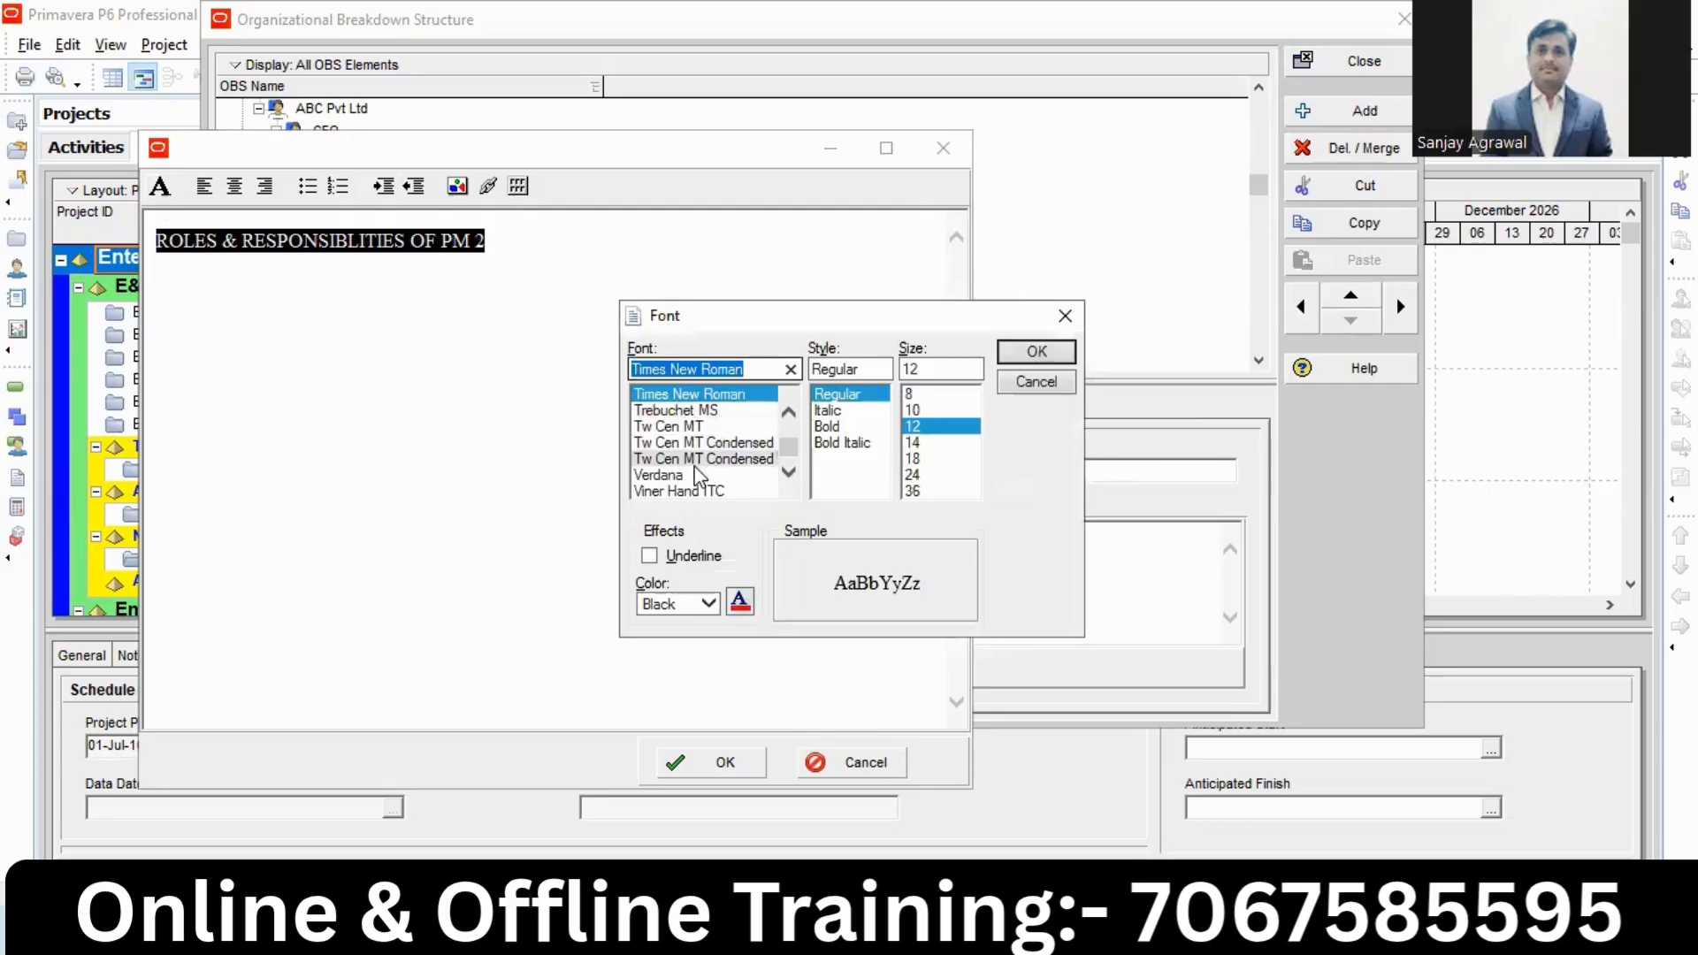
left_click(699, 475)
left_click(832, 426)
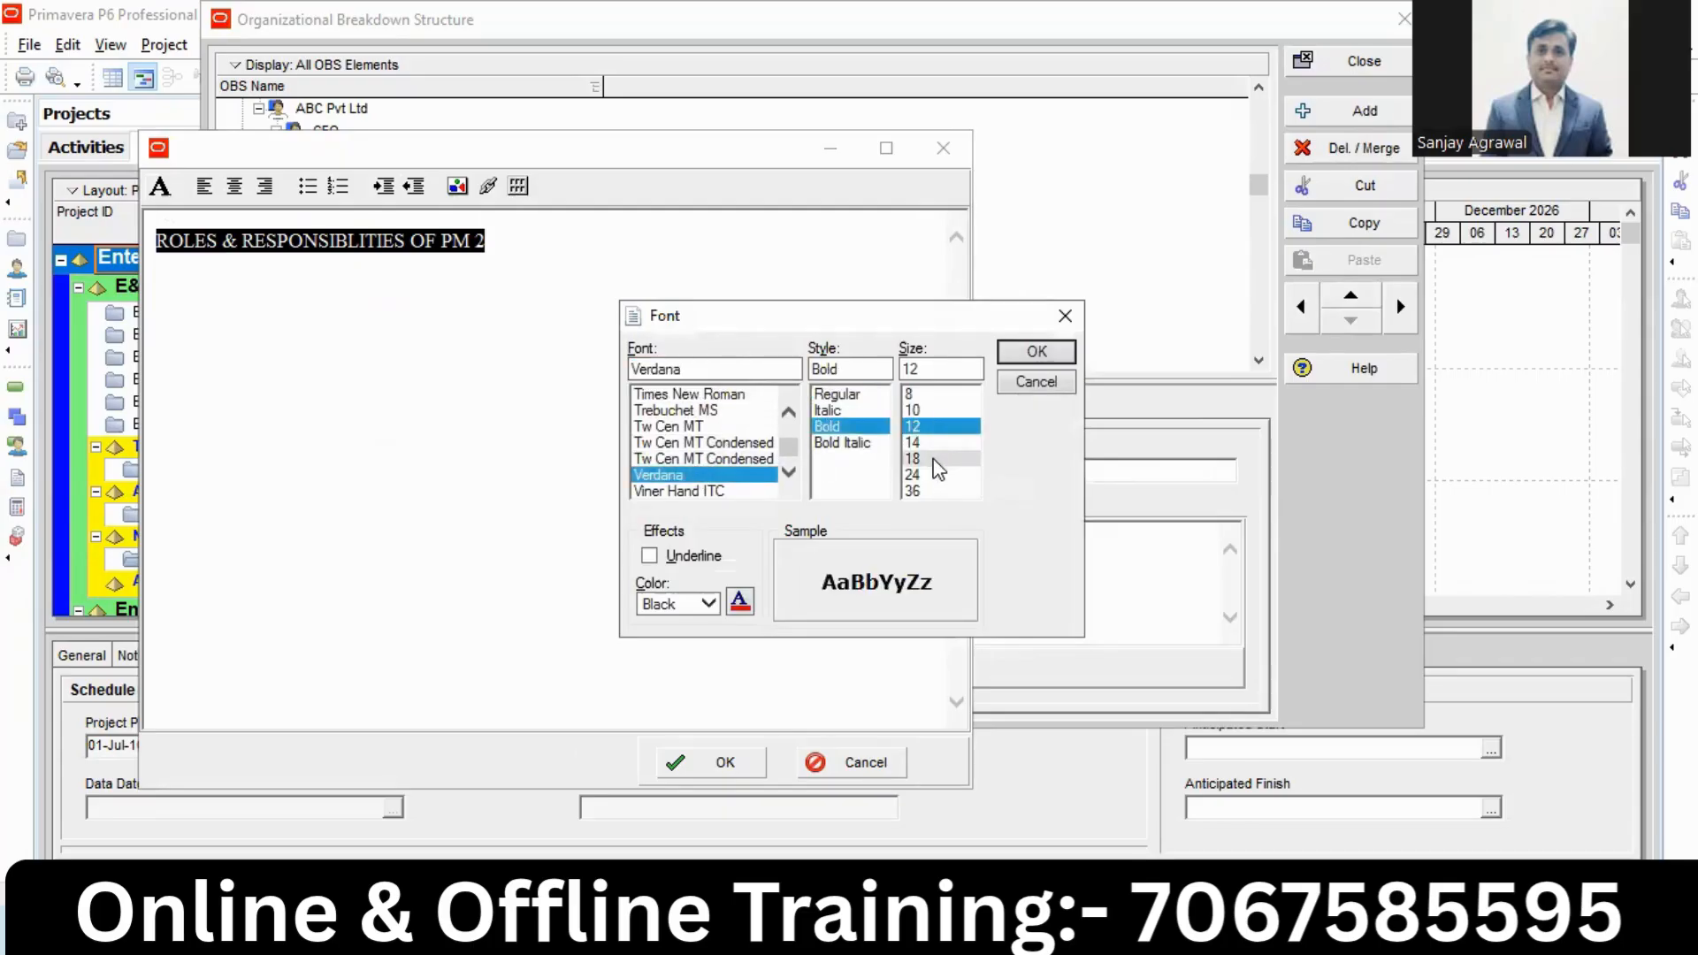
left_click(934, 459)
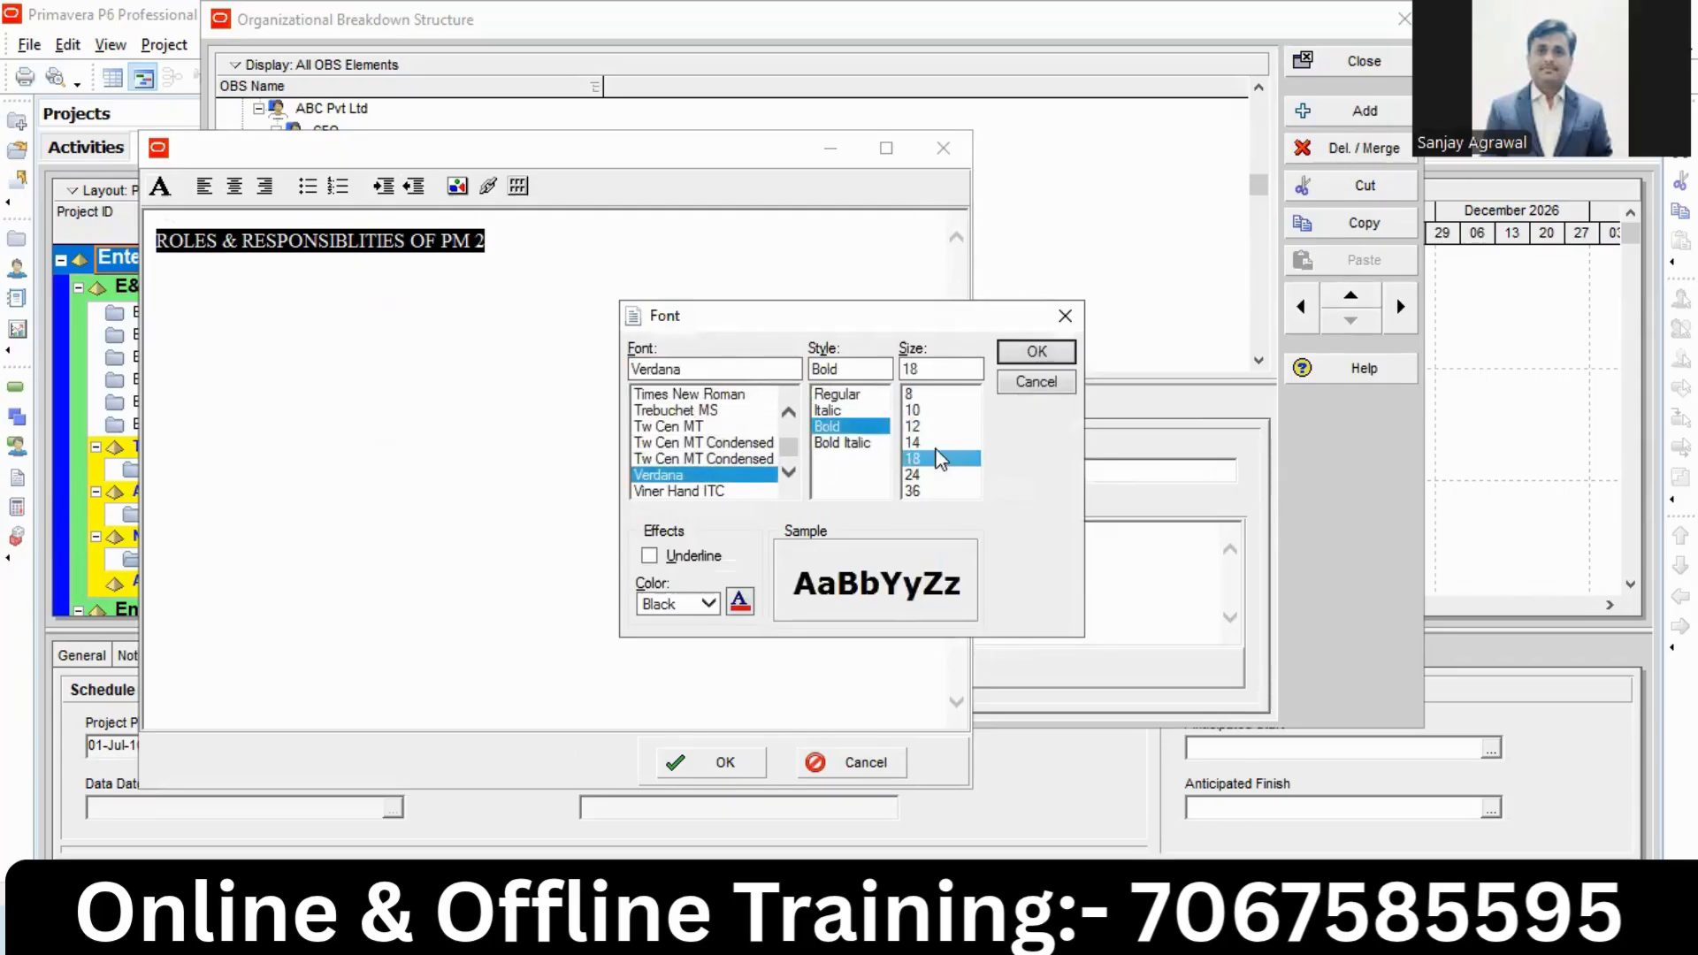
left_click(709, 604)
left_click(674, 685)
left_click(1018, 350)
left_click(601, 411)
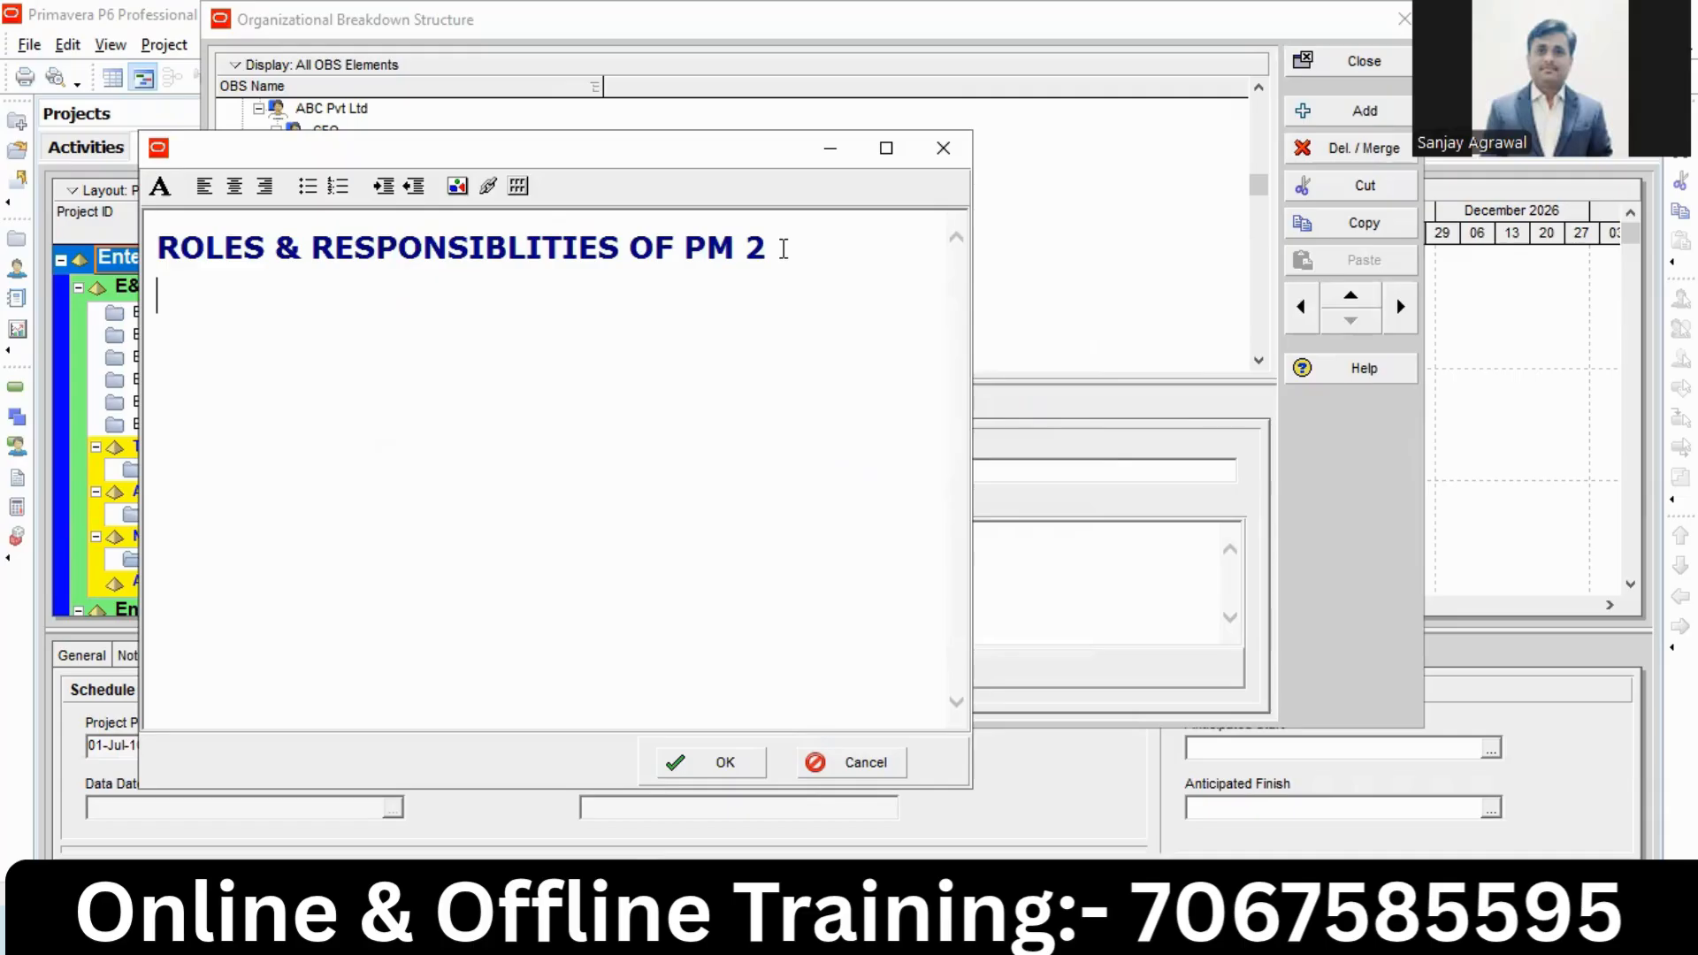
Enter the numbers 1, 2, 3 and 4 on separate lines below the heading.
type("1")
key("Return")
type("2")
key("Return")
type("3")
key("Return")
type("4")
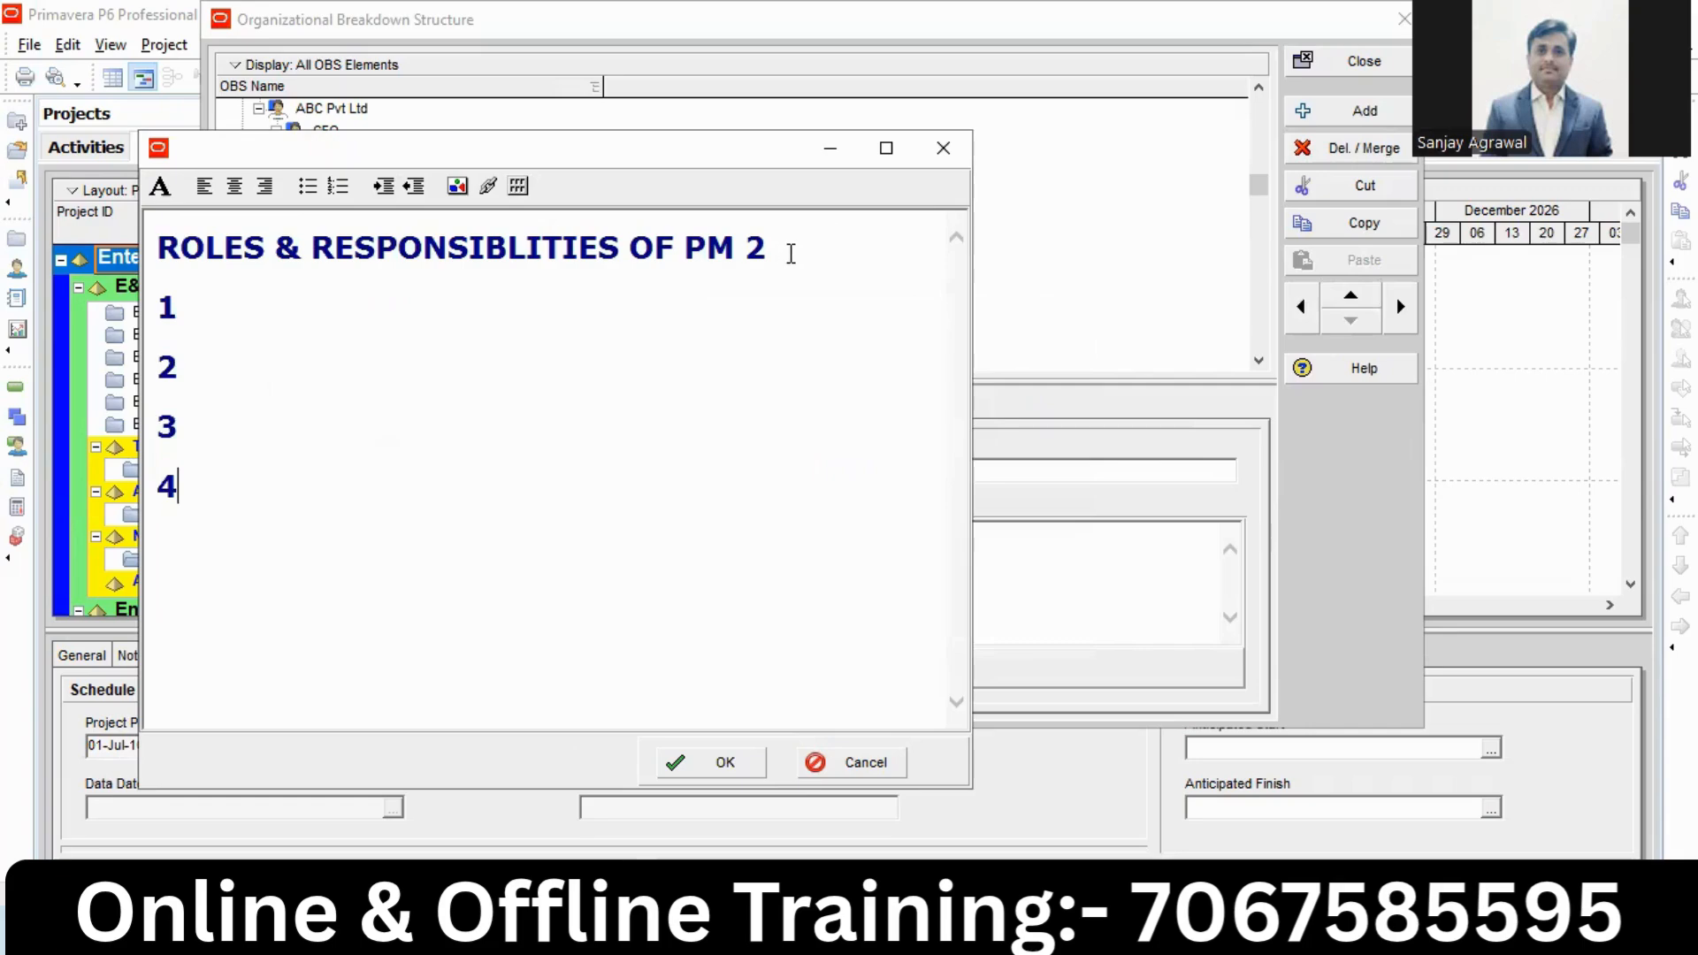
Complete item 1 as "WILL BE RESPONSIBLE FOR FOLLOWUP FROM SUBCONTRATOR AND SUPPLIER" and add a spaced period after the 2.
left_click(199, 296)
type("WI")
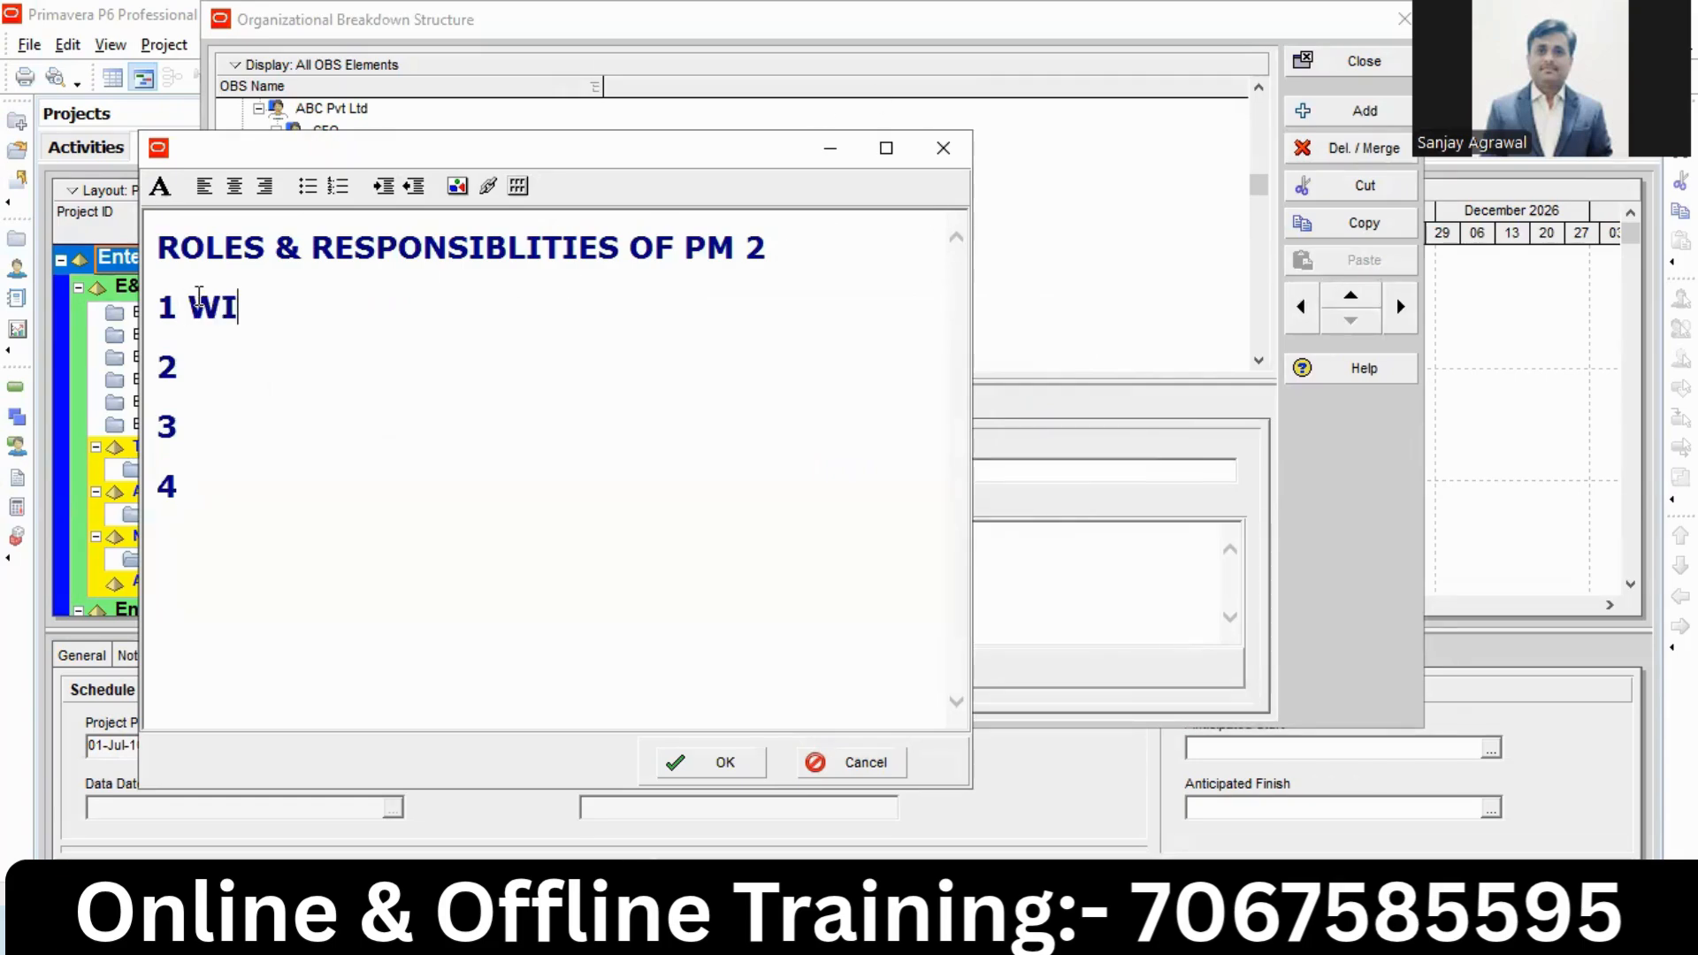
type("LL BE R")
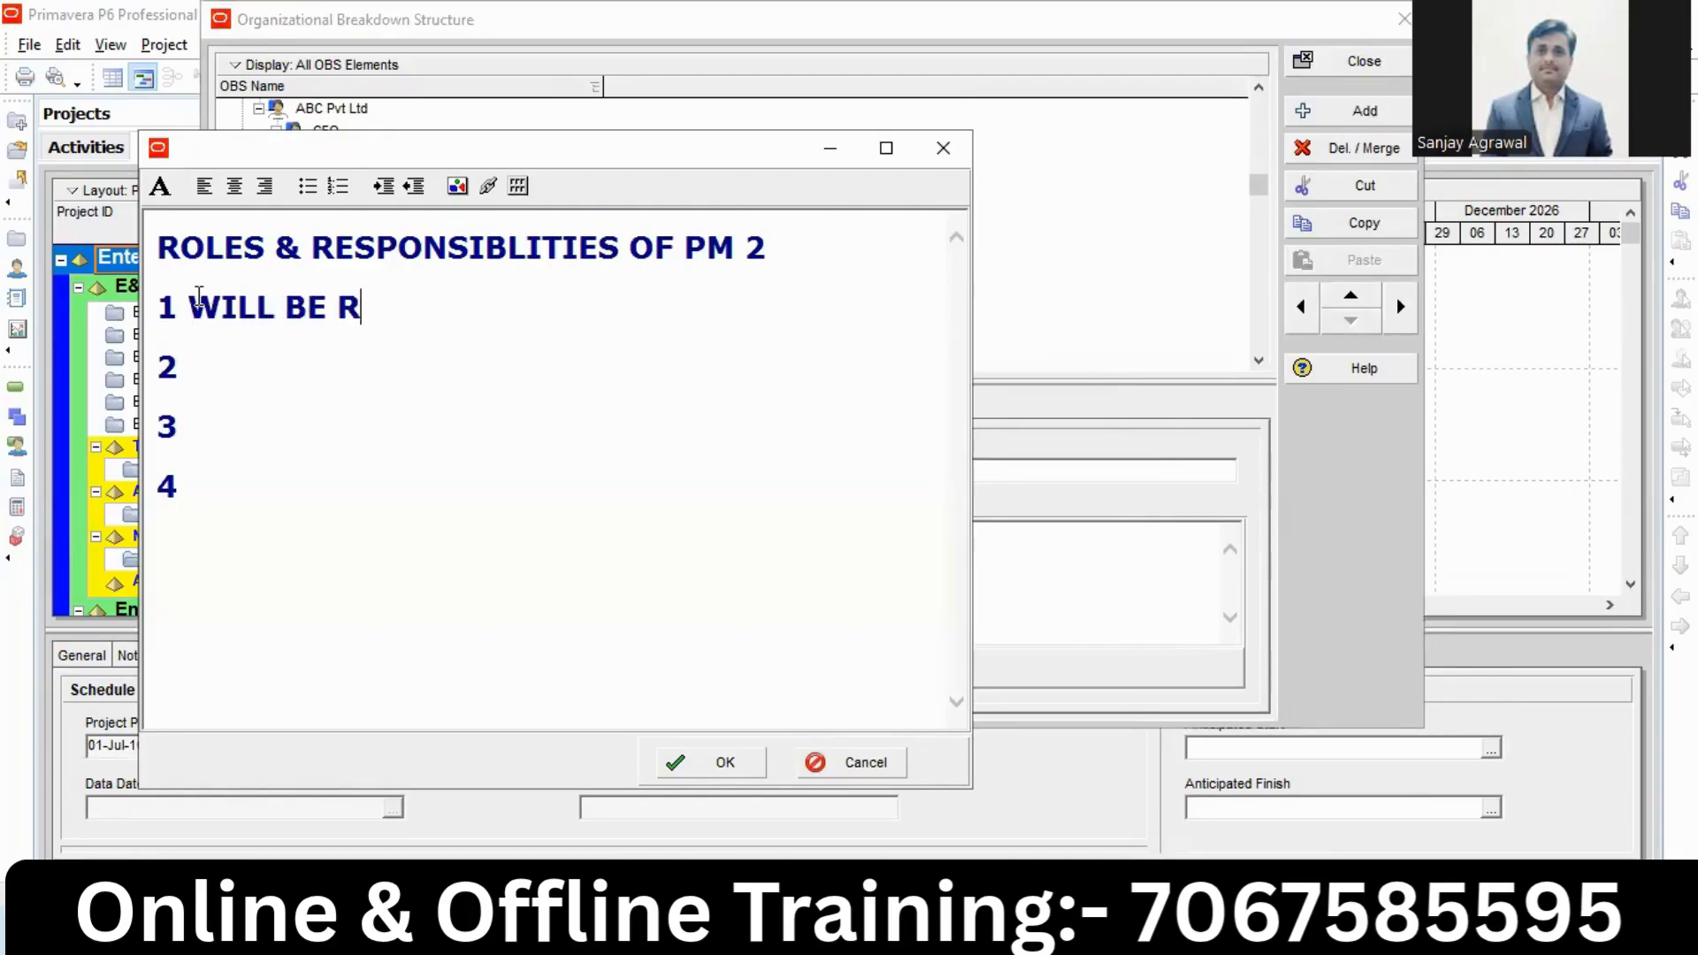
type("ESPONSI")
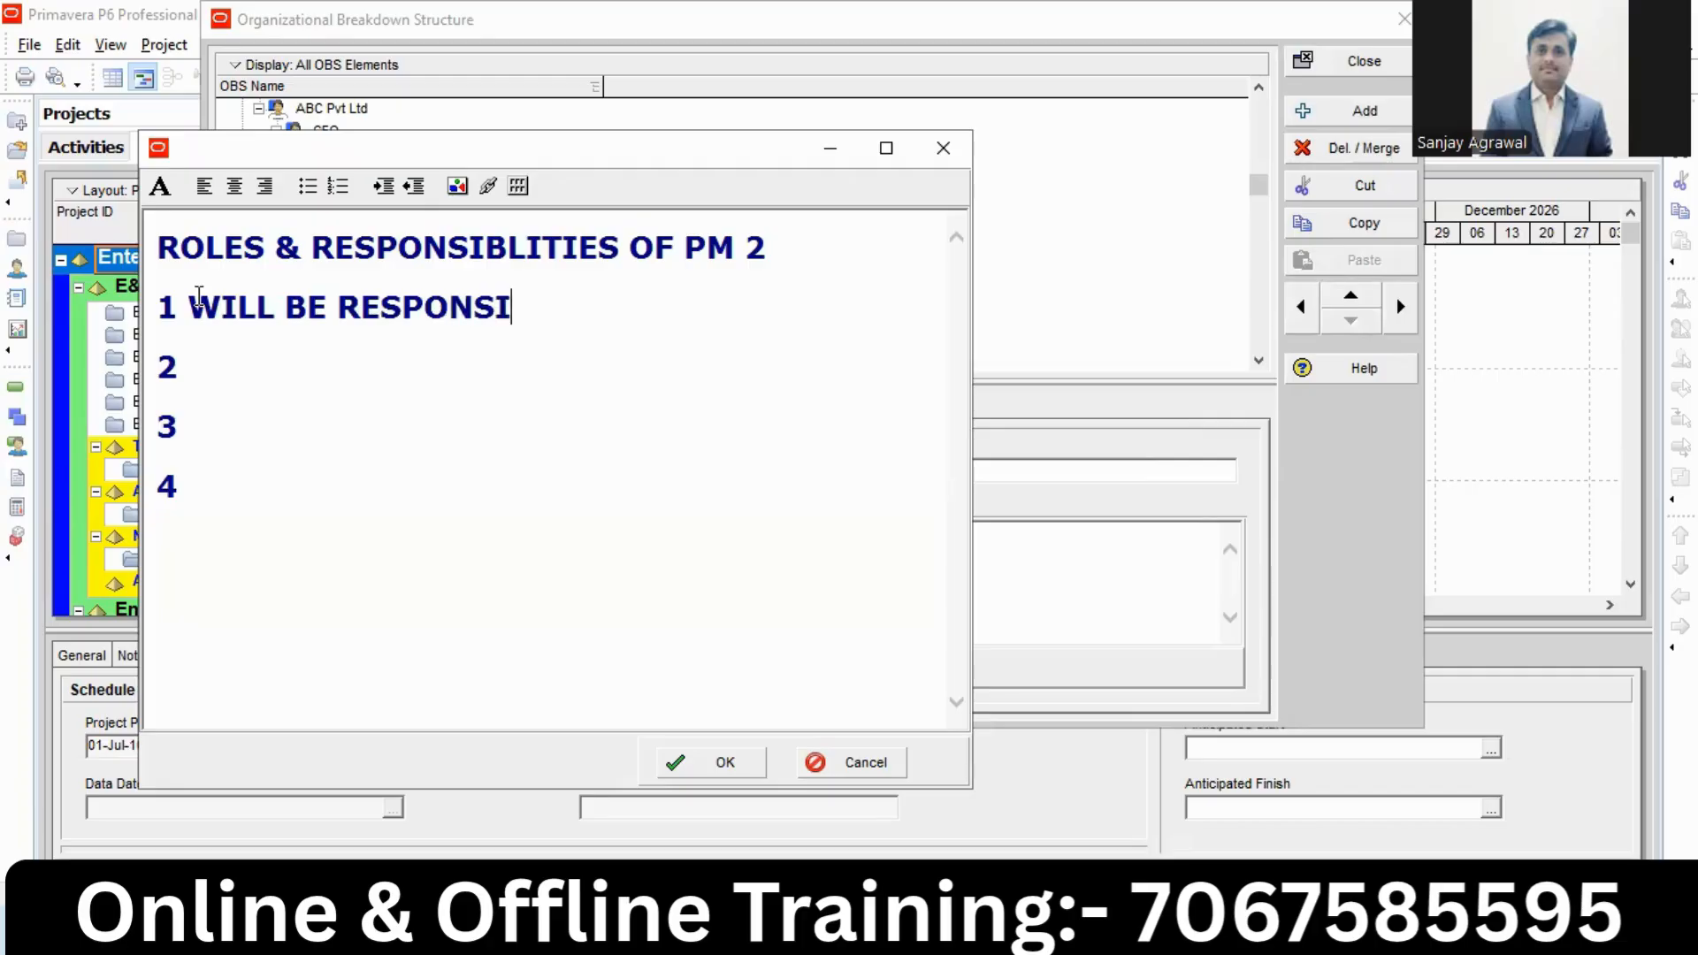
type("BLE FOR CREA")
key("BackSpace")
key("BackSpace")
key("BackSpace")
key("BackSpace")
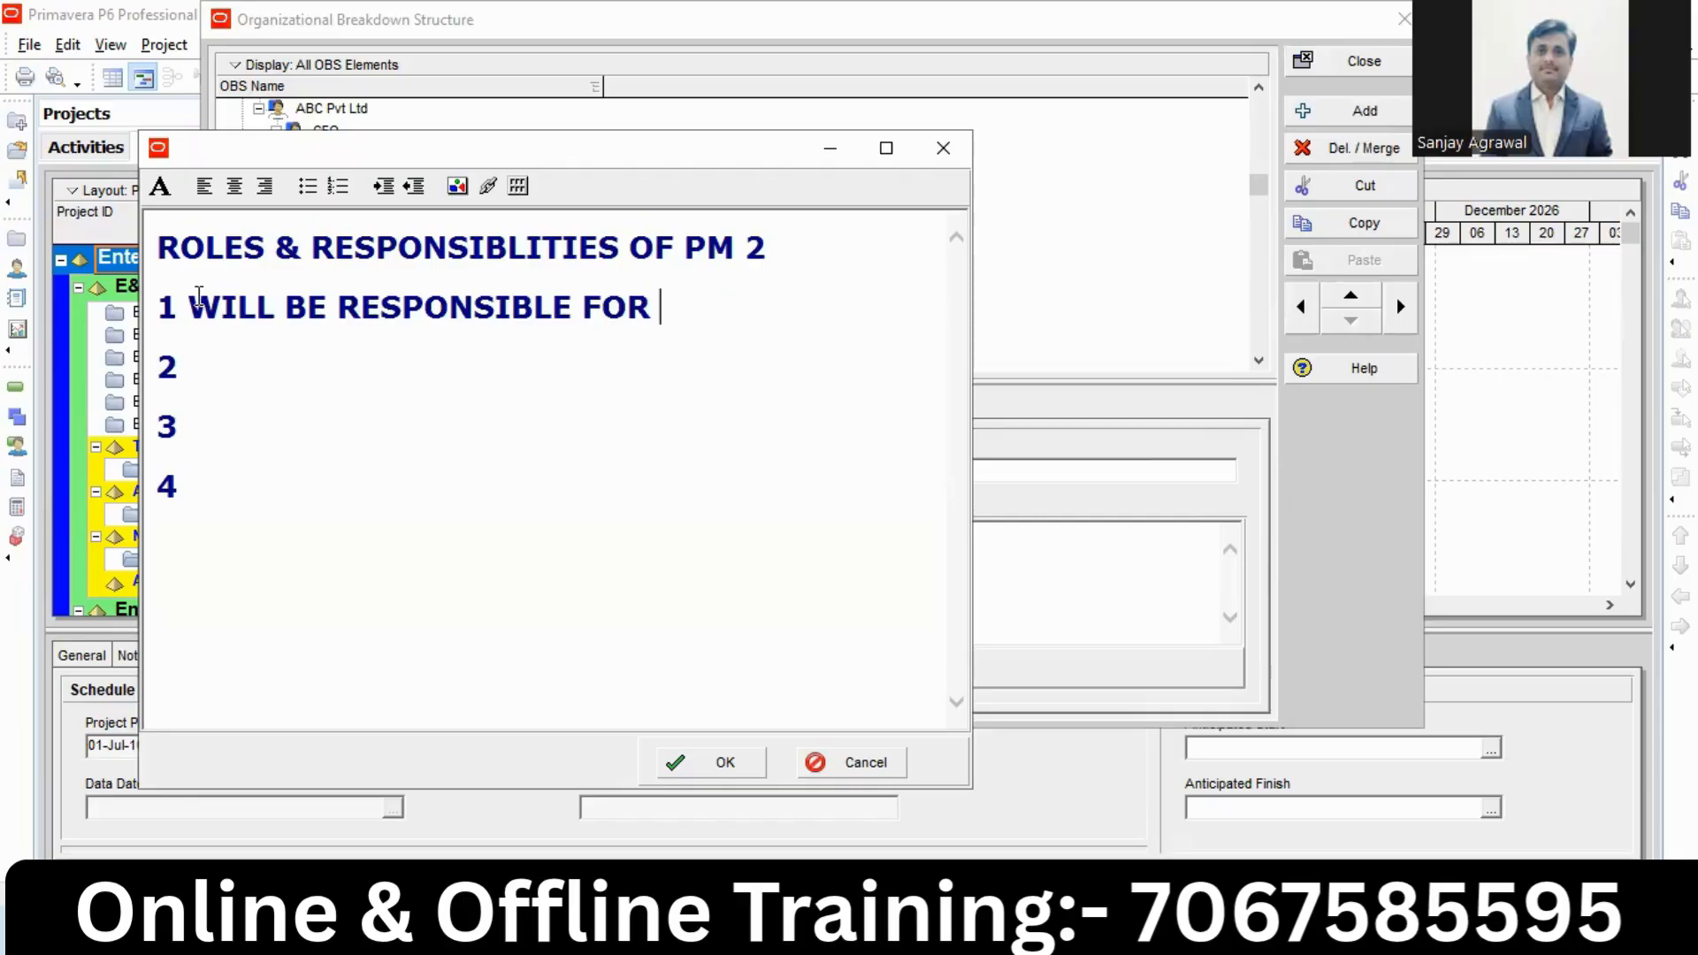
type("FOLLOWUP")
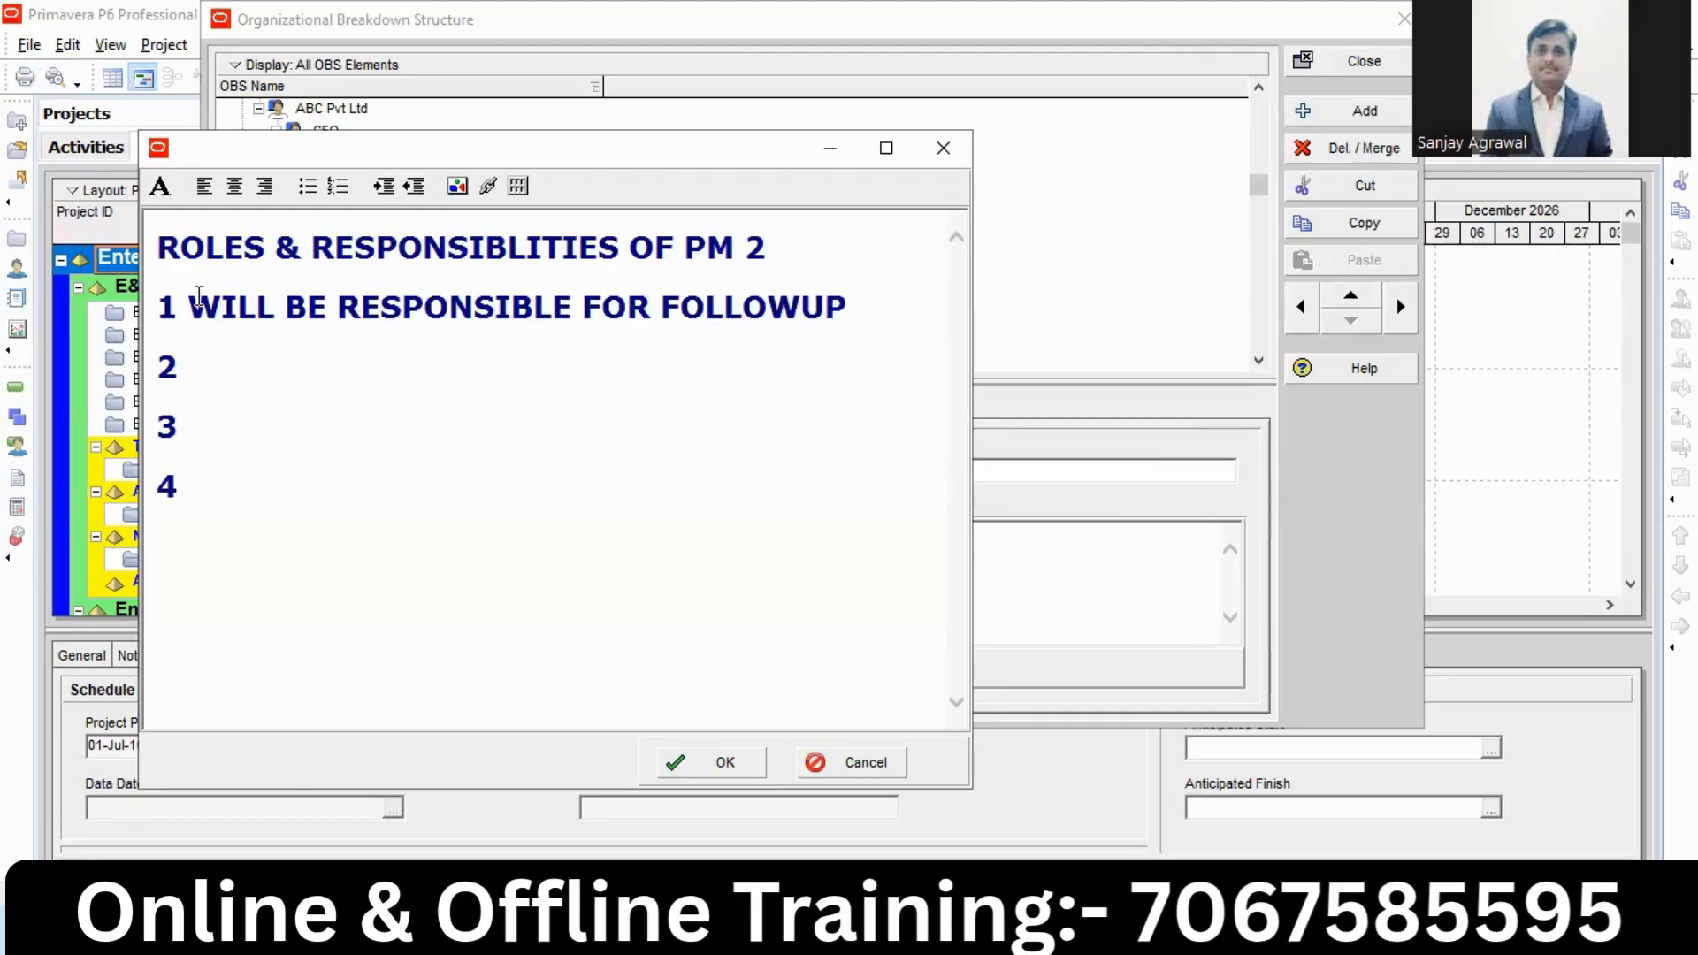
type("FROM SUBC")
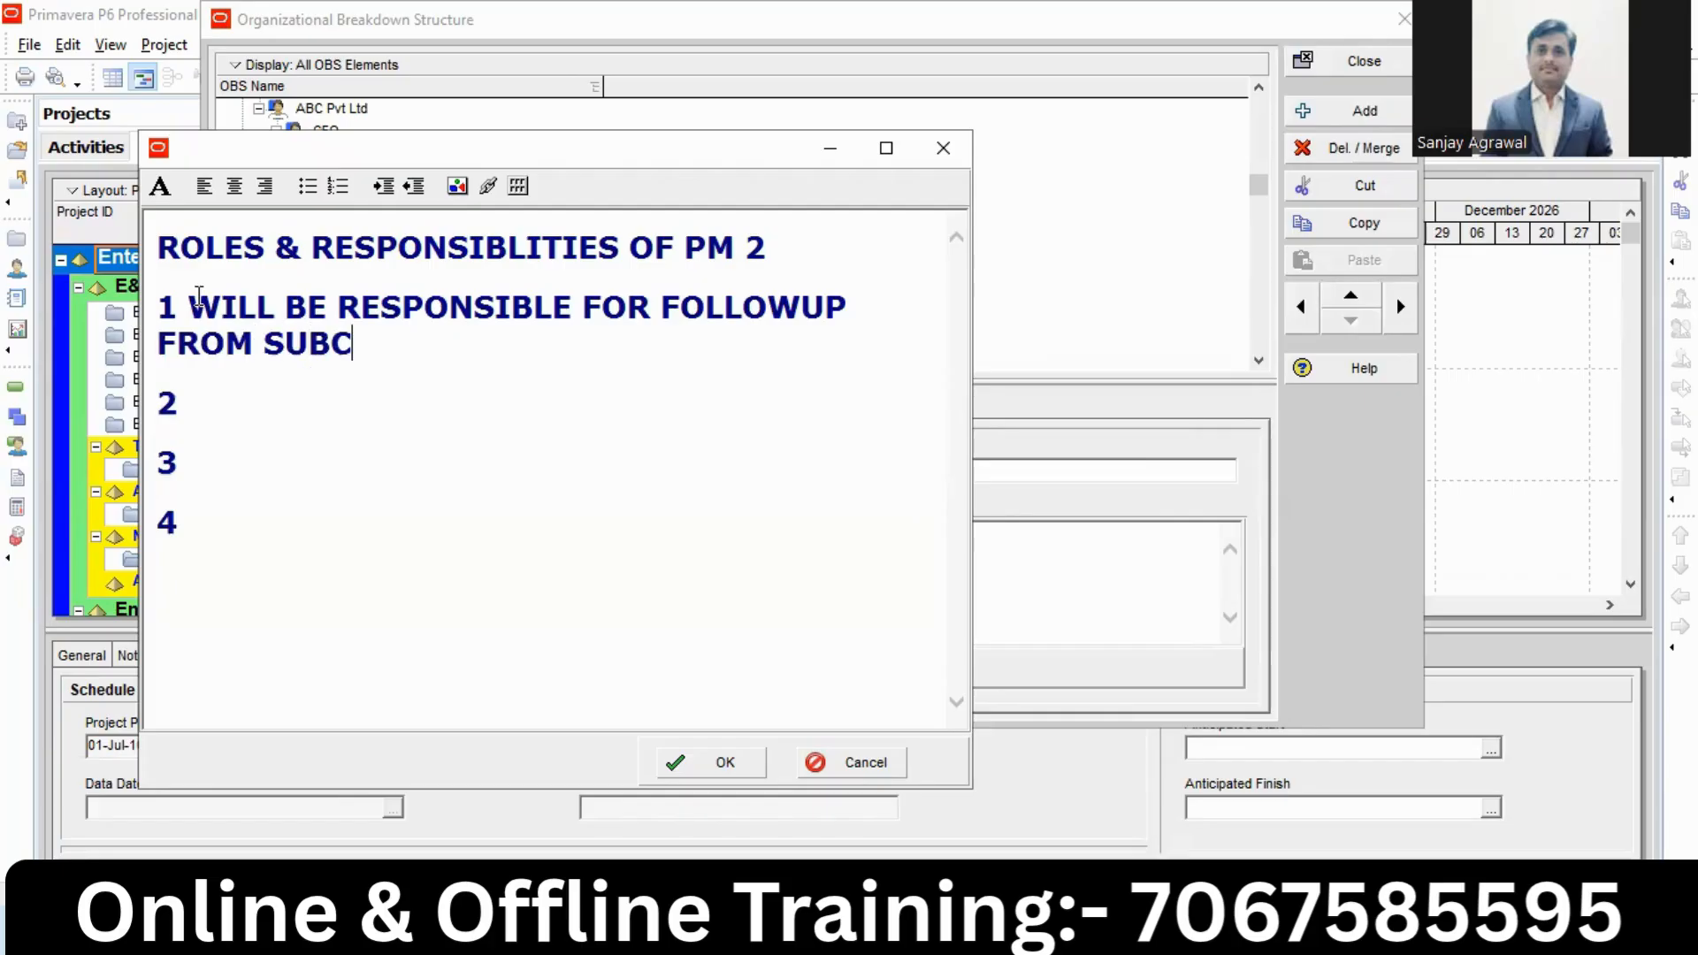
type("ONTRATOR ")
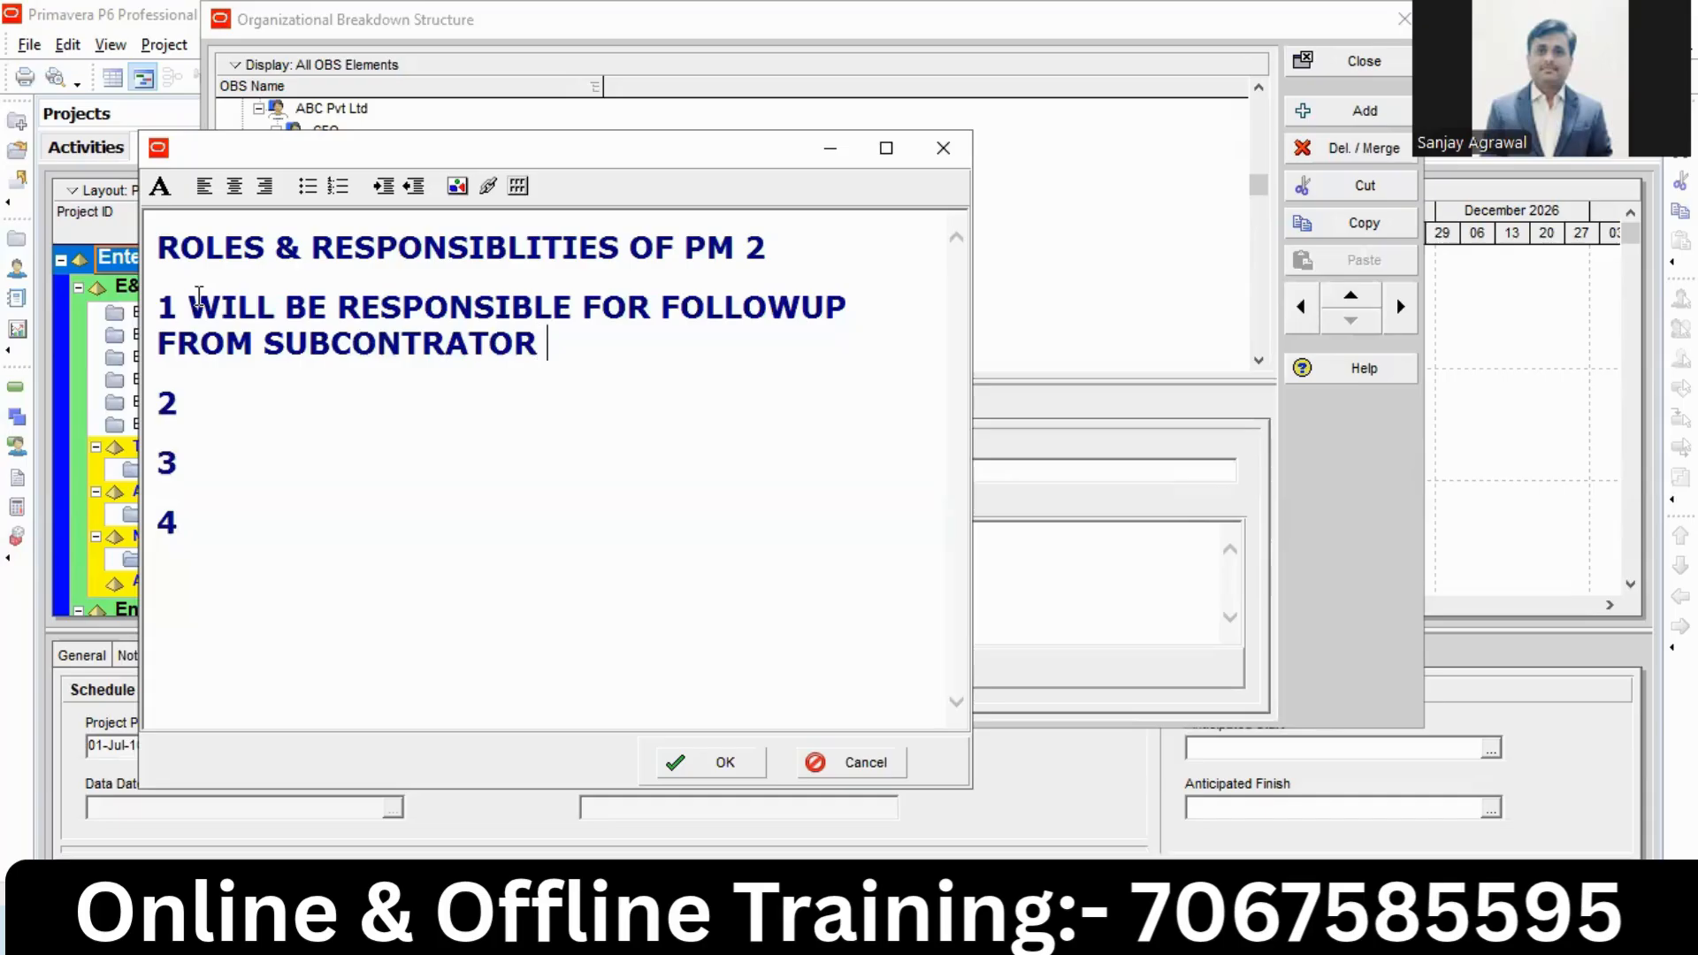
type("AND S")
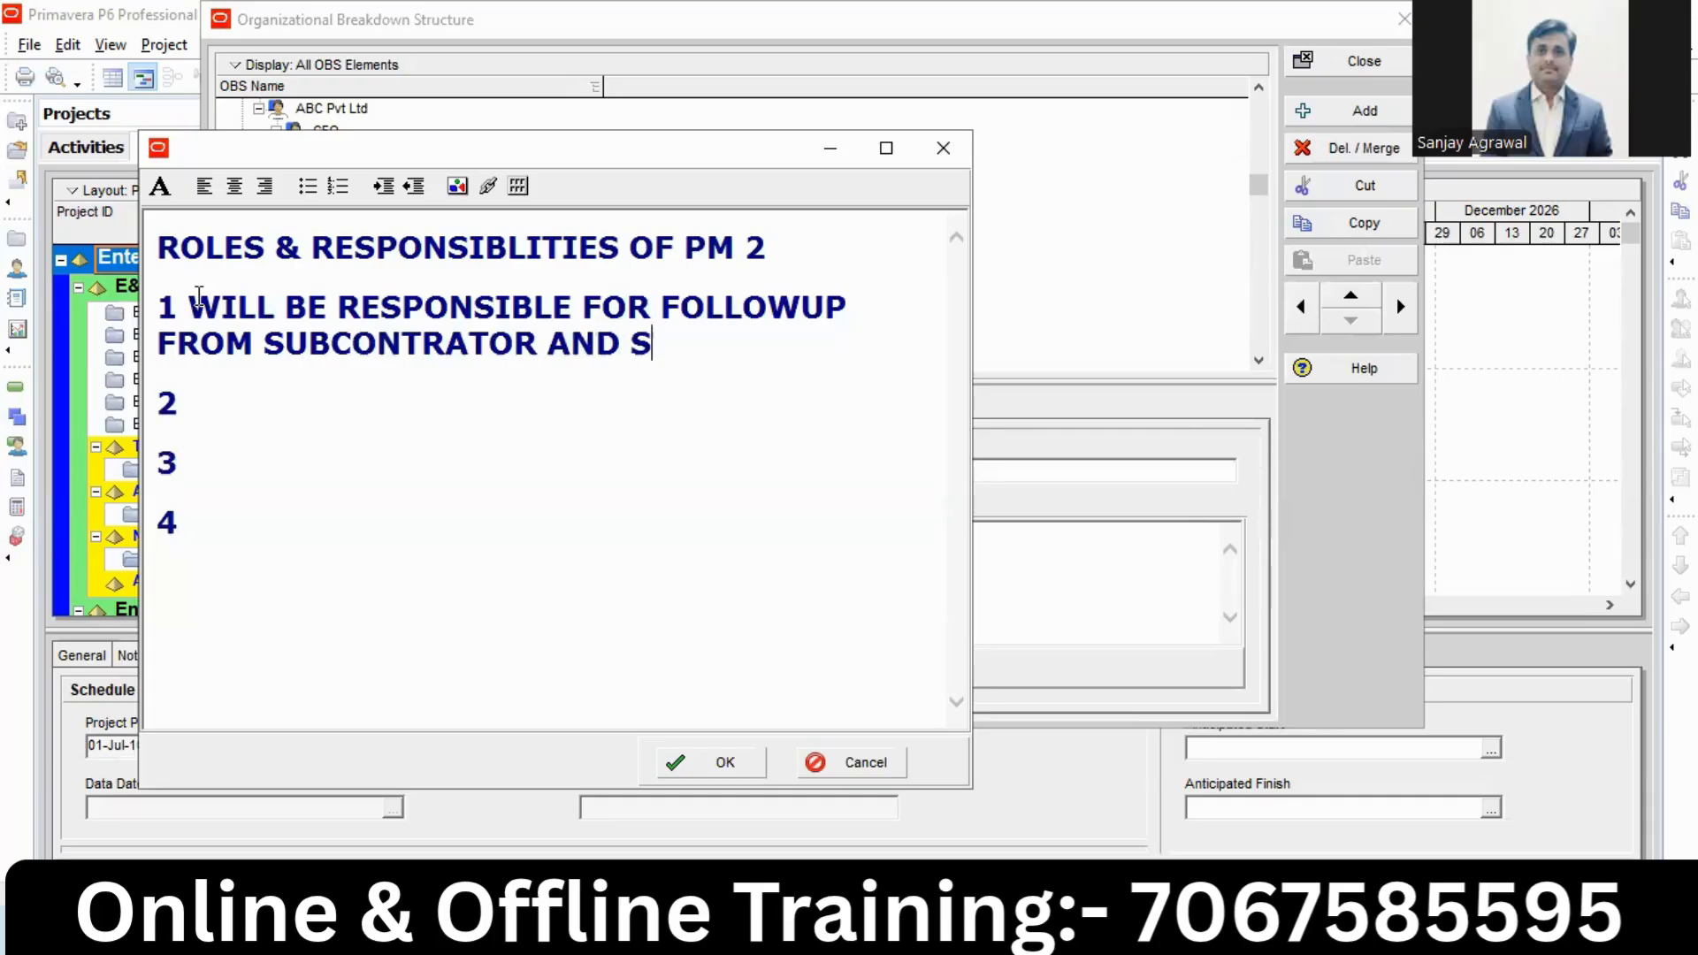
type("UPPLIER  2")
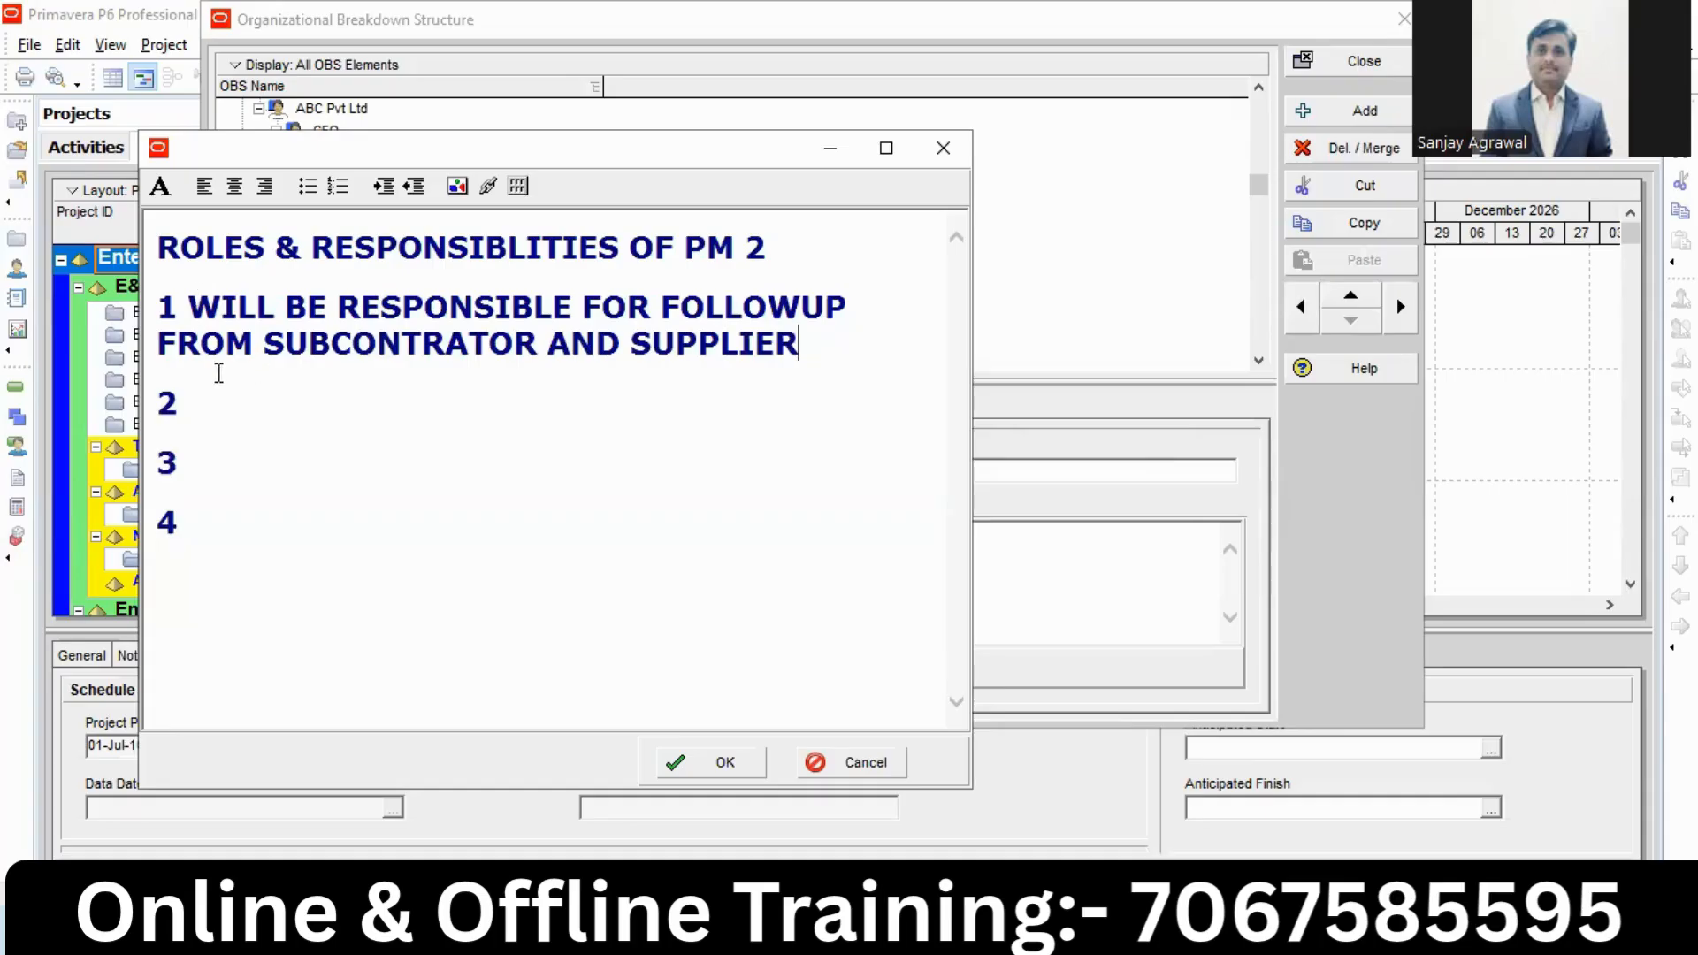
type(" .")
Try centre and right alignment on the item 1 text and return it to left alignment.
left_click_drag(799, 351, 160, 301)
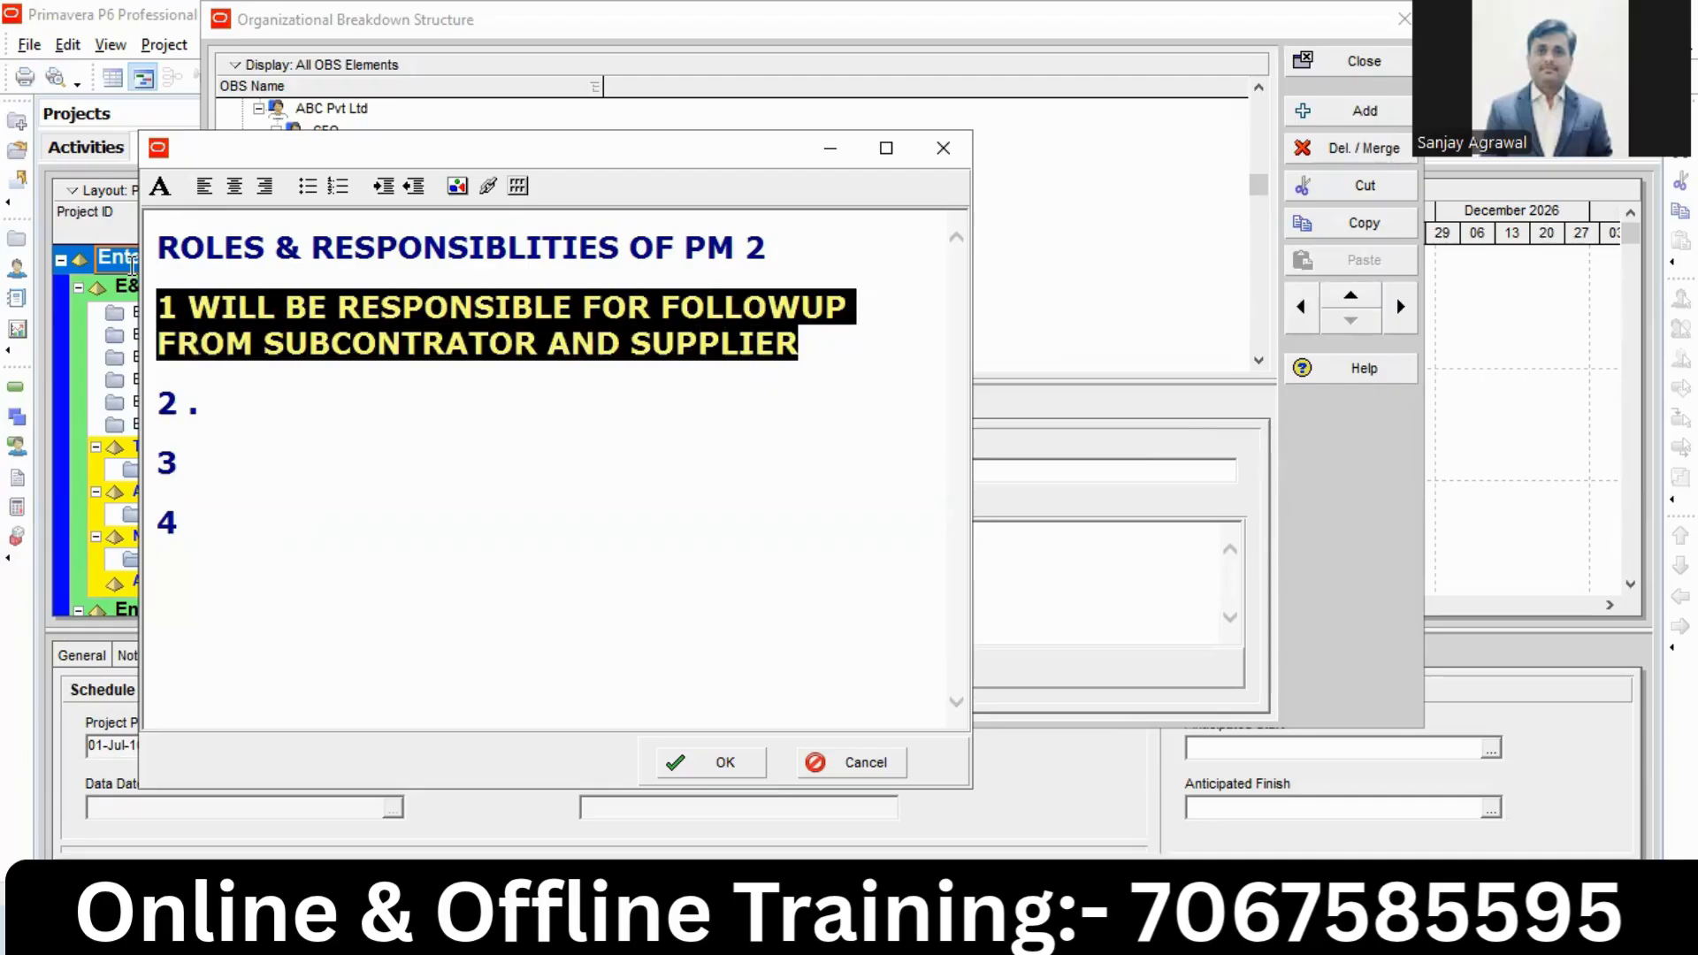
left_click(235, 186)
left_click(265, 185)
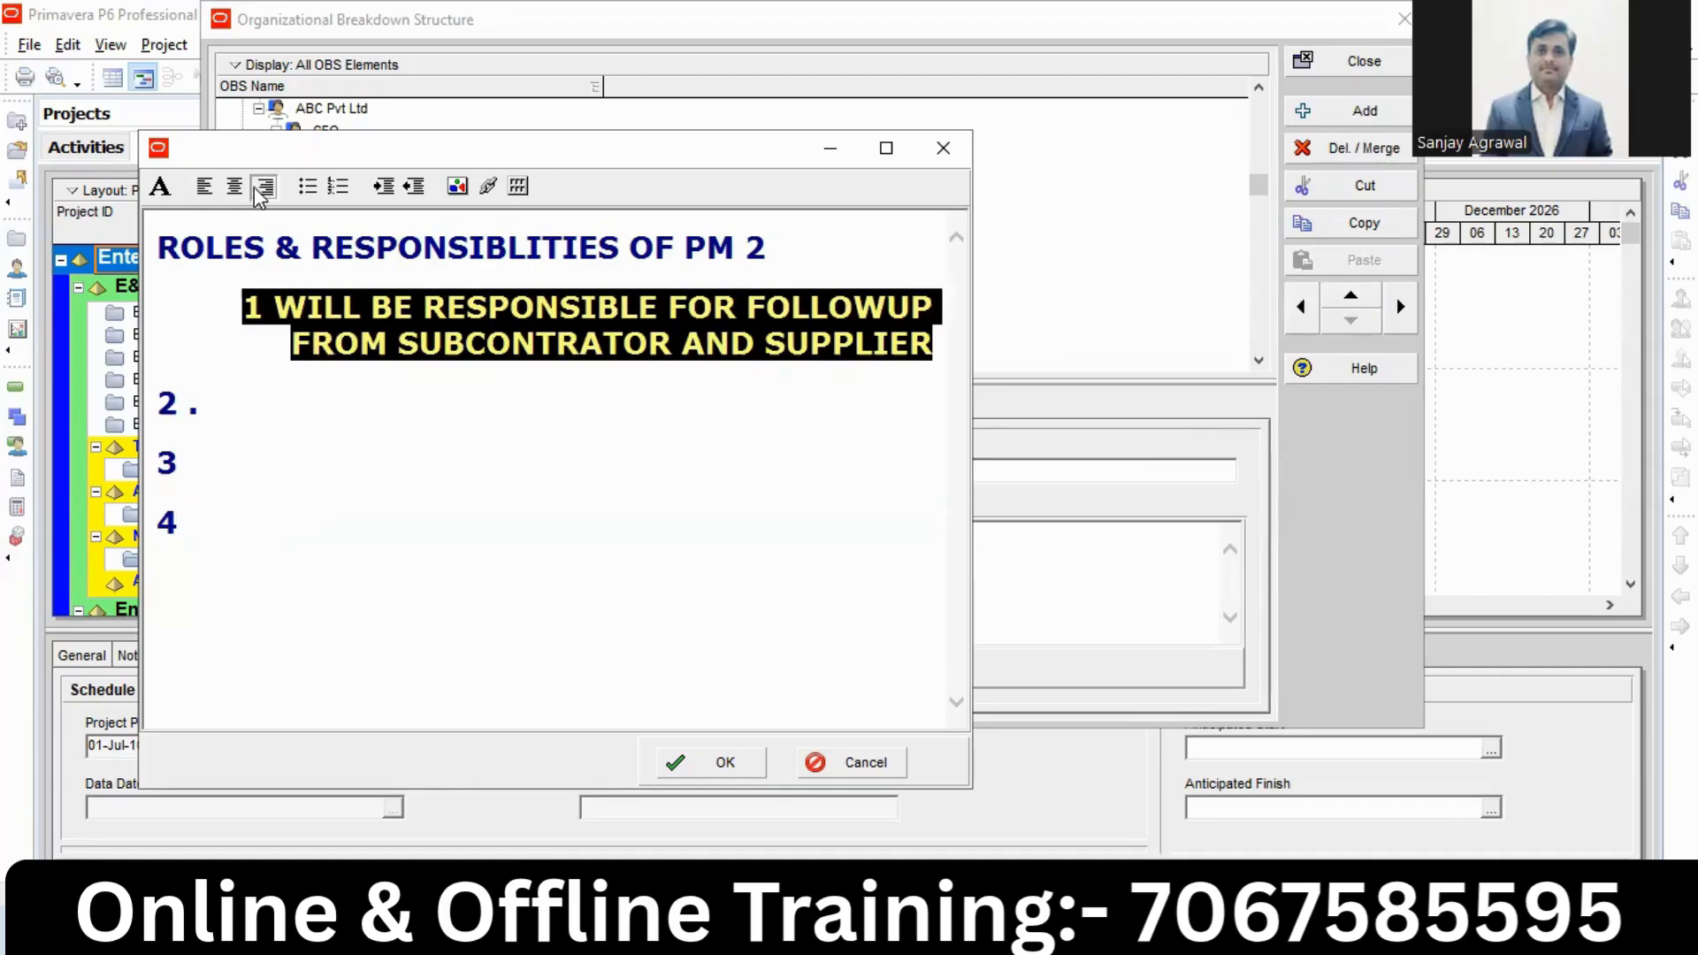
left_click(203, 188)
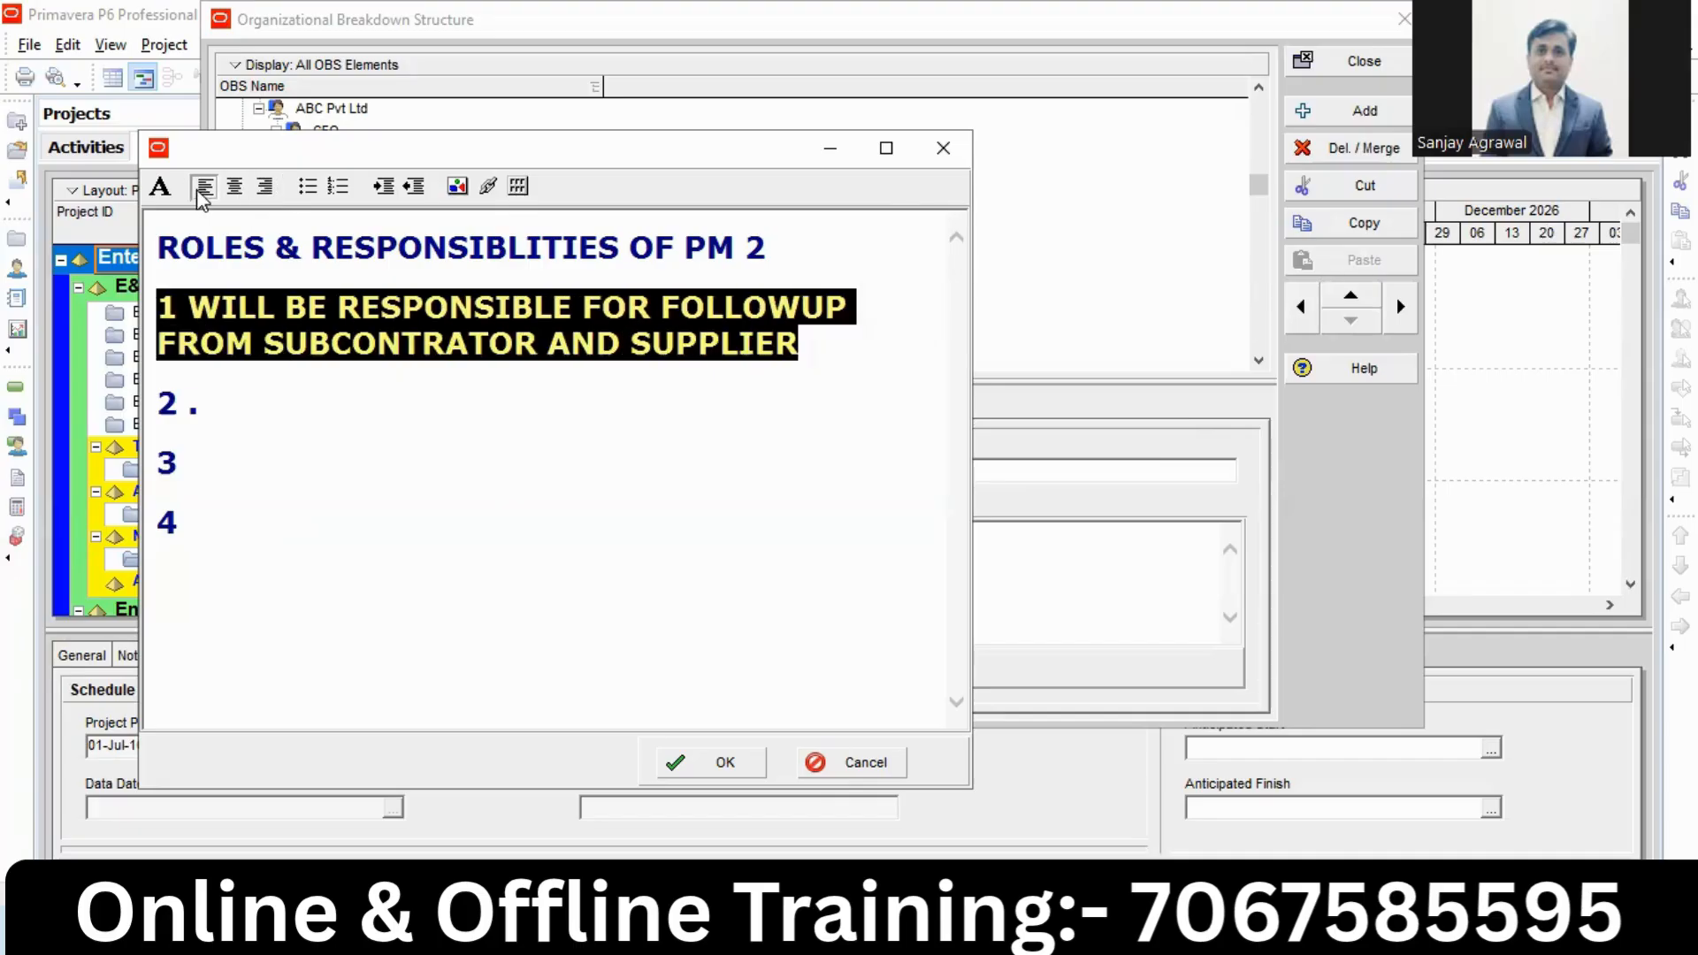
left_click(248, 462)
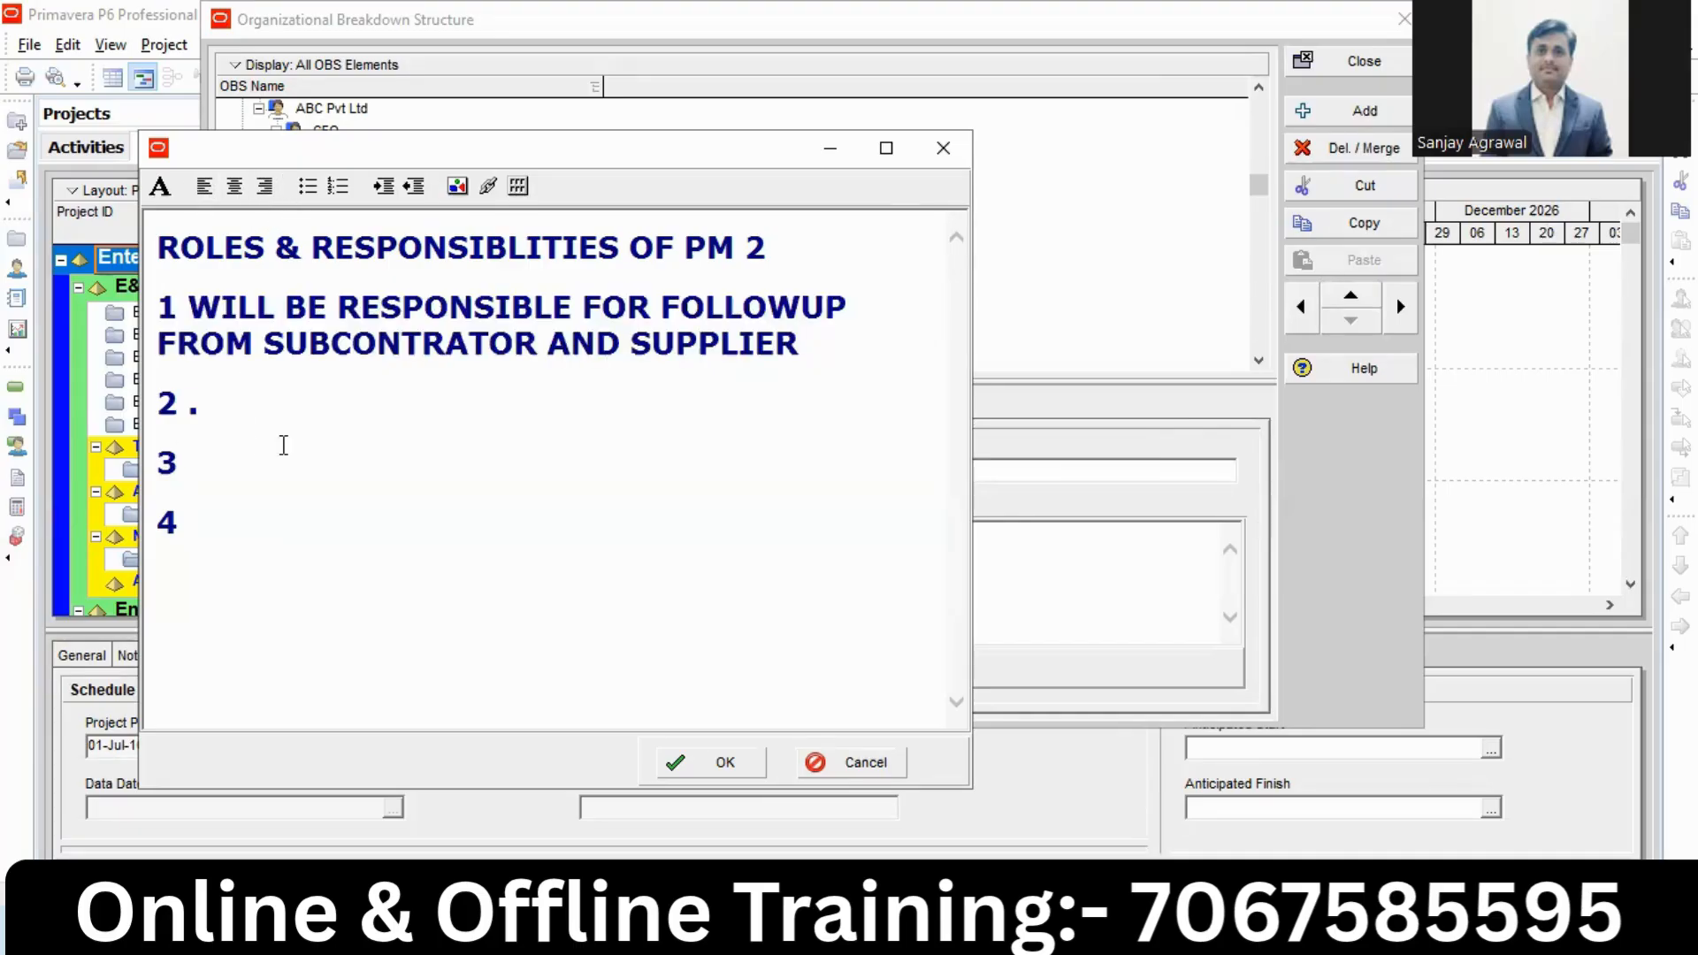
Format items 1 to 4 as a list, trying numbering and settling on bullets.
left_click_drag(244, 542, 158, 308)
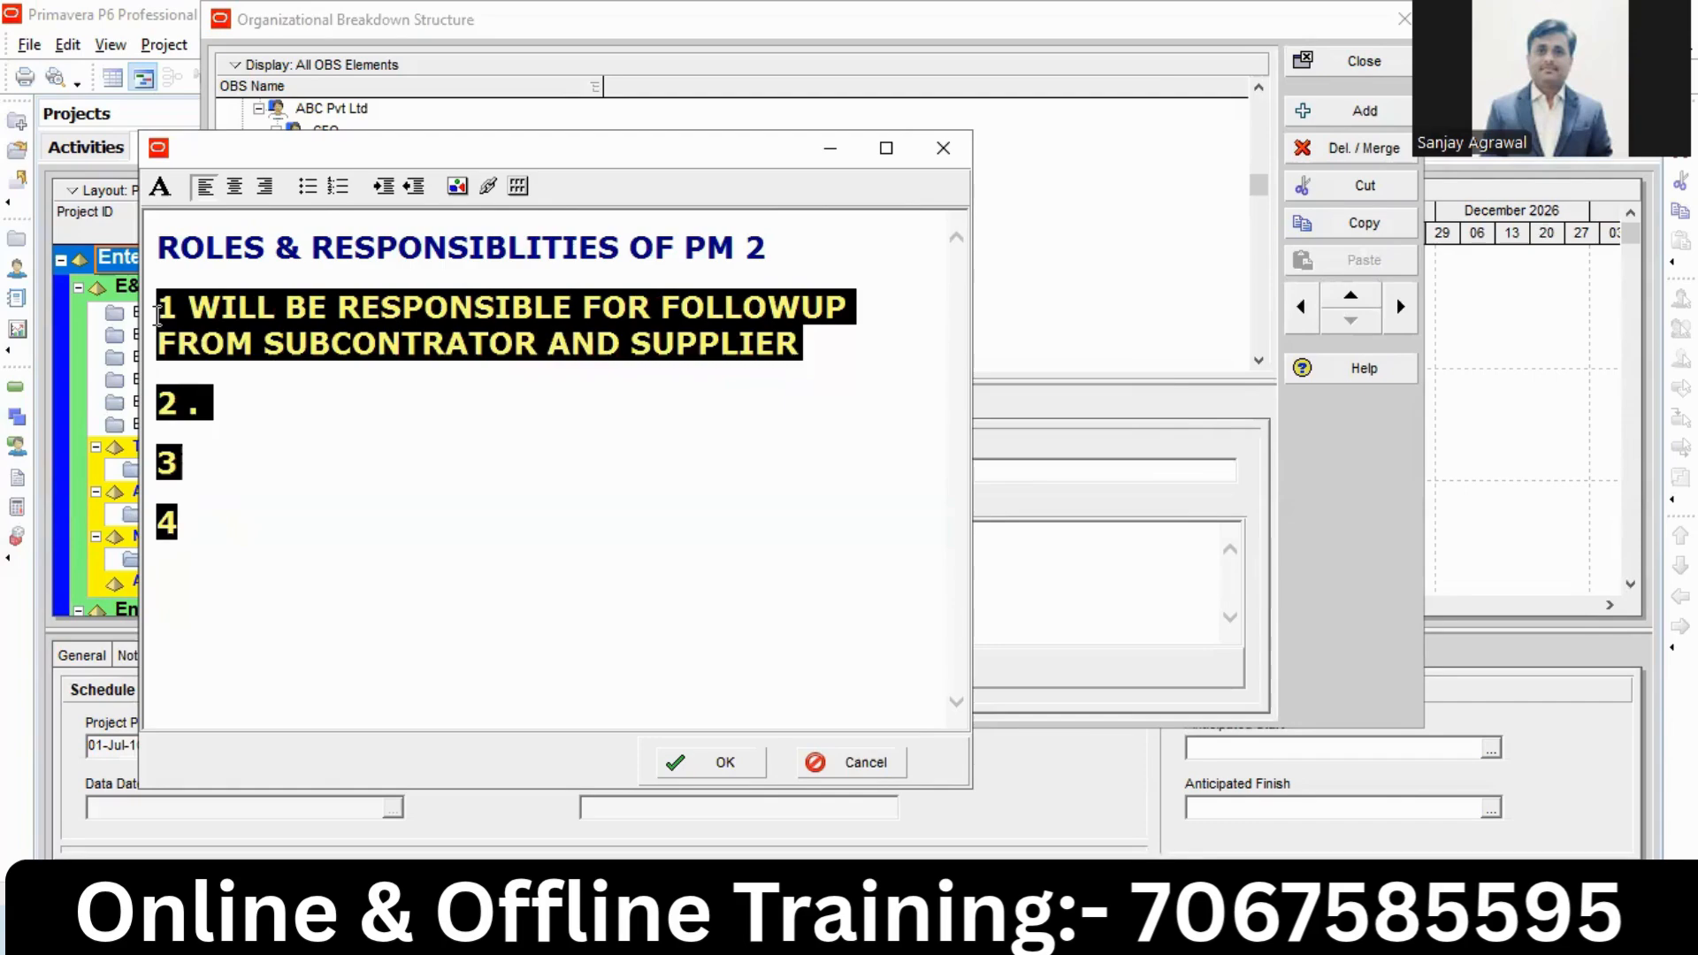
left_click(307, 186)
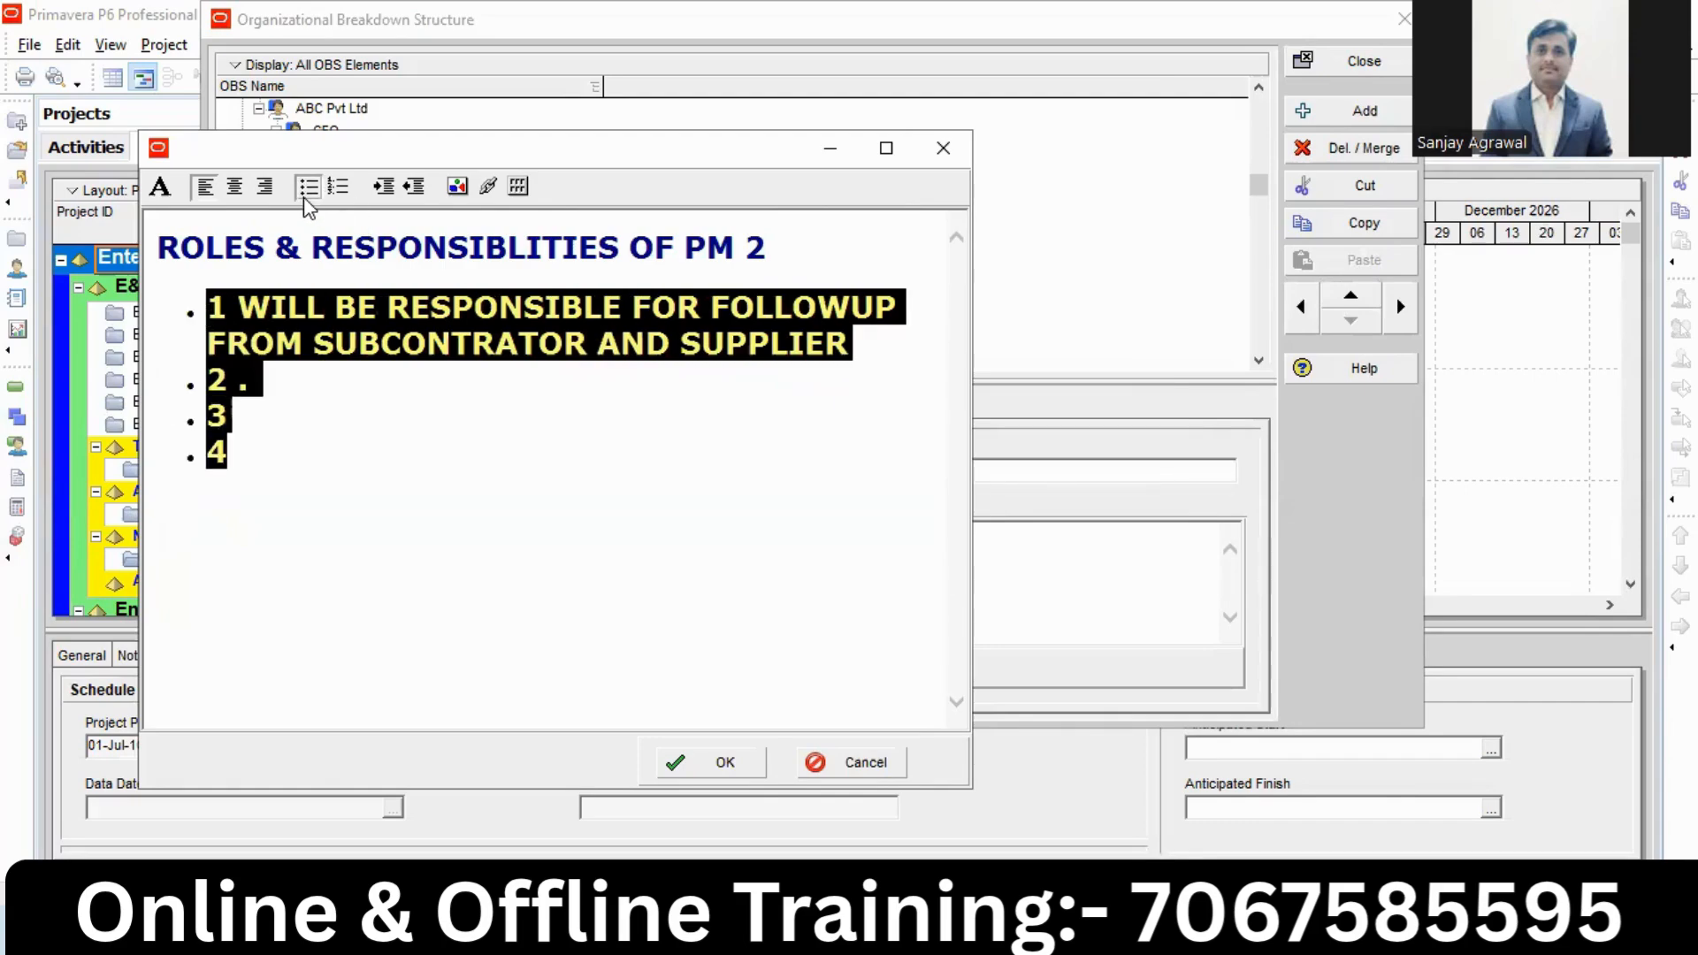
left_click(329, 190)
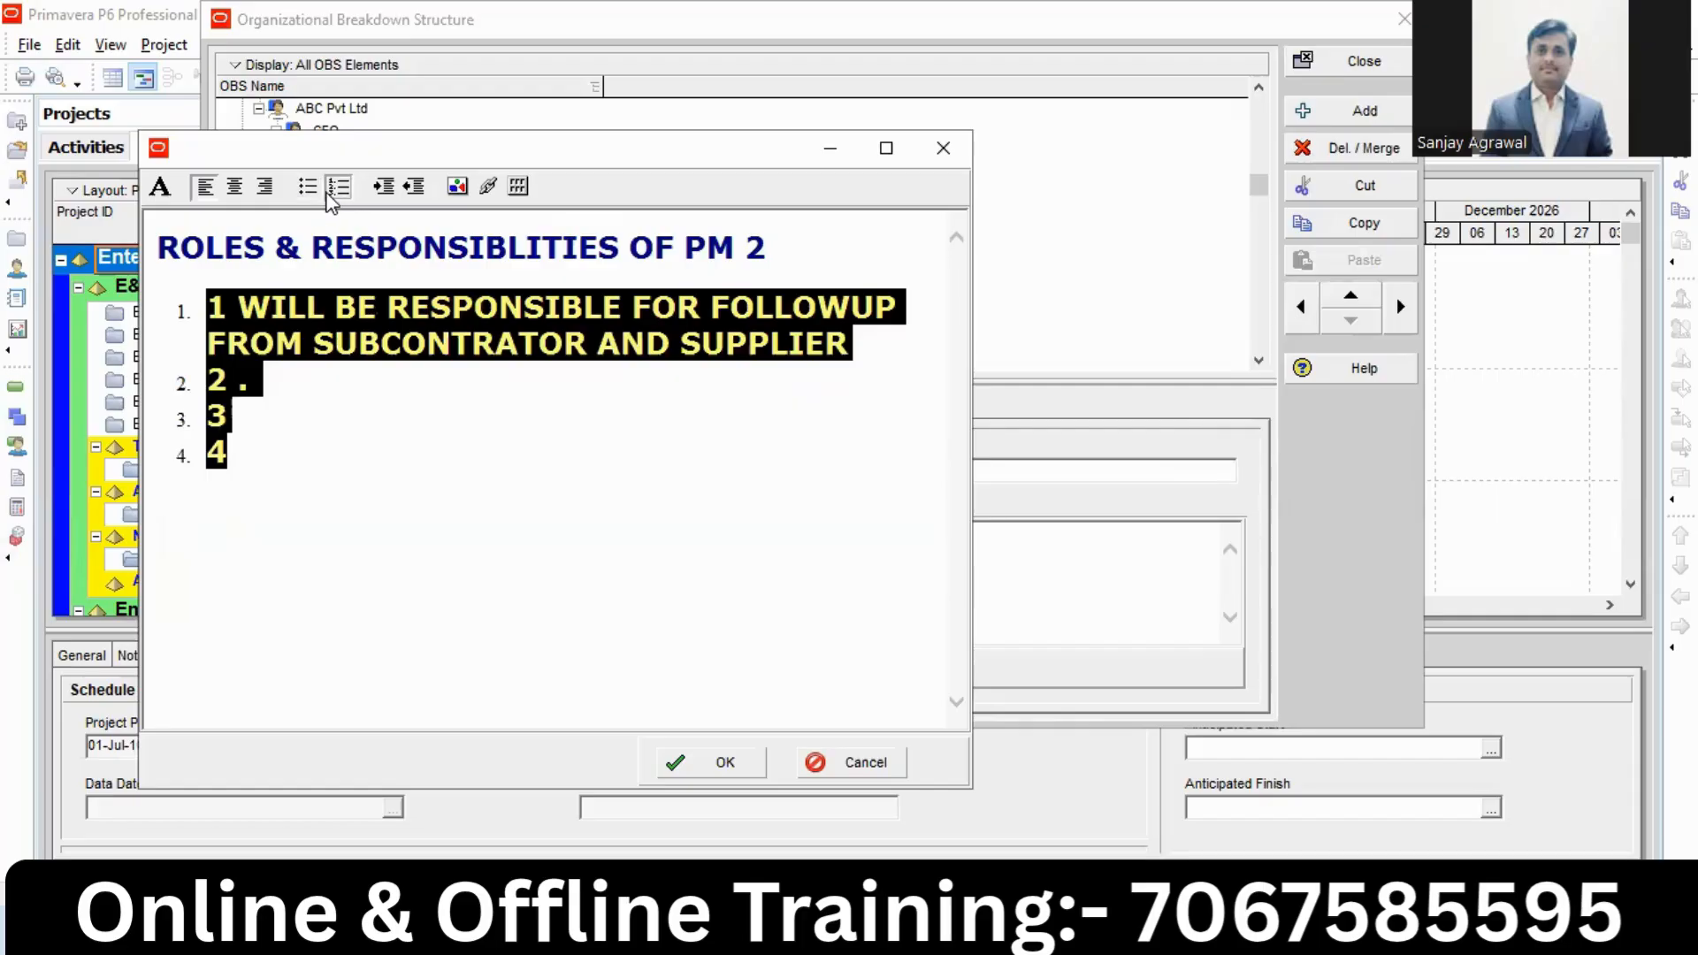
left_click(307, 186)
Add an empty bullet beneath item 2 and indent it as a sub-item.
left_click(298, 371)
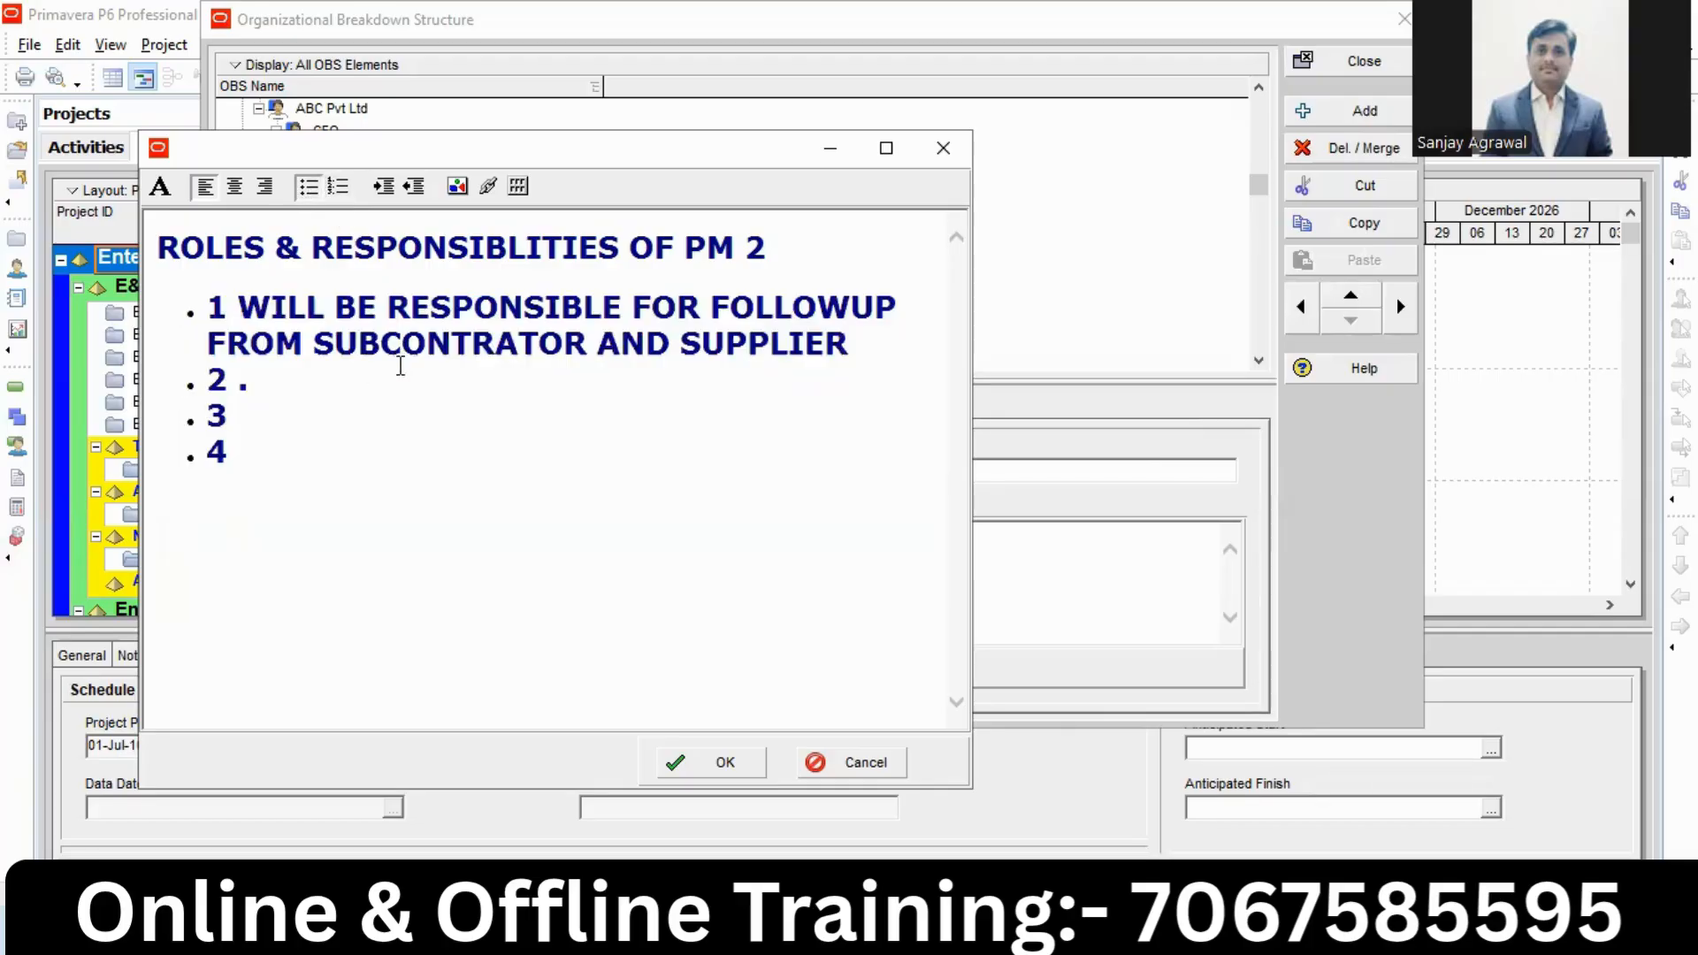
key("Return")
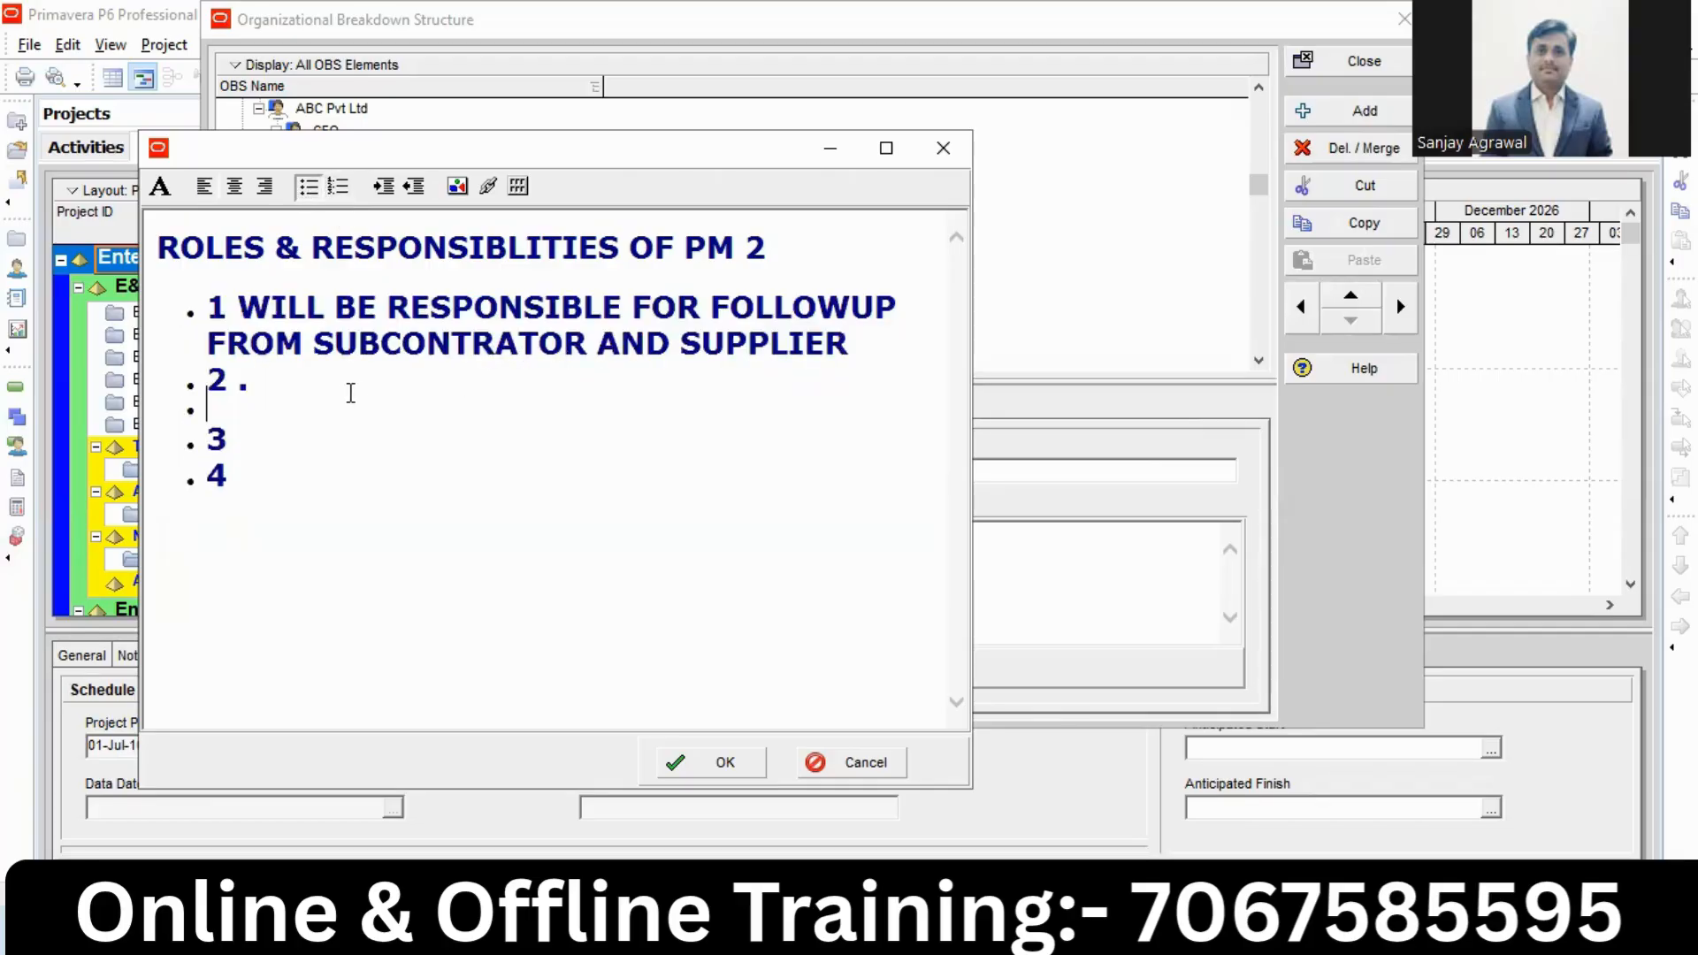
left_click(383, 187)
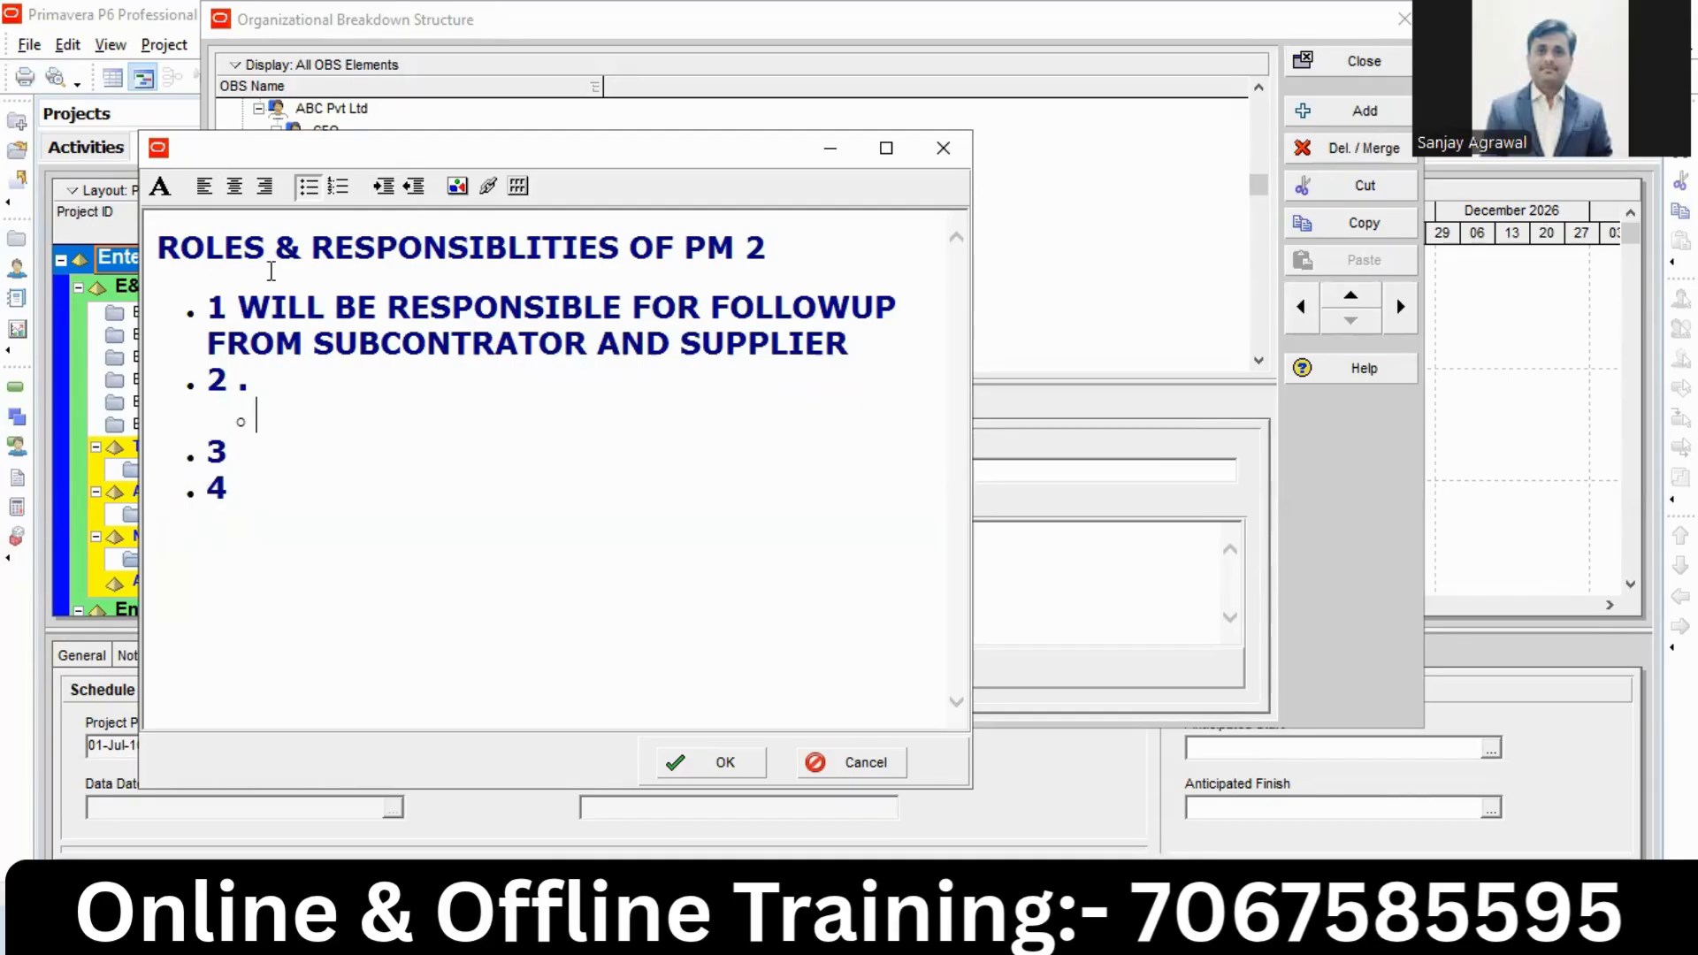
Start a plain unbulleted line beneath item 4 of the PM 2 responsibilities list.
left_click(236, 490)
key("BackSpace")
left_click(458, 187)
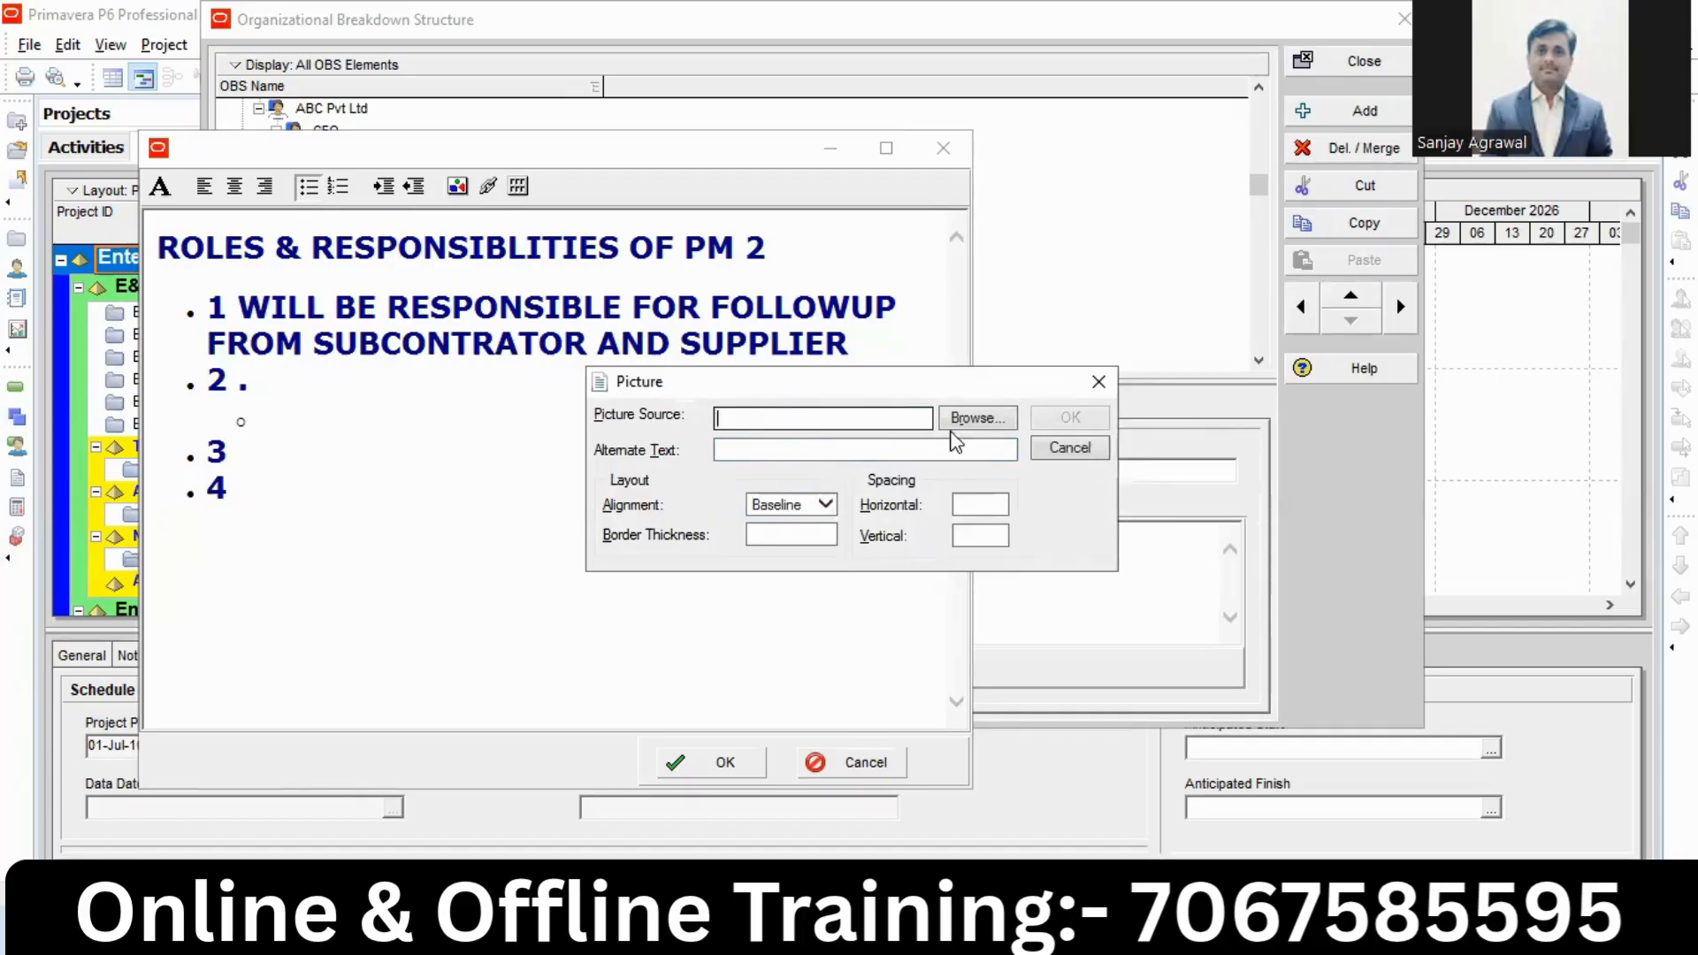
left_click(1099, 381)
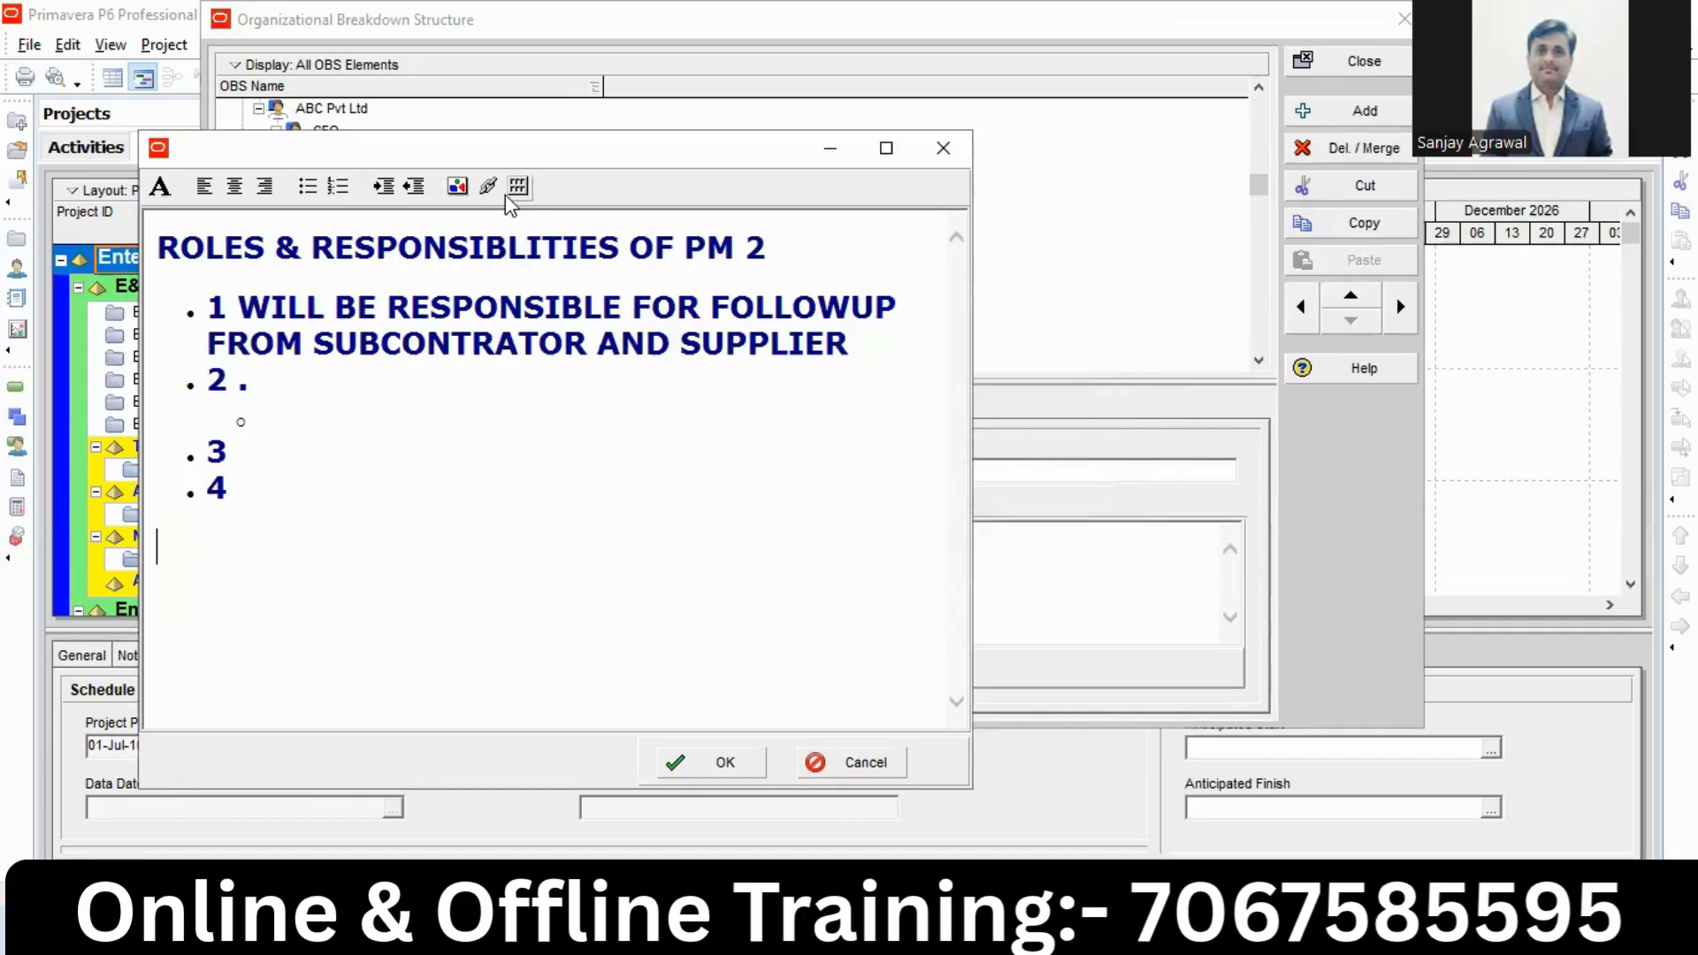
Insert the picture primavera_p6_installation_thumbnail from the Downloads folder beneath the list, with Baseline alignment.
left_click(458, 185)
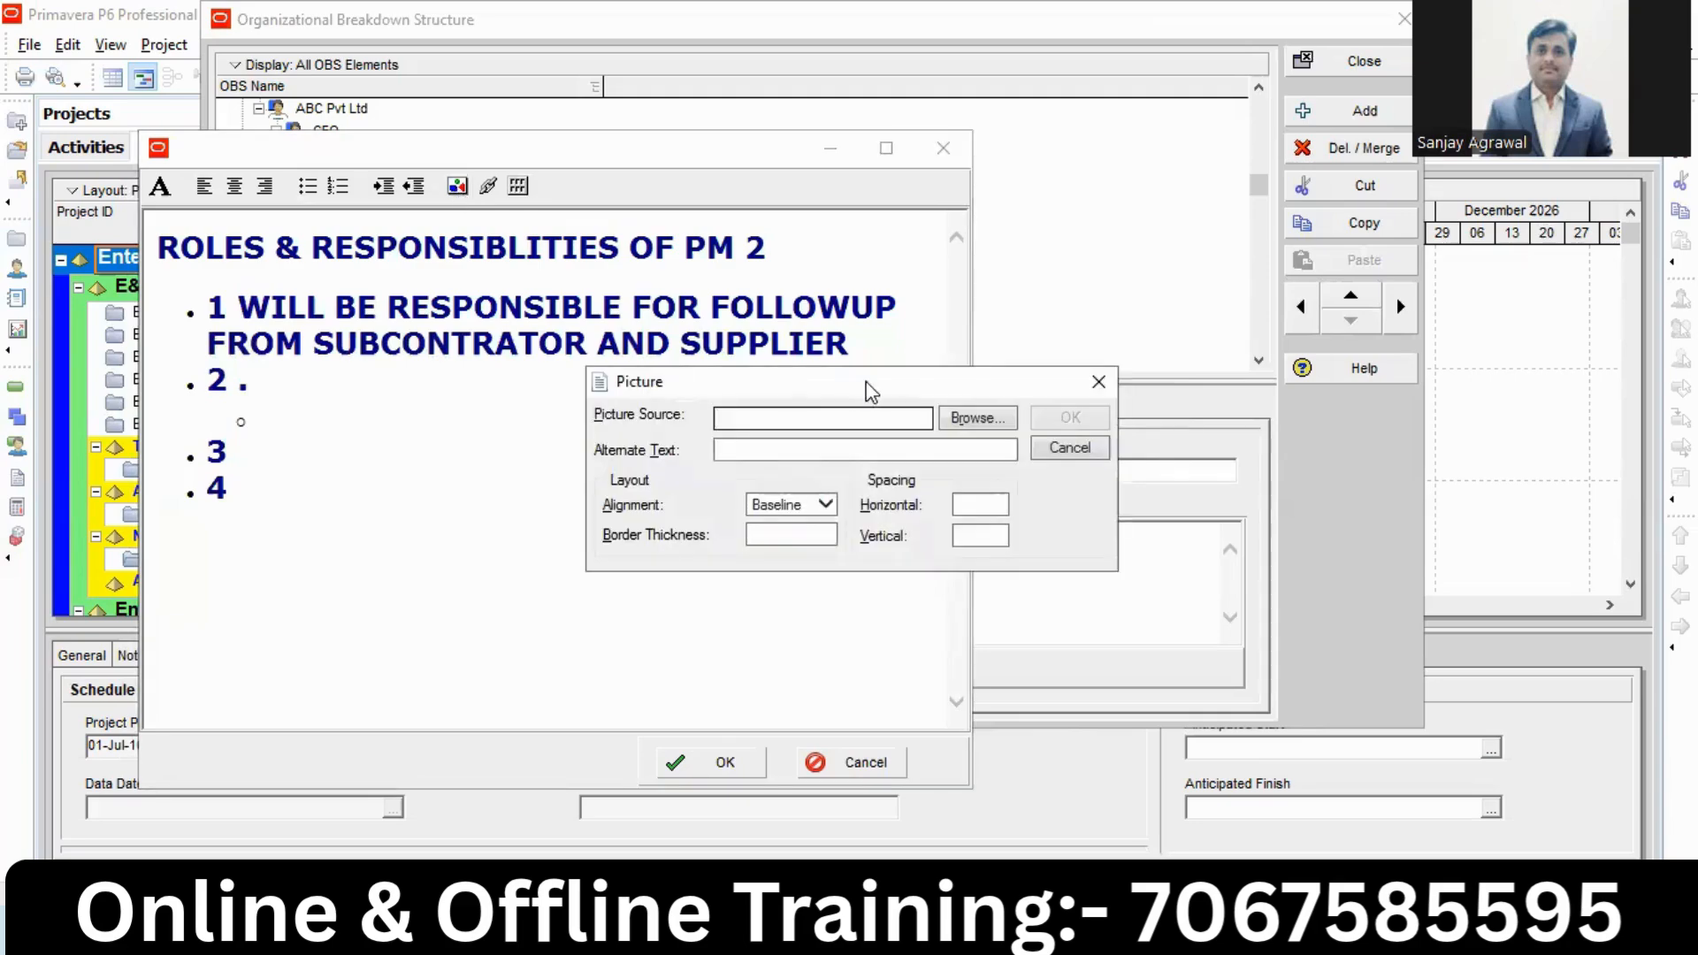
left_click(973, 419)
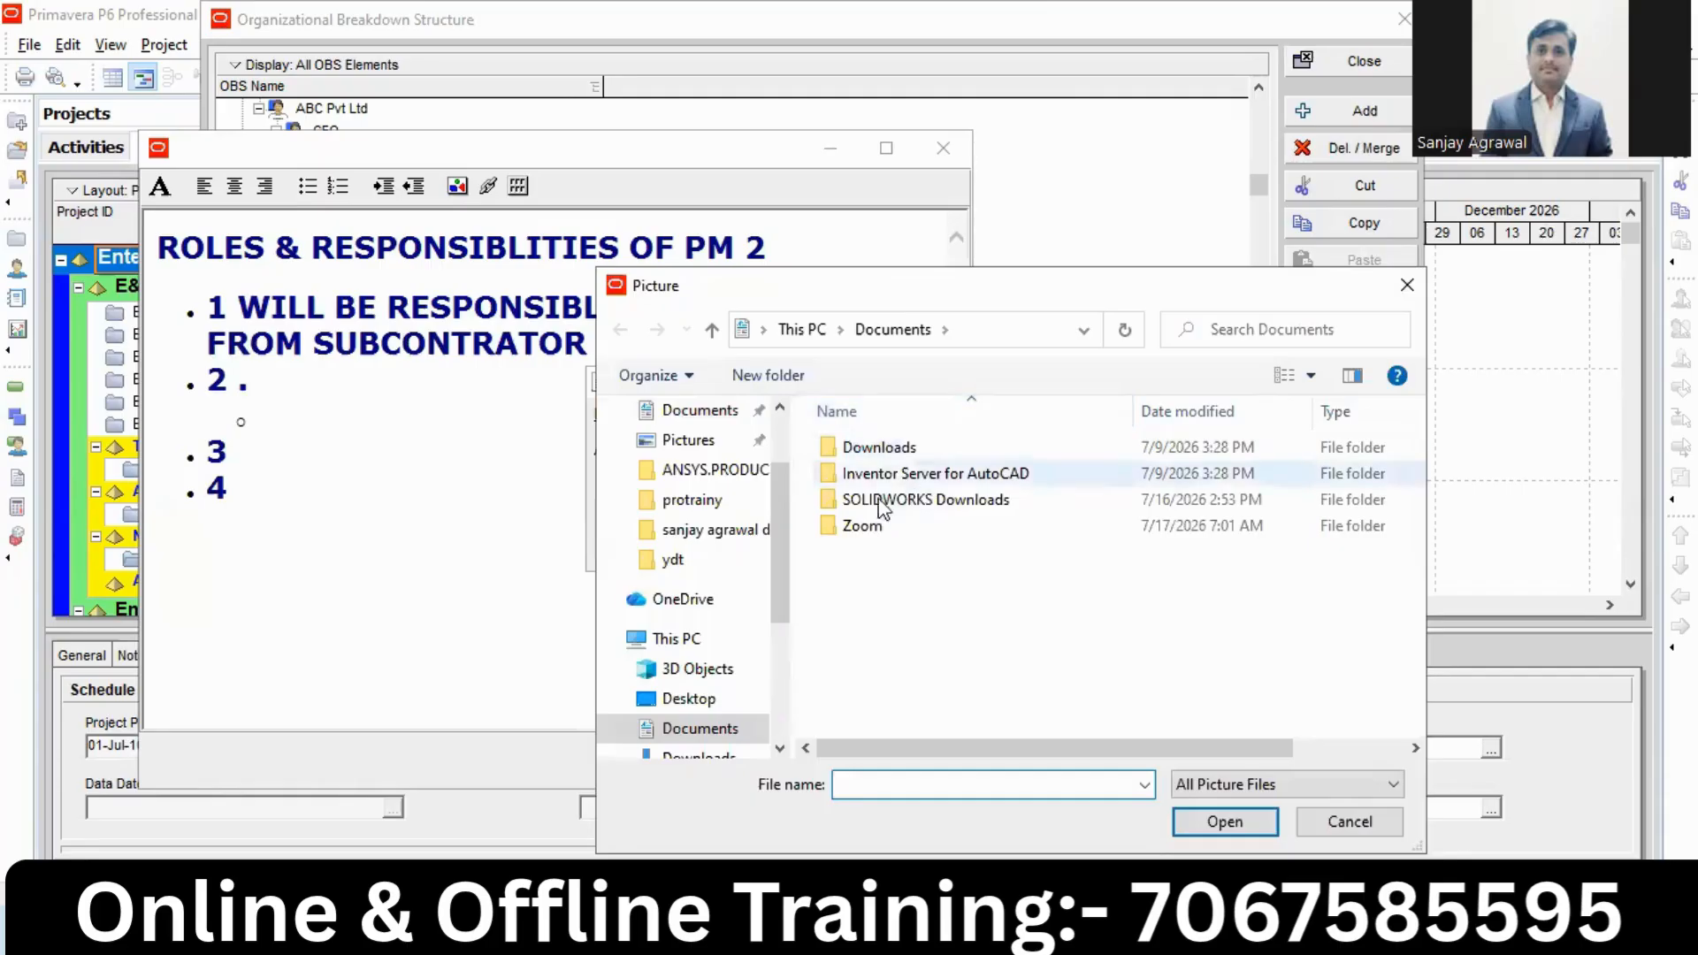
scroll(779, 555, "down", 1)
left_click_drag(779, 545, 768, 460)
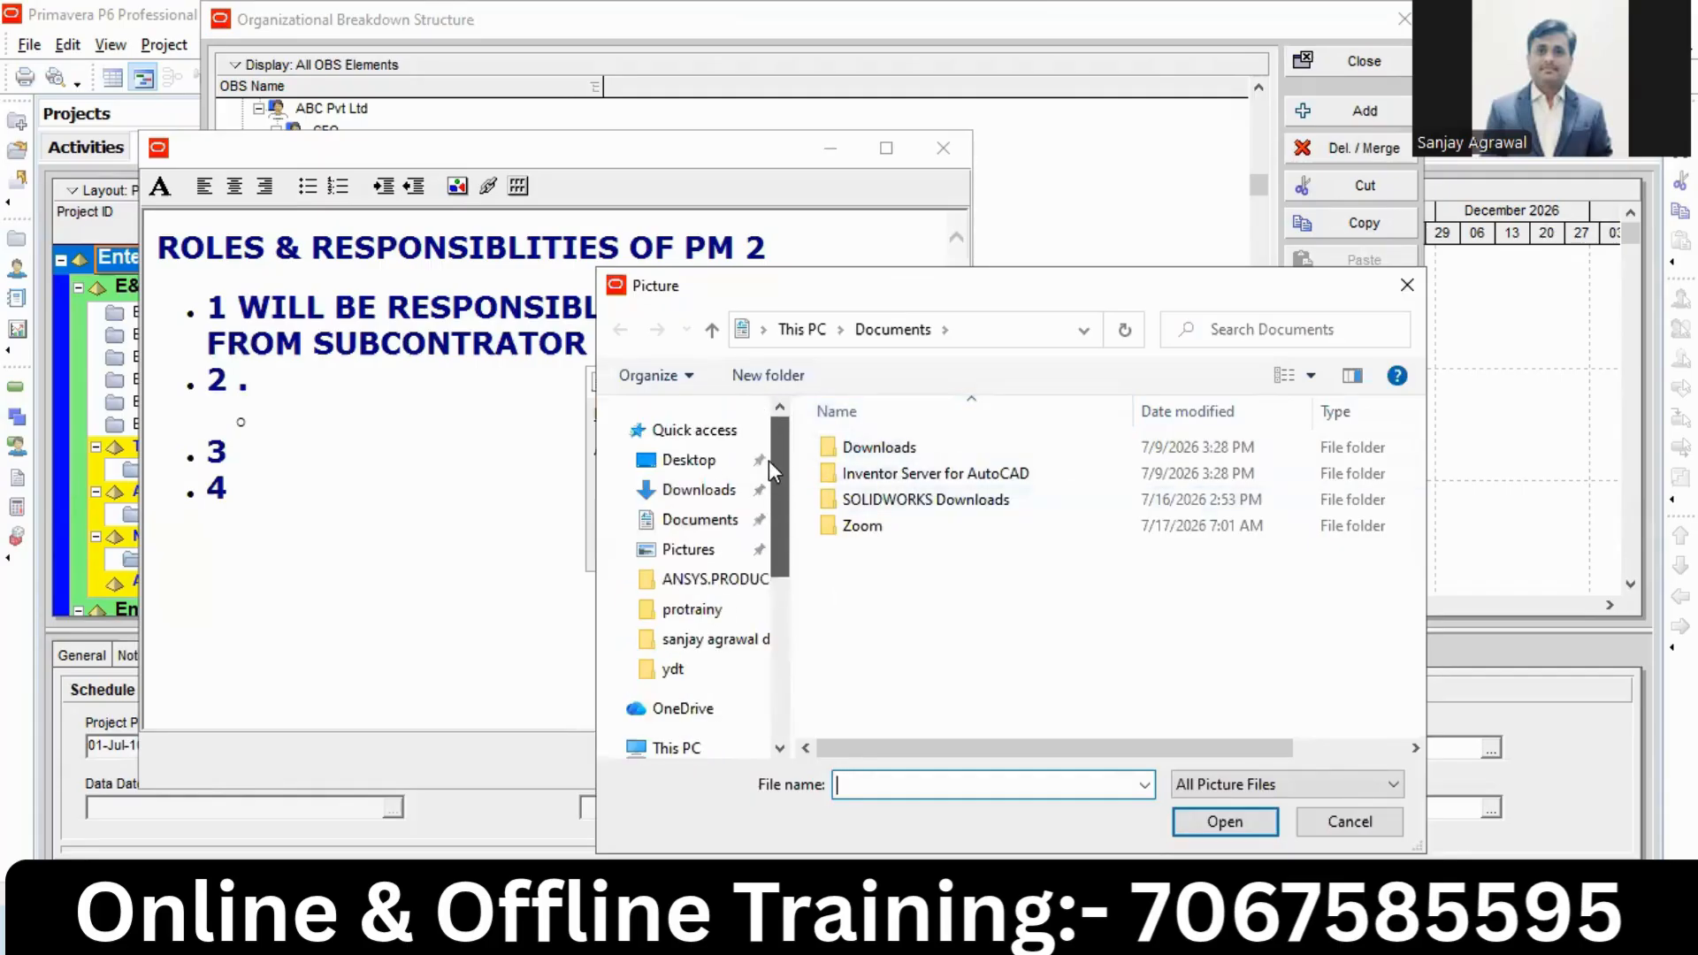
left_click(704, 491)
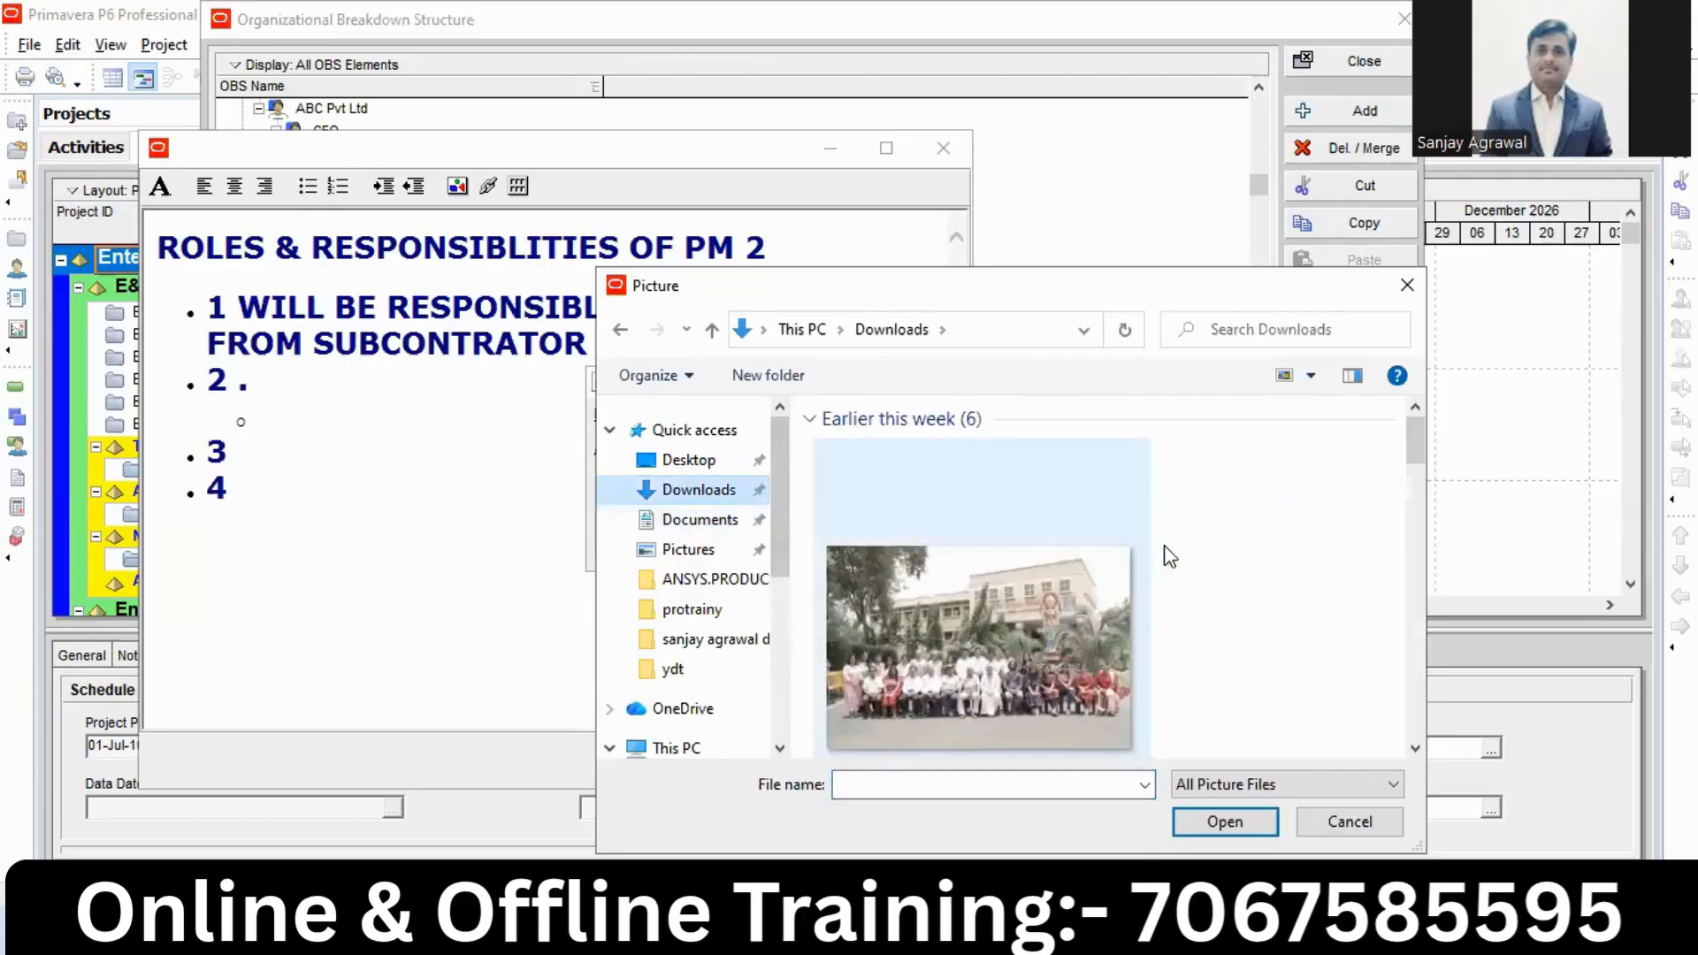
left_click_drag(1415, 446, 1445, 692)
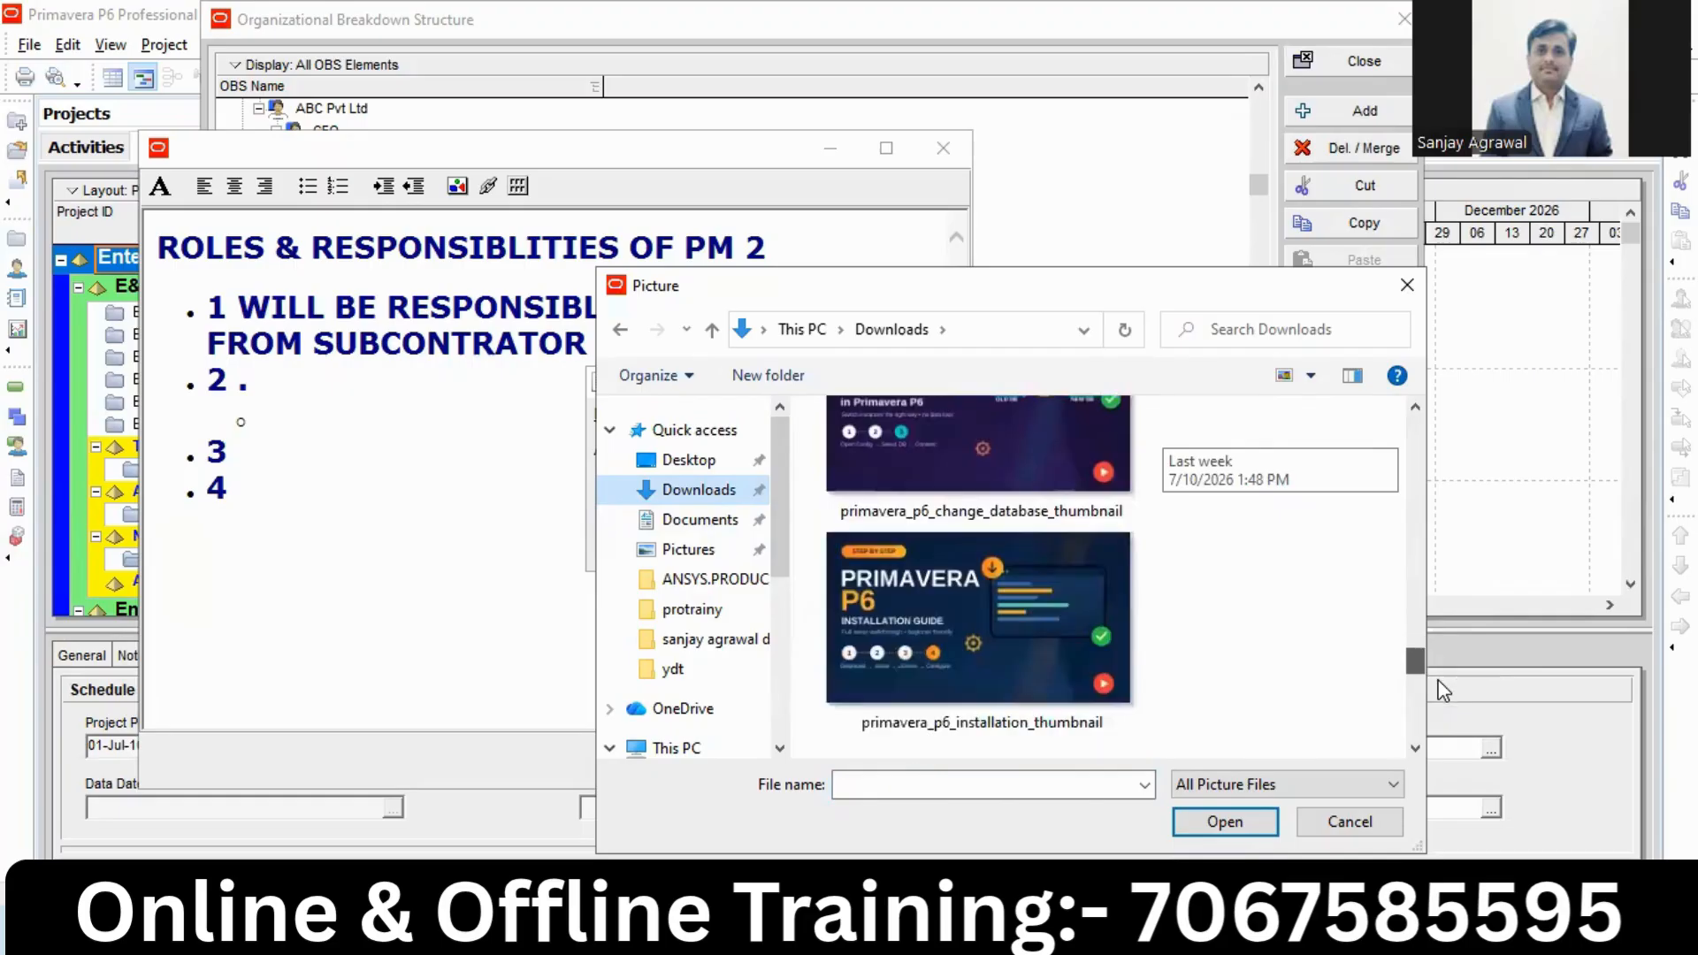
left_click(1116, 731)
left_click(1232, 821)
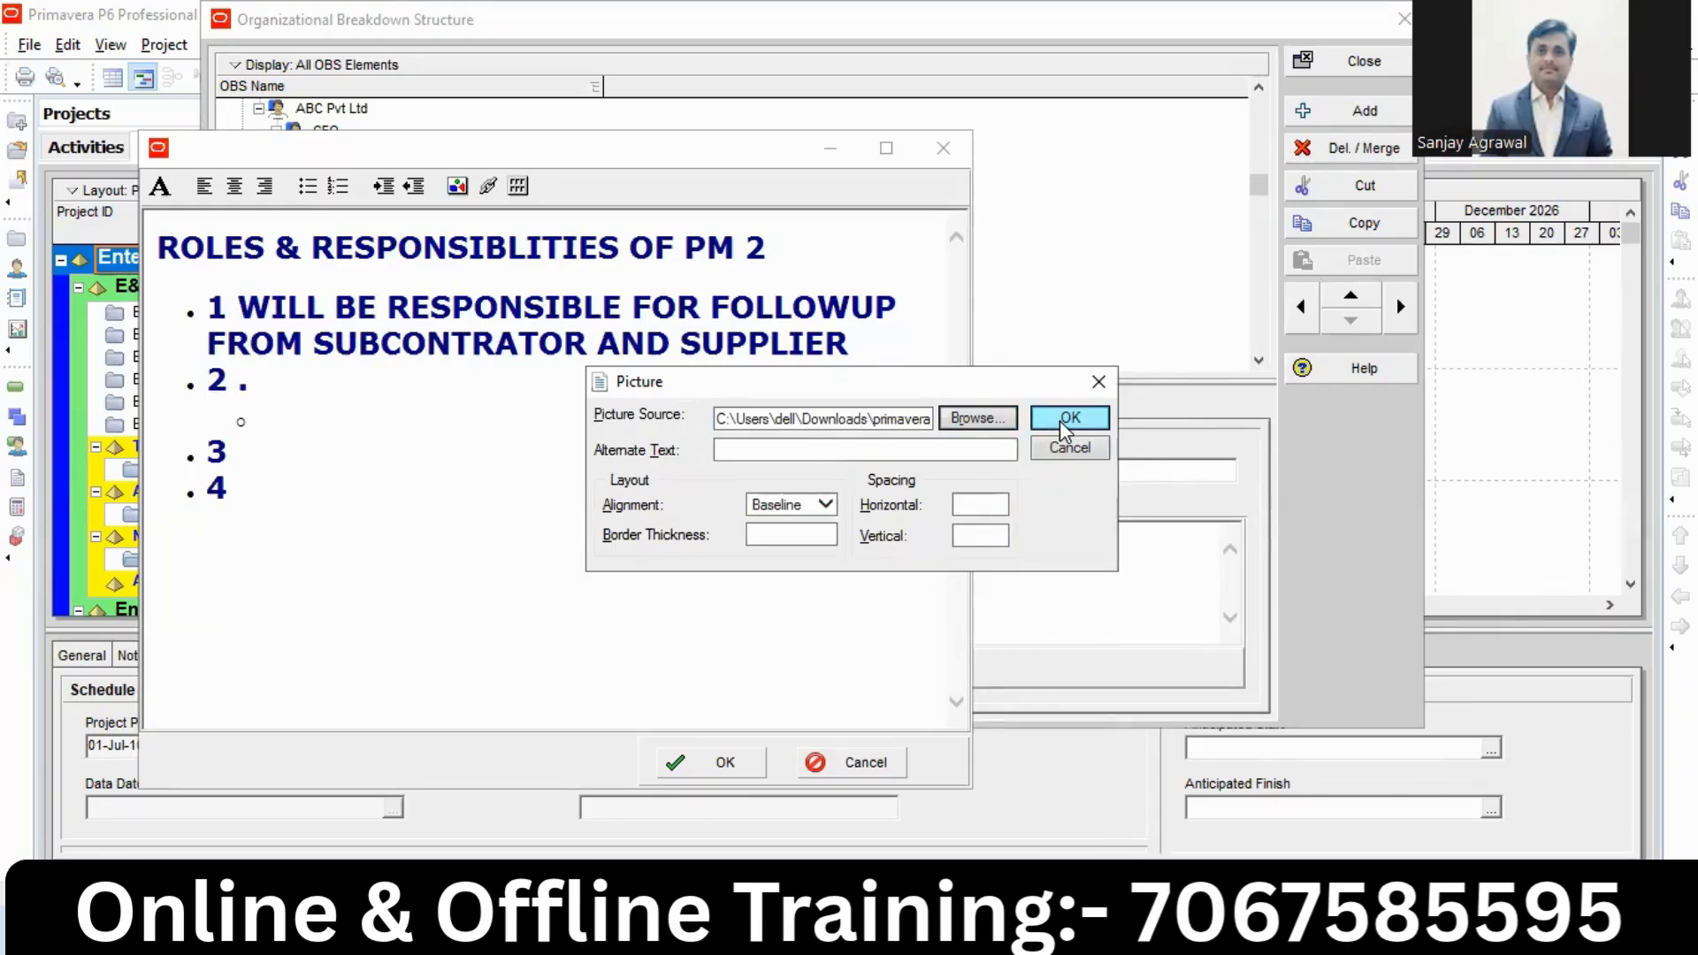
left_click(1069, 418)
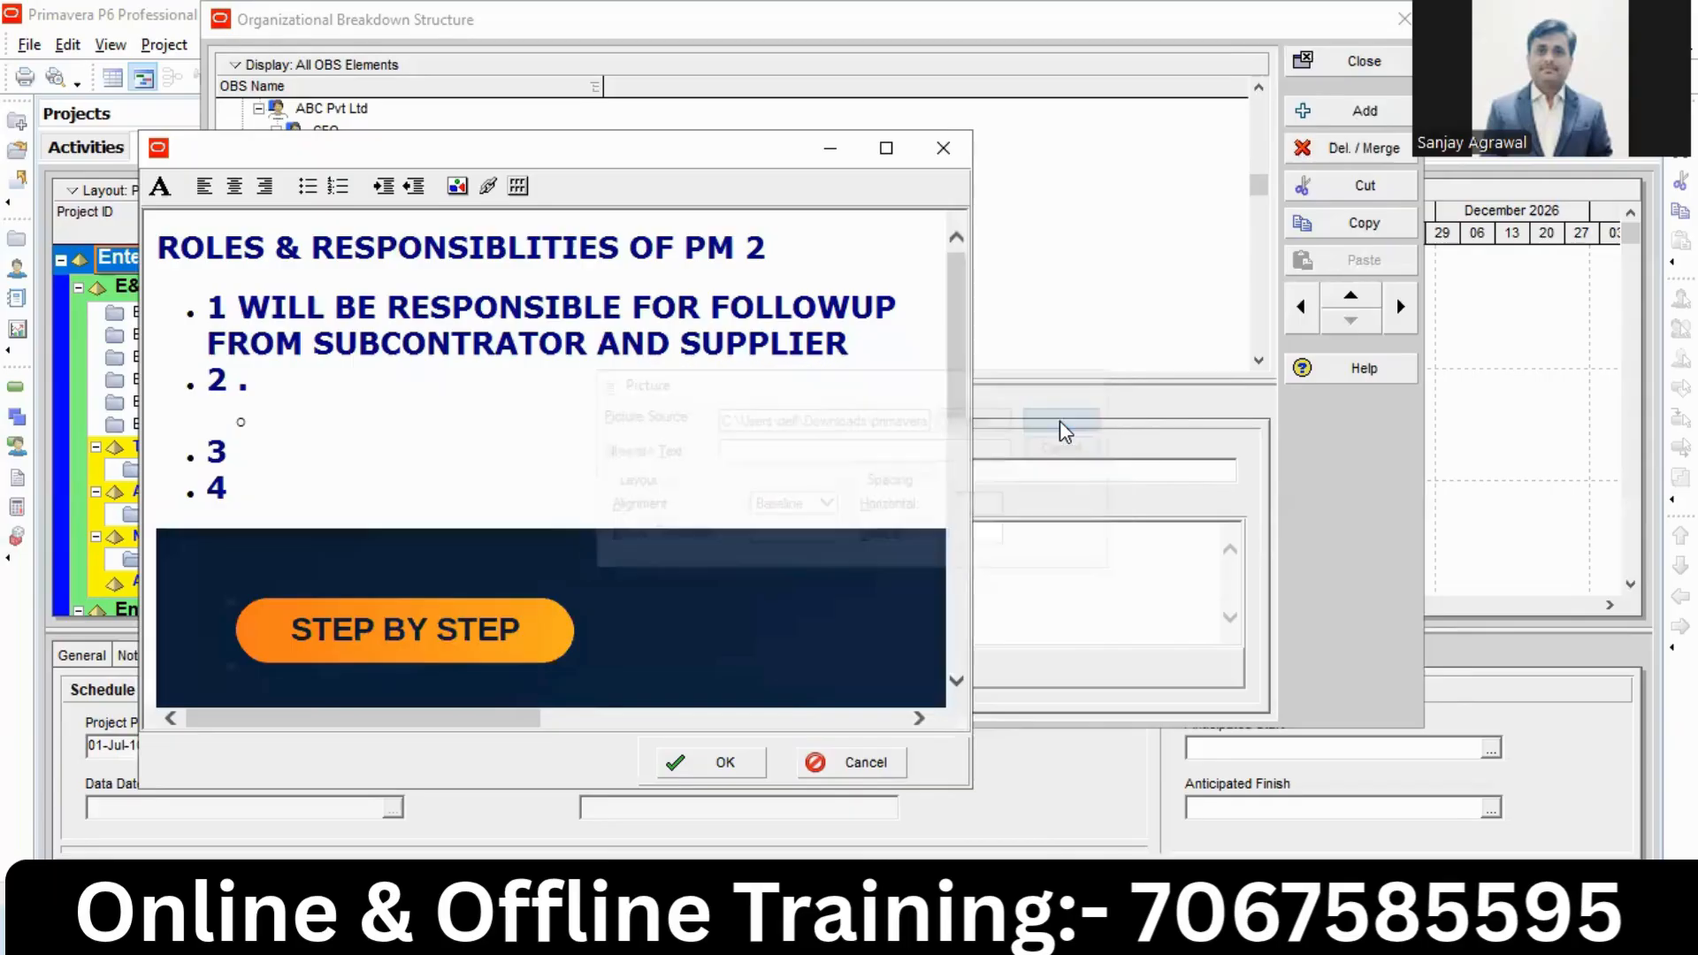
Enlarge the responsibilities editor window and look over the inserted installation guide picture down to its lower edge.
scroll(760, 572, "down", 1)
scroll(760, 571, "down", 5)
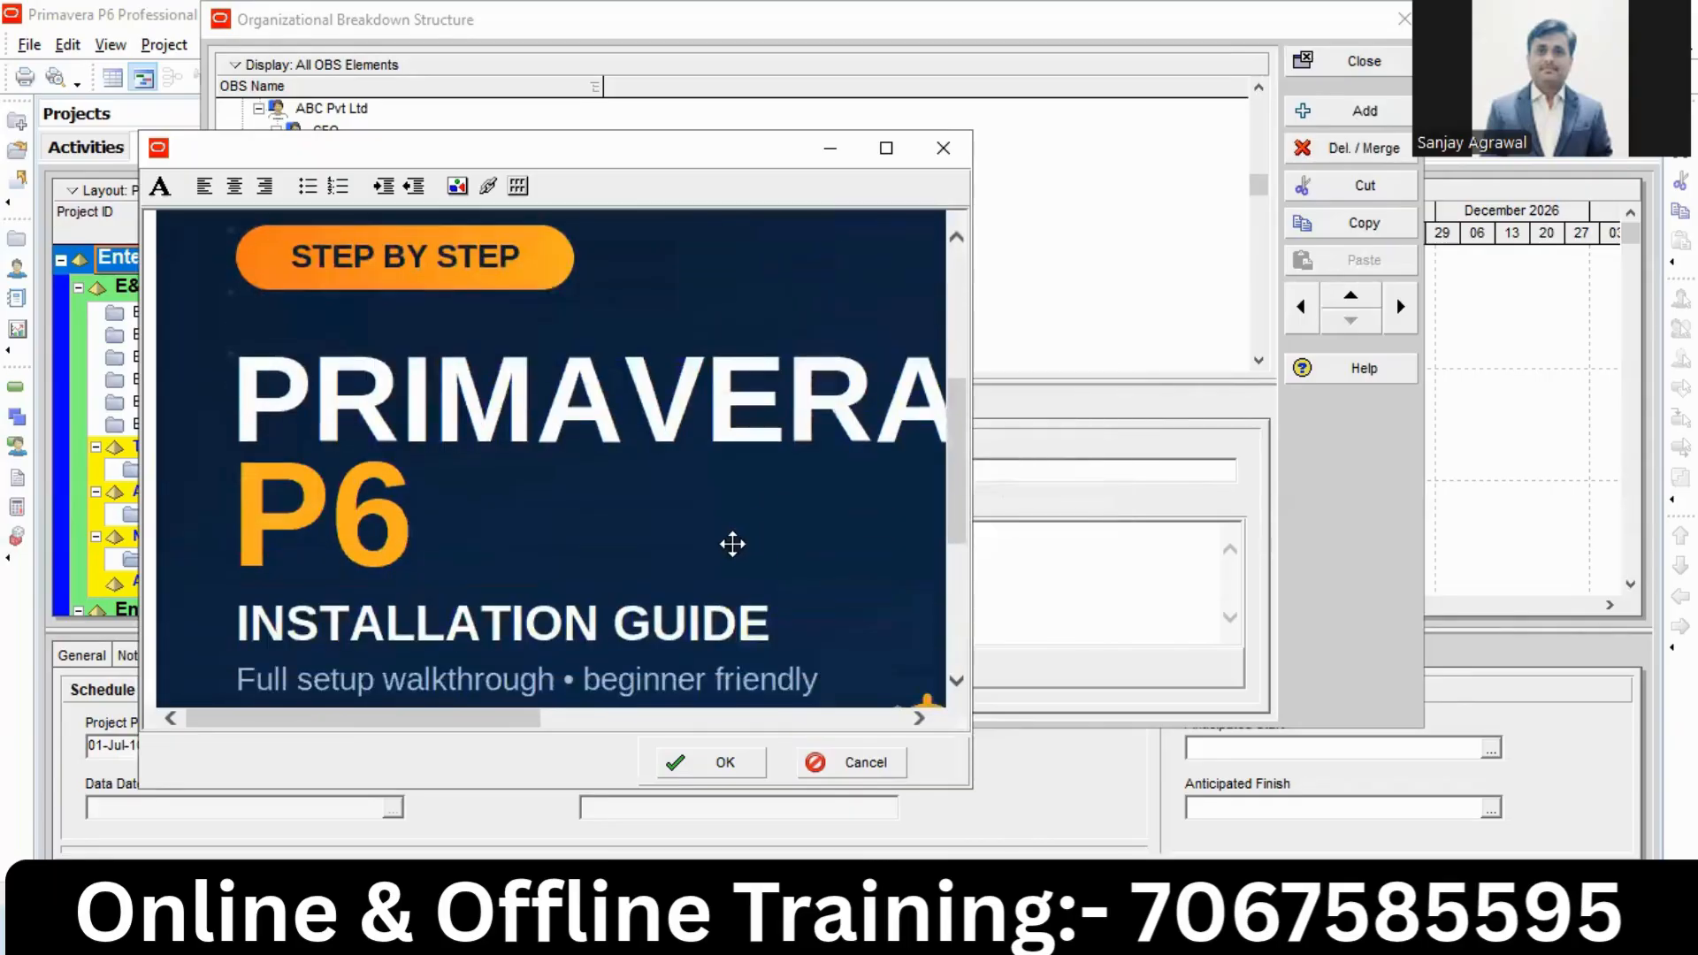
scroll(732, 537, "up", 3)
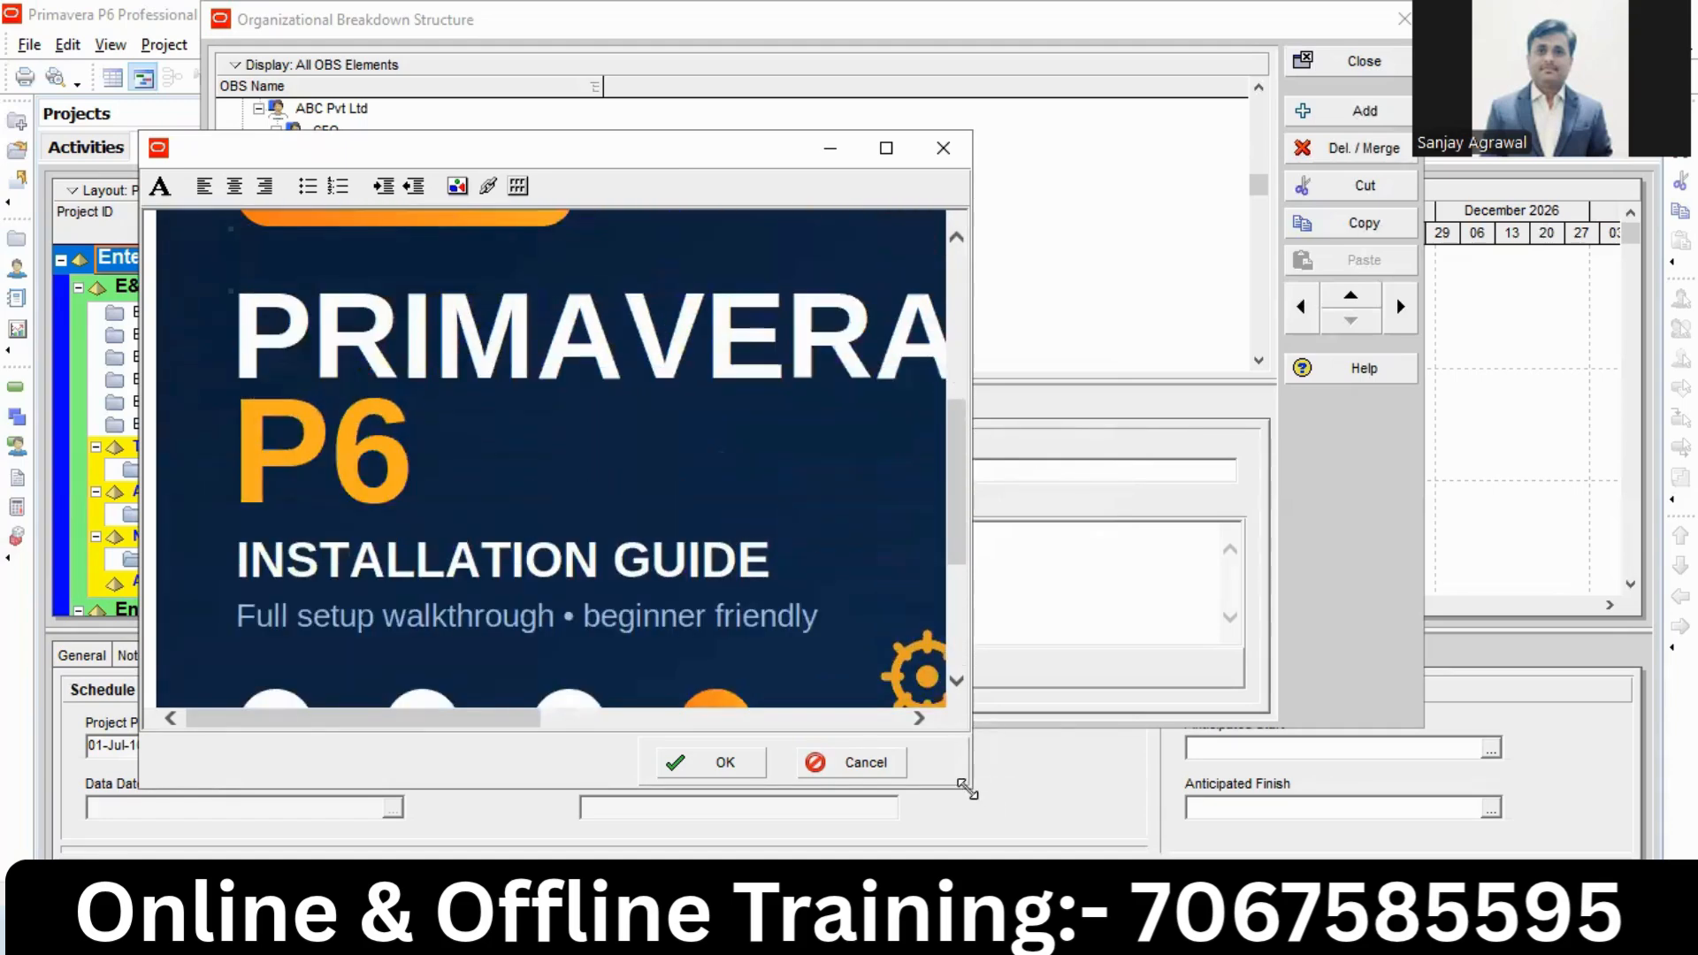
left_click_drag(966, 787, 1156, 856)
scroll(955, 649, "down", 2)
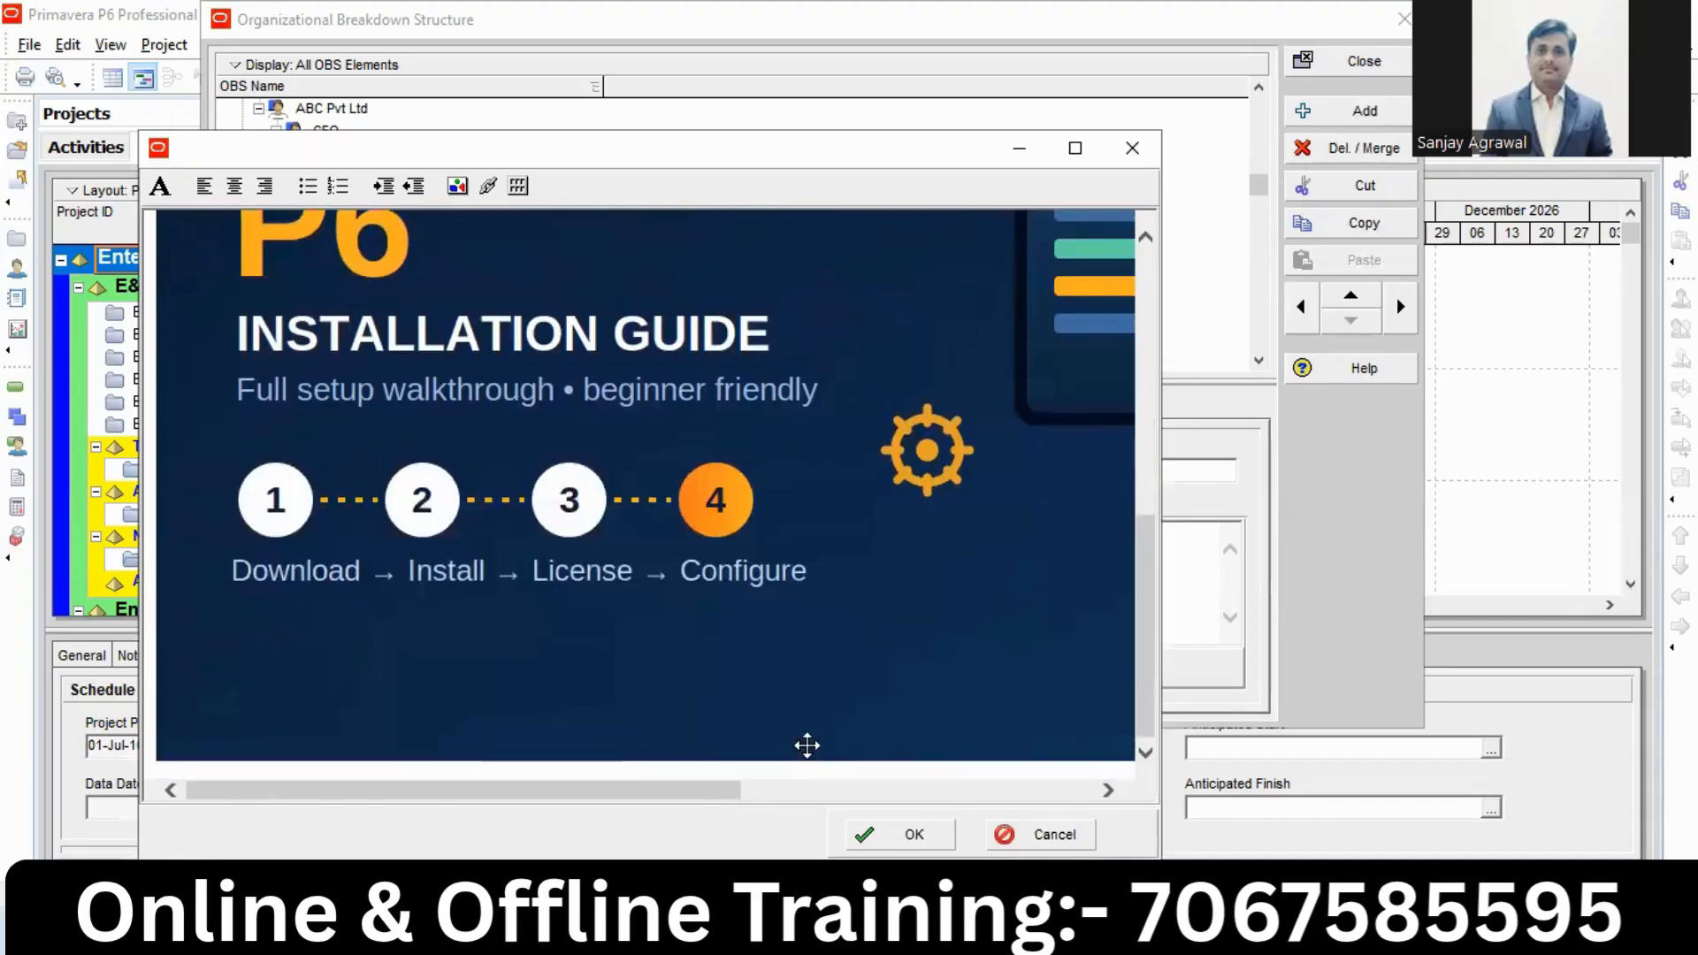
scroll(808, 770, "up", 1)
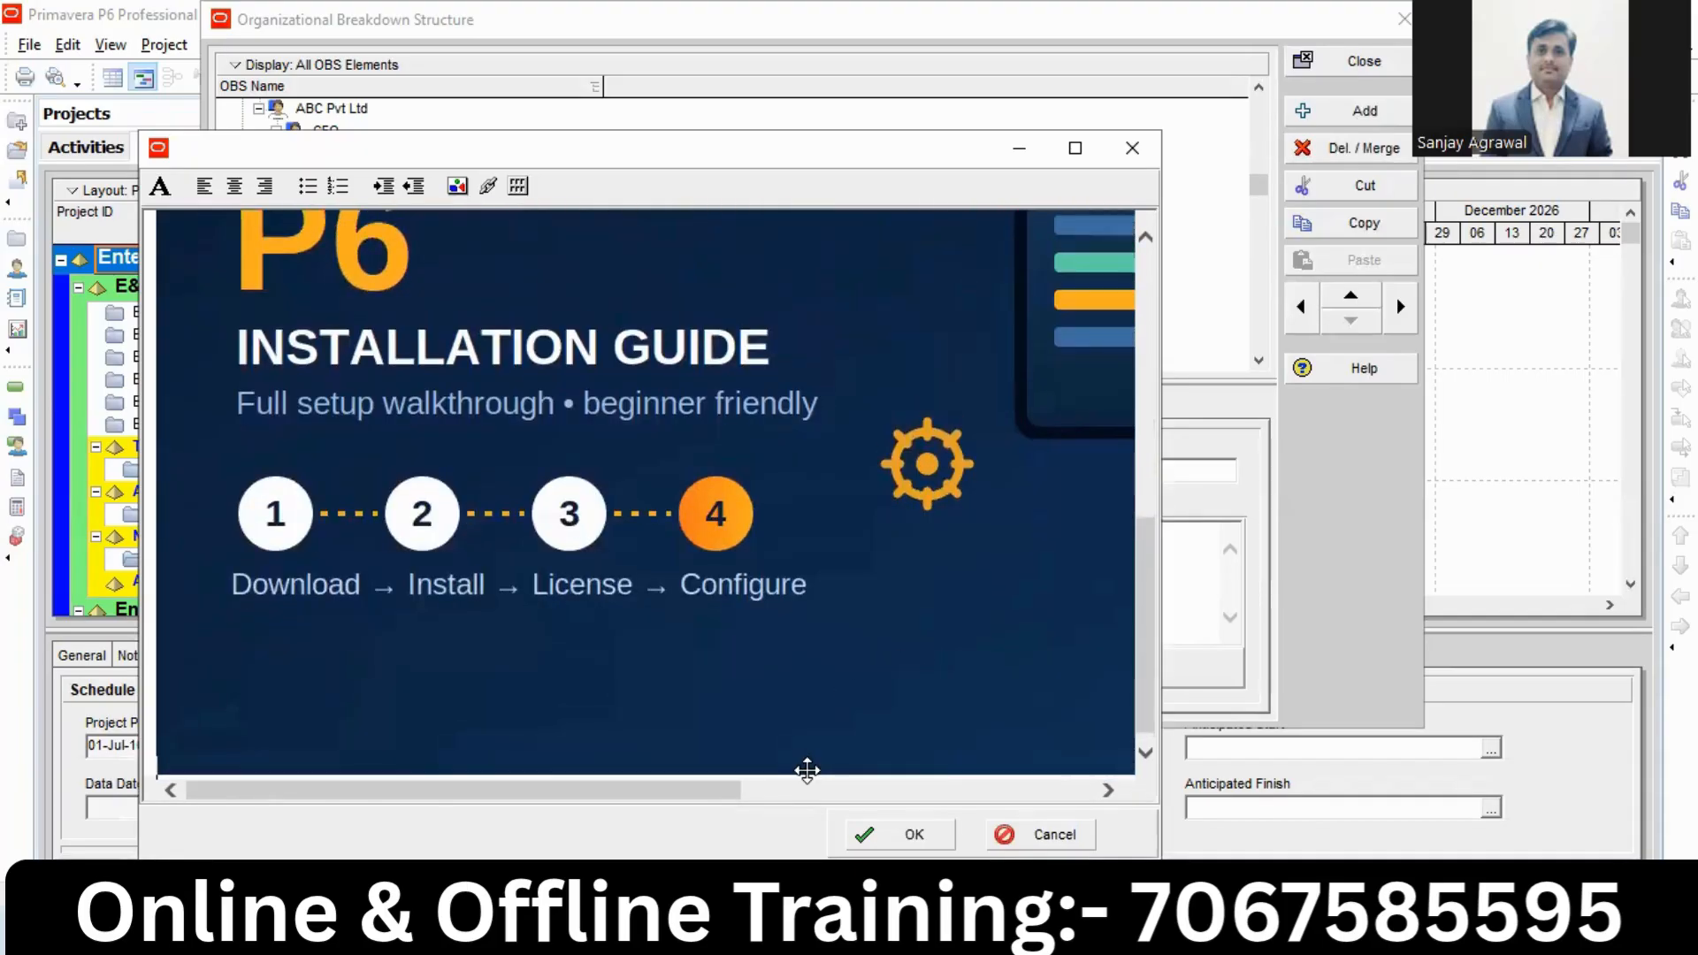